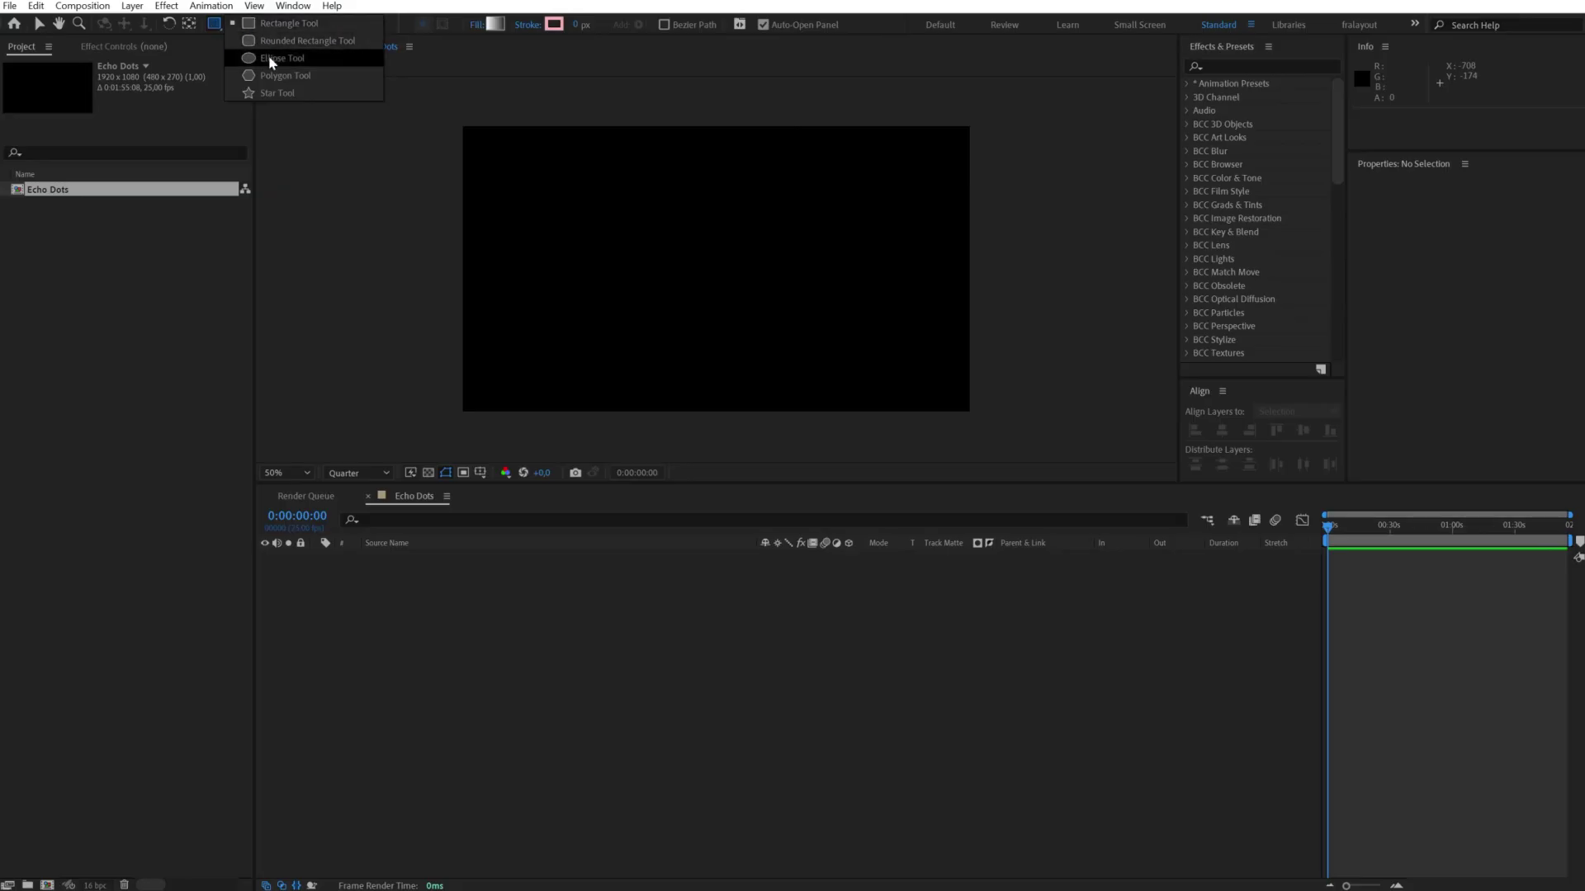
- Draw a circle about 380 px in diameter with the Ellipse Tool in the left part of the composition
{"action": "left_click", "coordinate": [271, 60]}
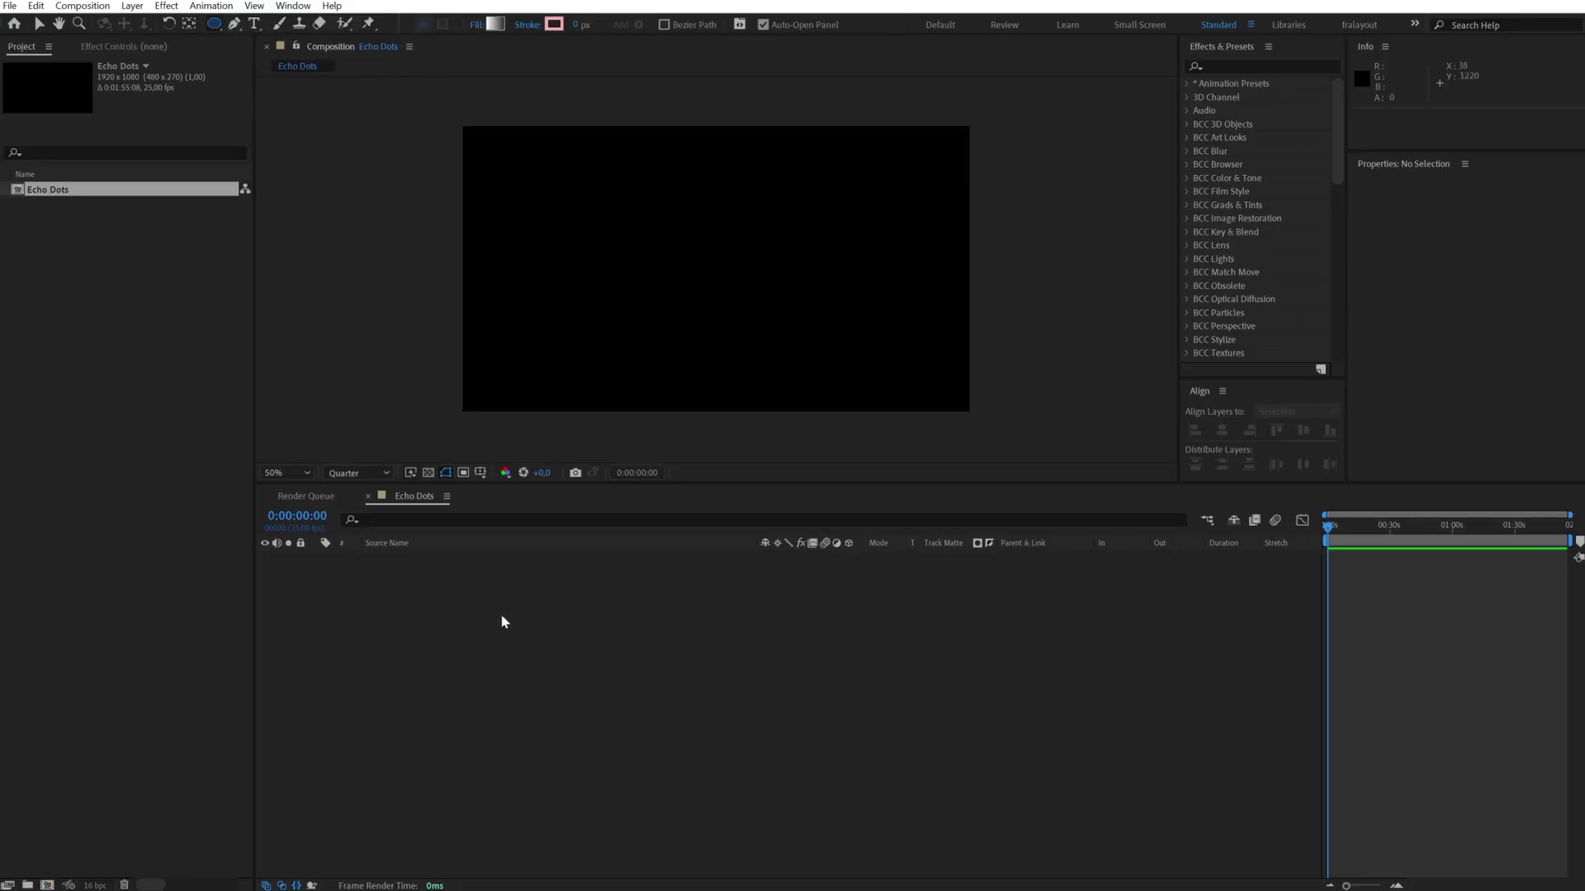
{"action": "left_click", "coordinate": [409, 642]}
{"action": "left_click_drag", "start_coordinate": [576, 262], "coordinate": [626, 303]}
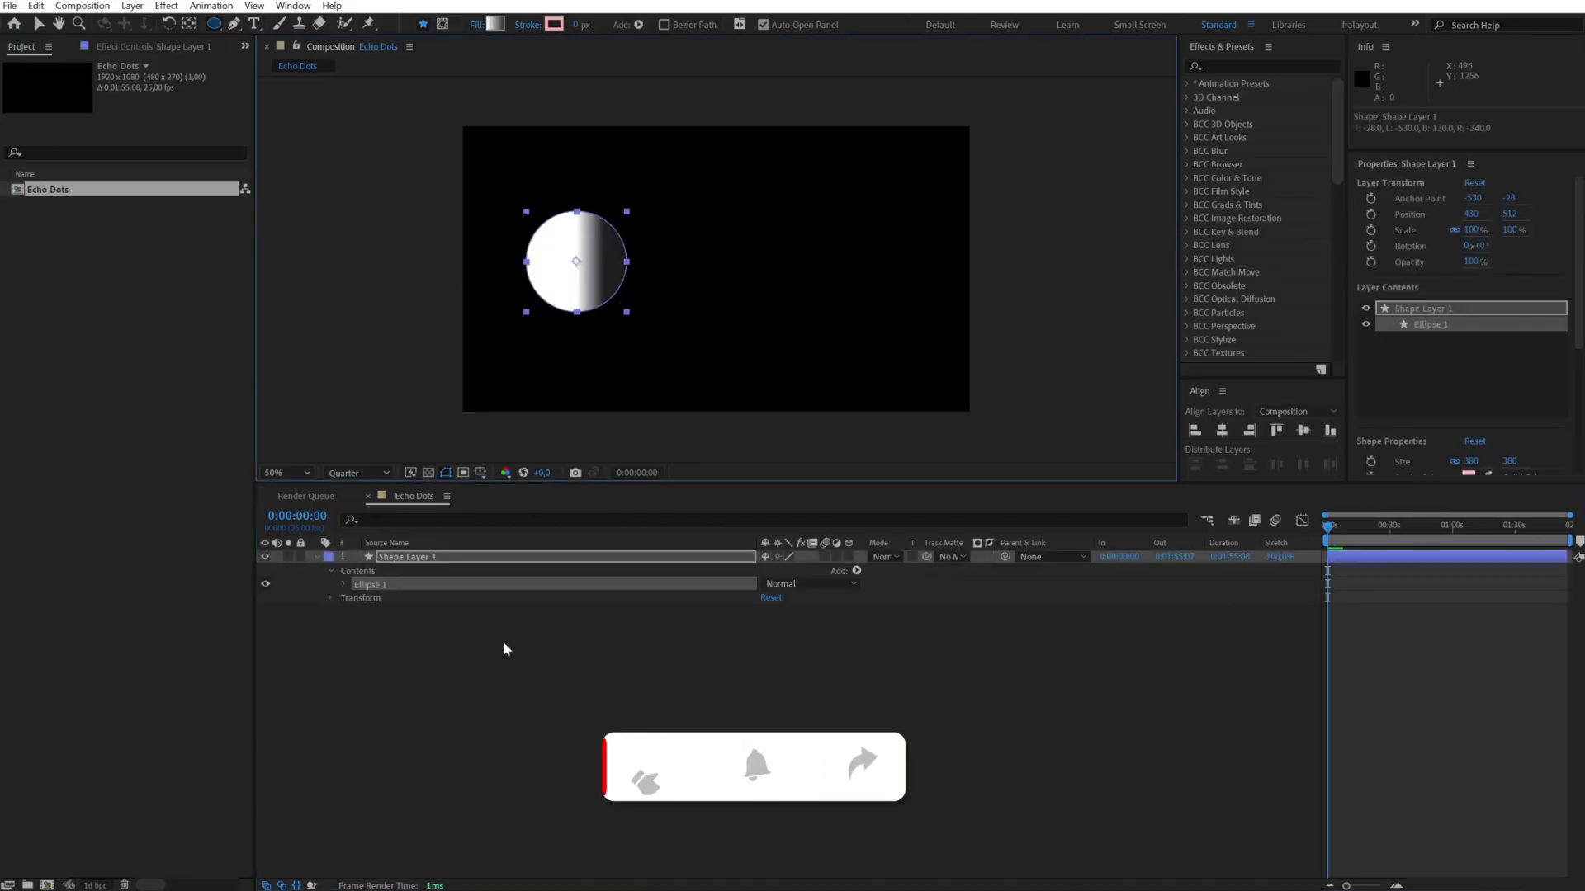
- Change the circle's fill type to Solid Color and switch to the Selection tool with the shape layer selected
{"action": "left_click", "coordinate": [477, 24]}
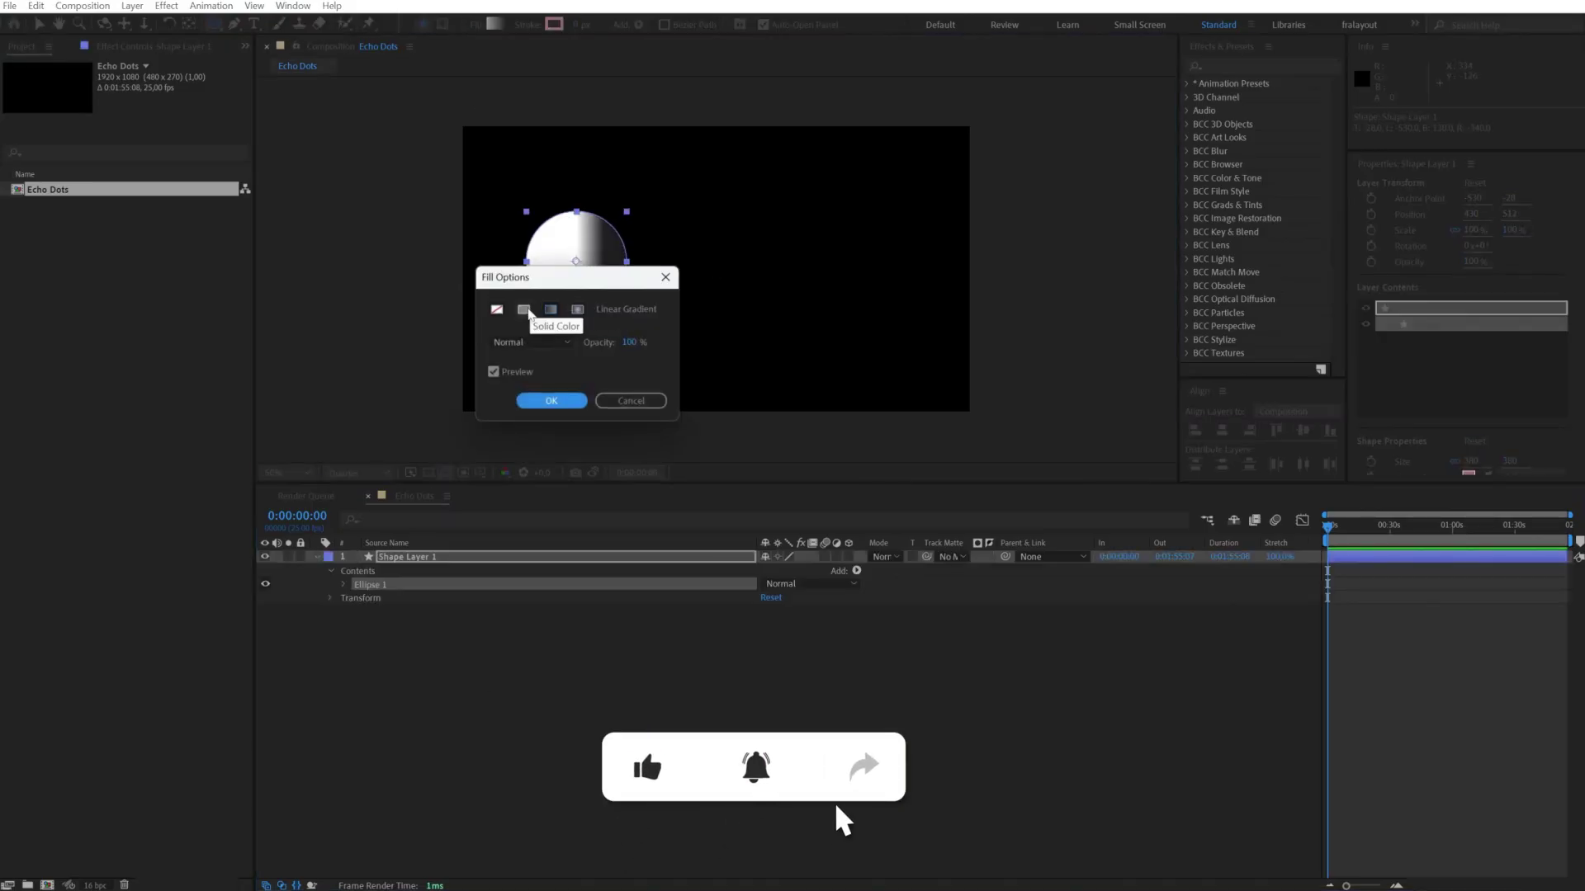
{"action": "left_click", "coordinate": [528, 311]}
{"action": "left_click", "coordinate": [548, 397]}
{"action": "left_click", "coordinate": [391, 632]}
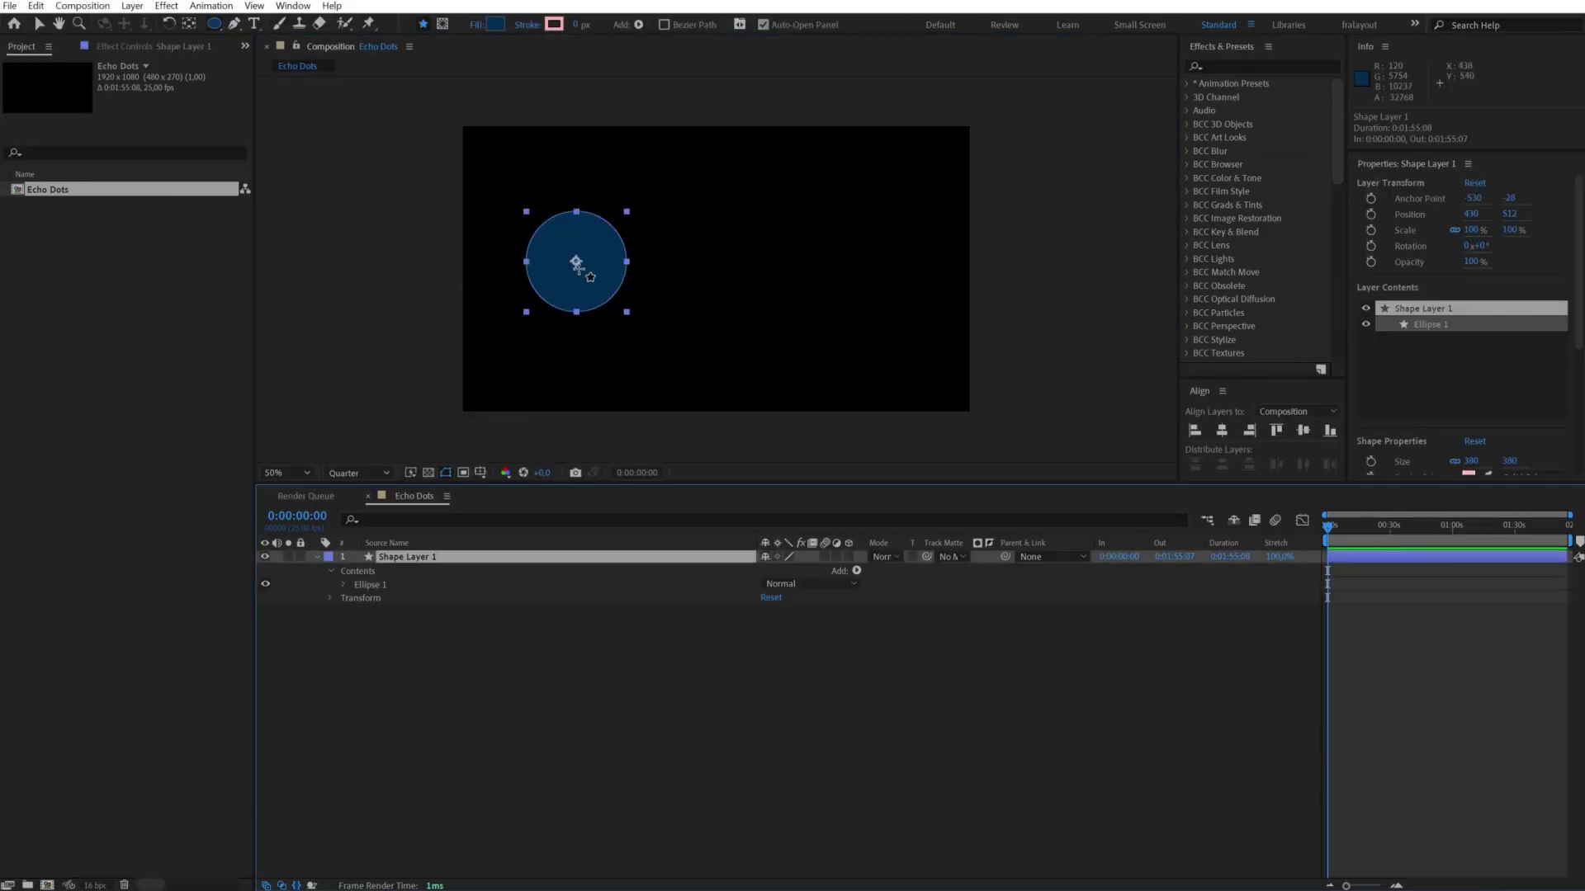
{"action": "key", "text": "v"}
{"action": "left_click", "coordinate": [610, 338]}
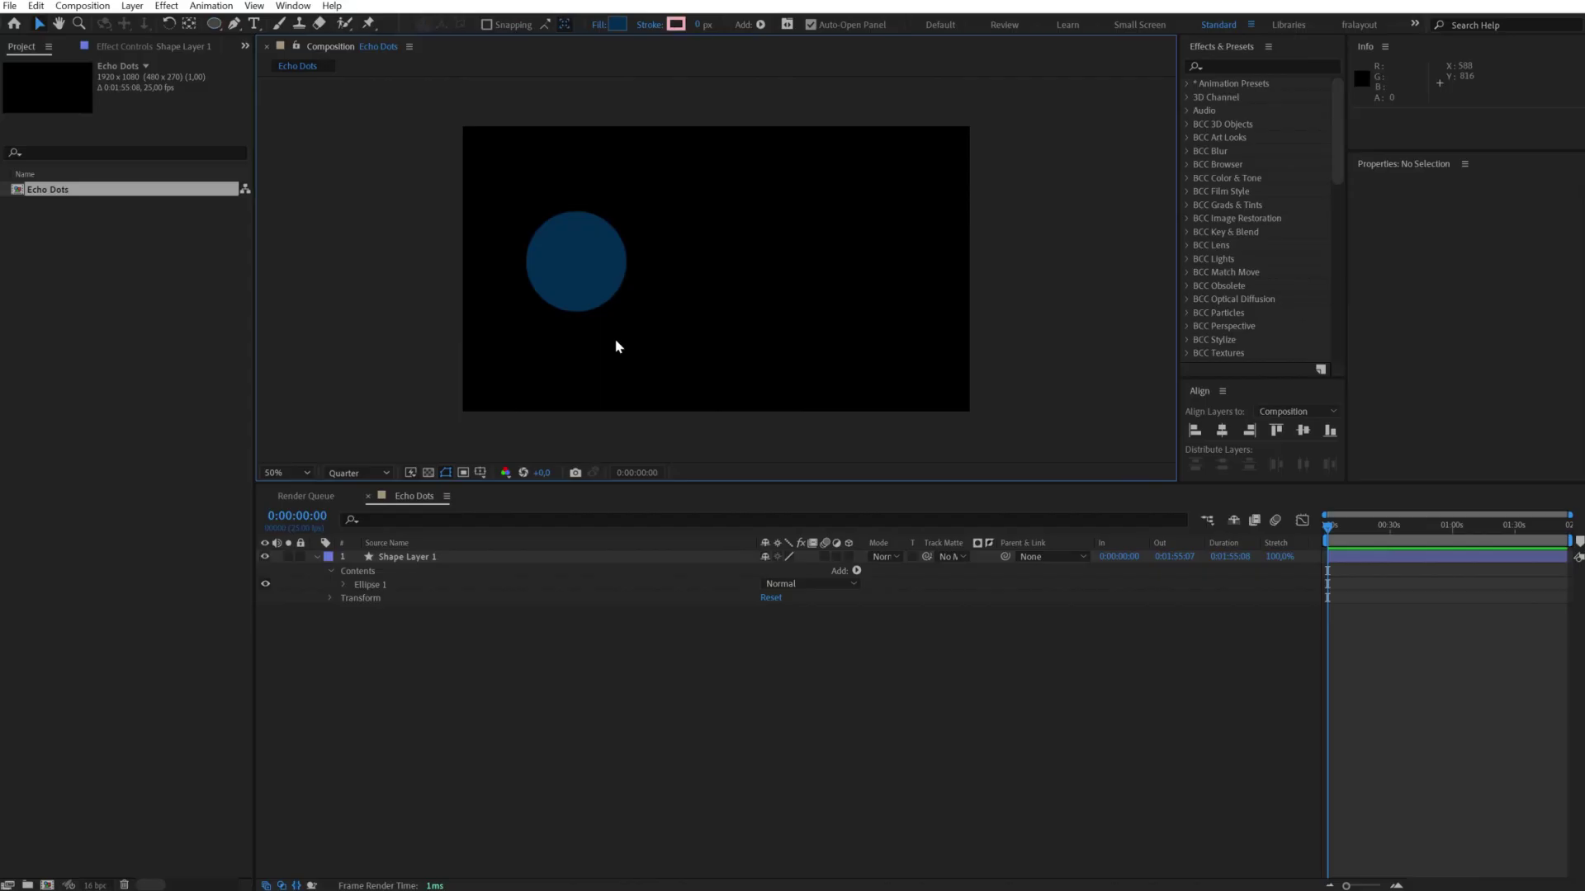
{"action": "left_click", "coordinate": [406, 556]}
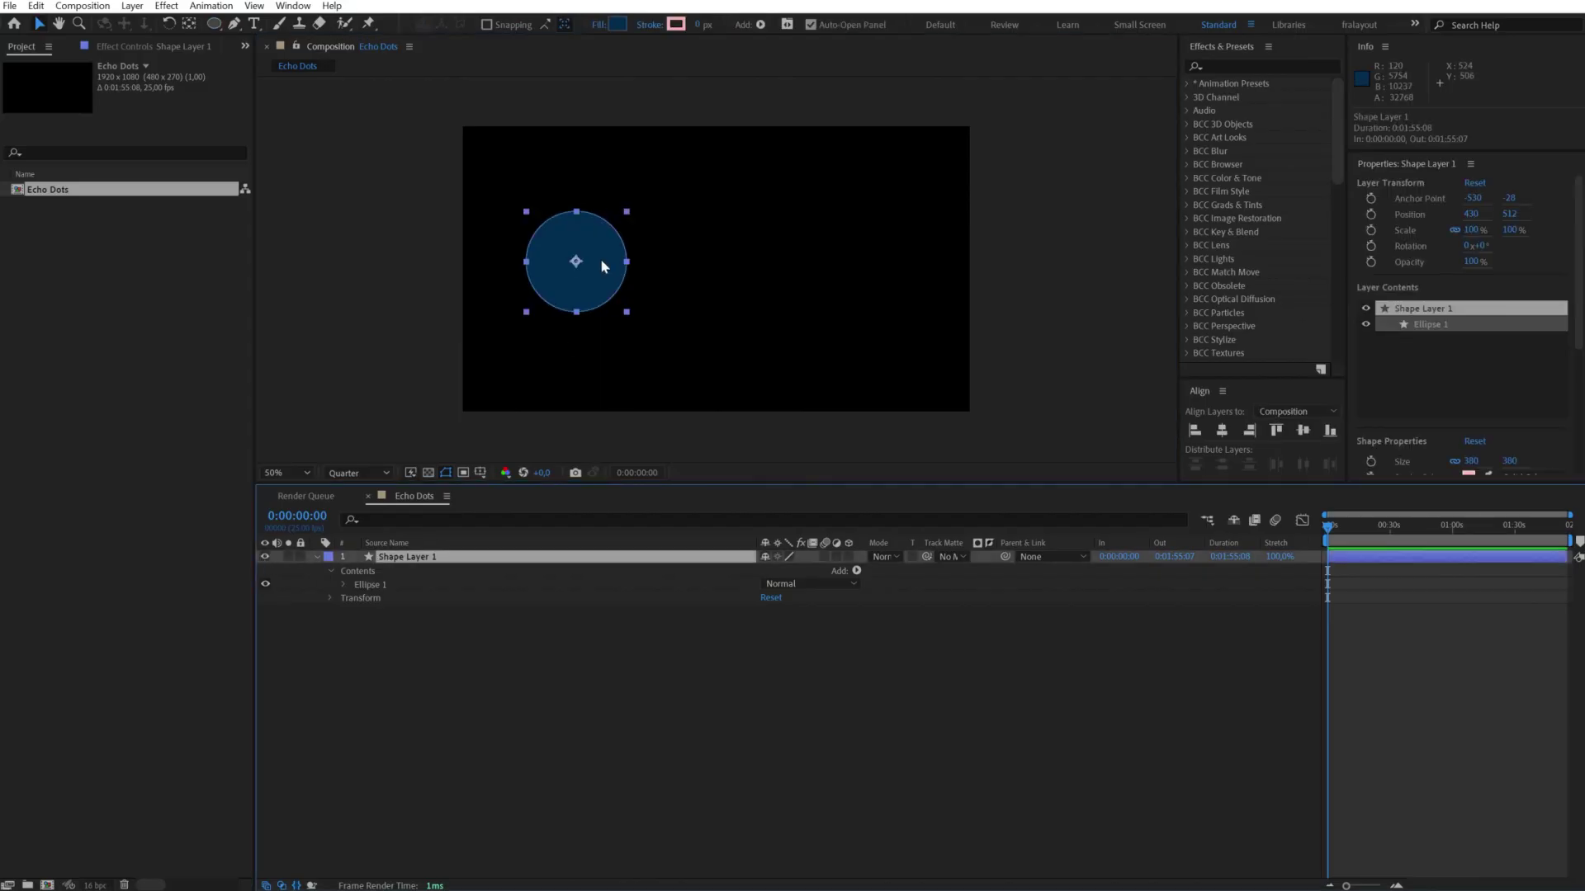
- Make sure Center Anchor Point in New Shape Layers is enabled in the General preferences
{"action": "left_click", "coordinate": [41, 8]}
{"action": "mouse_move", "coordinate": [115, 507]}
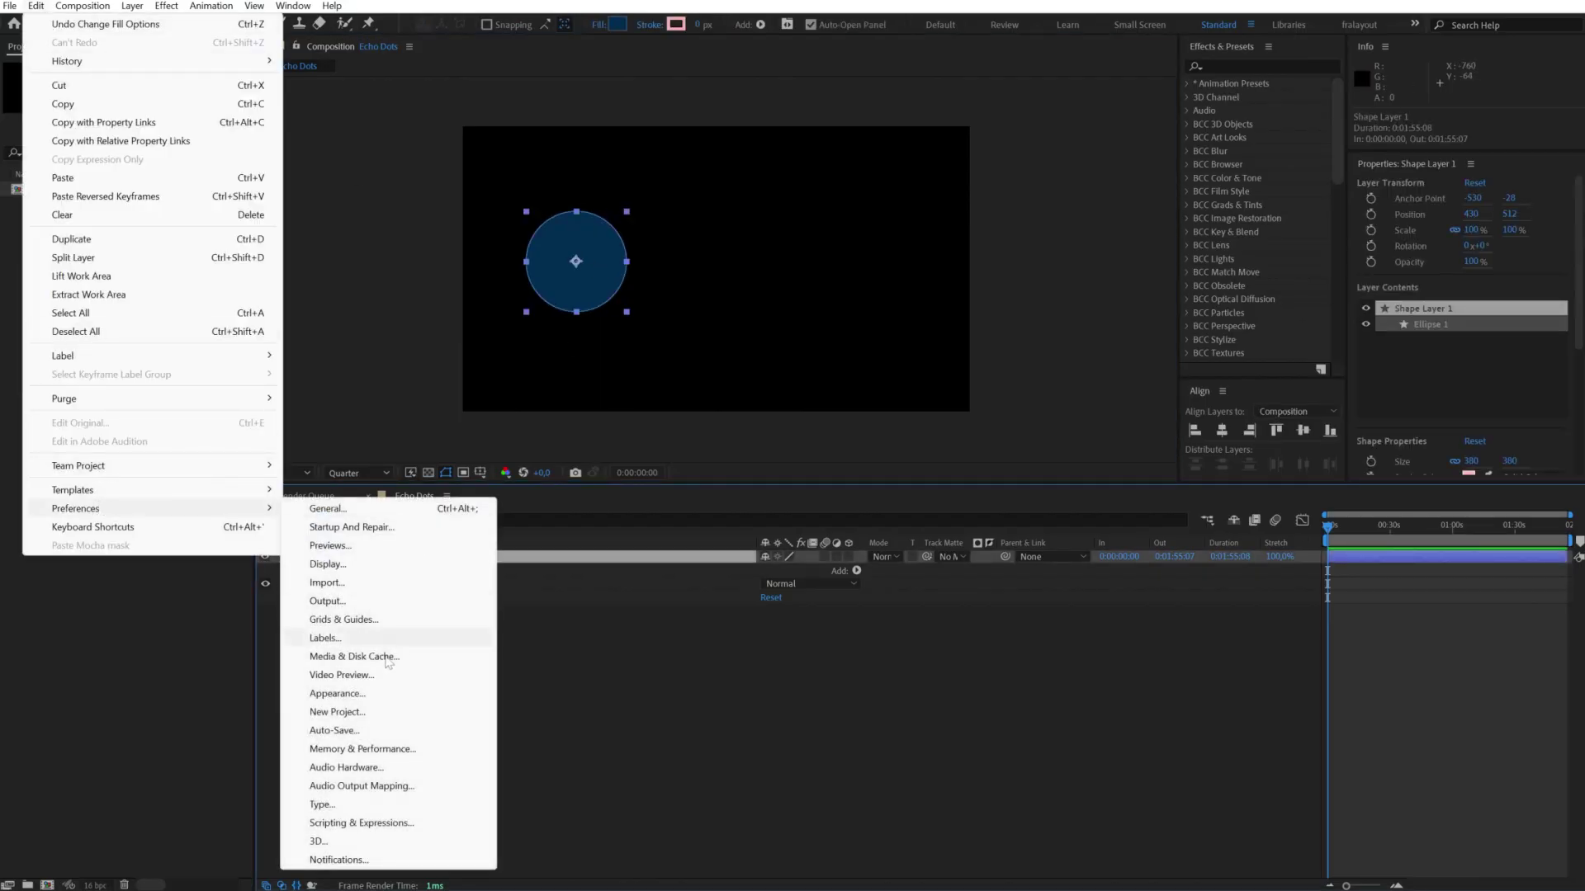
{"action": "left_click", "coordinate": [345, 510]}
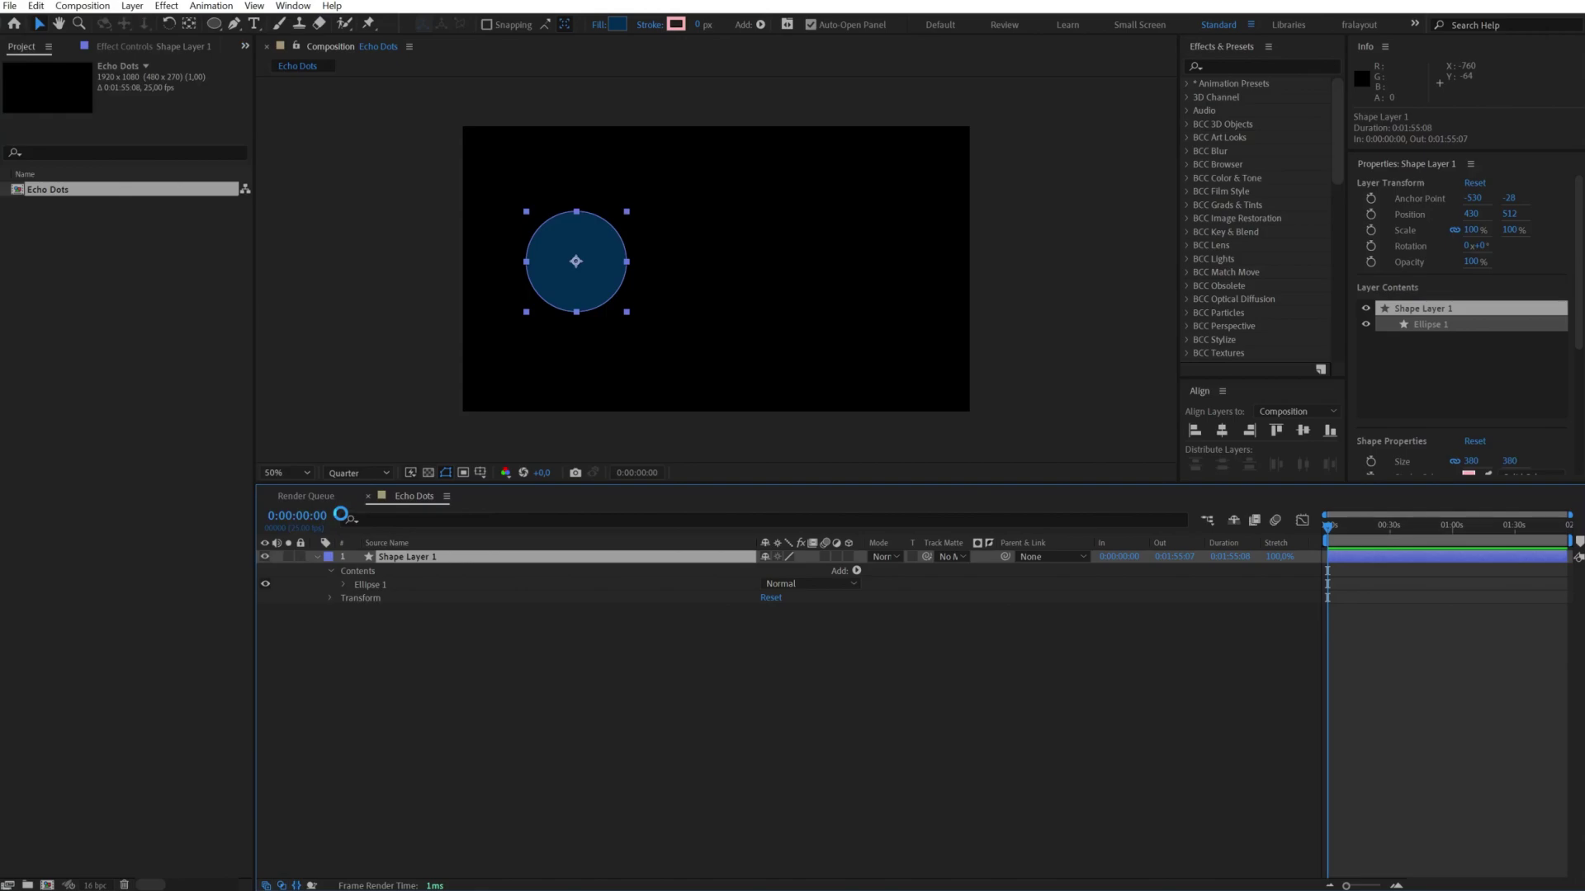
{"action": "left_click_drag", "start_coordinate": [162, 309], "coordinate": [205, 244]}
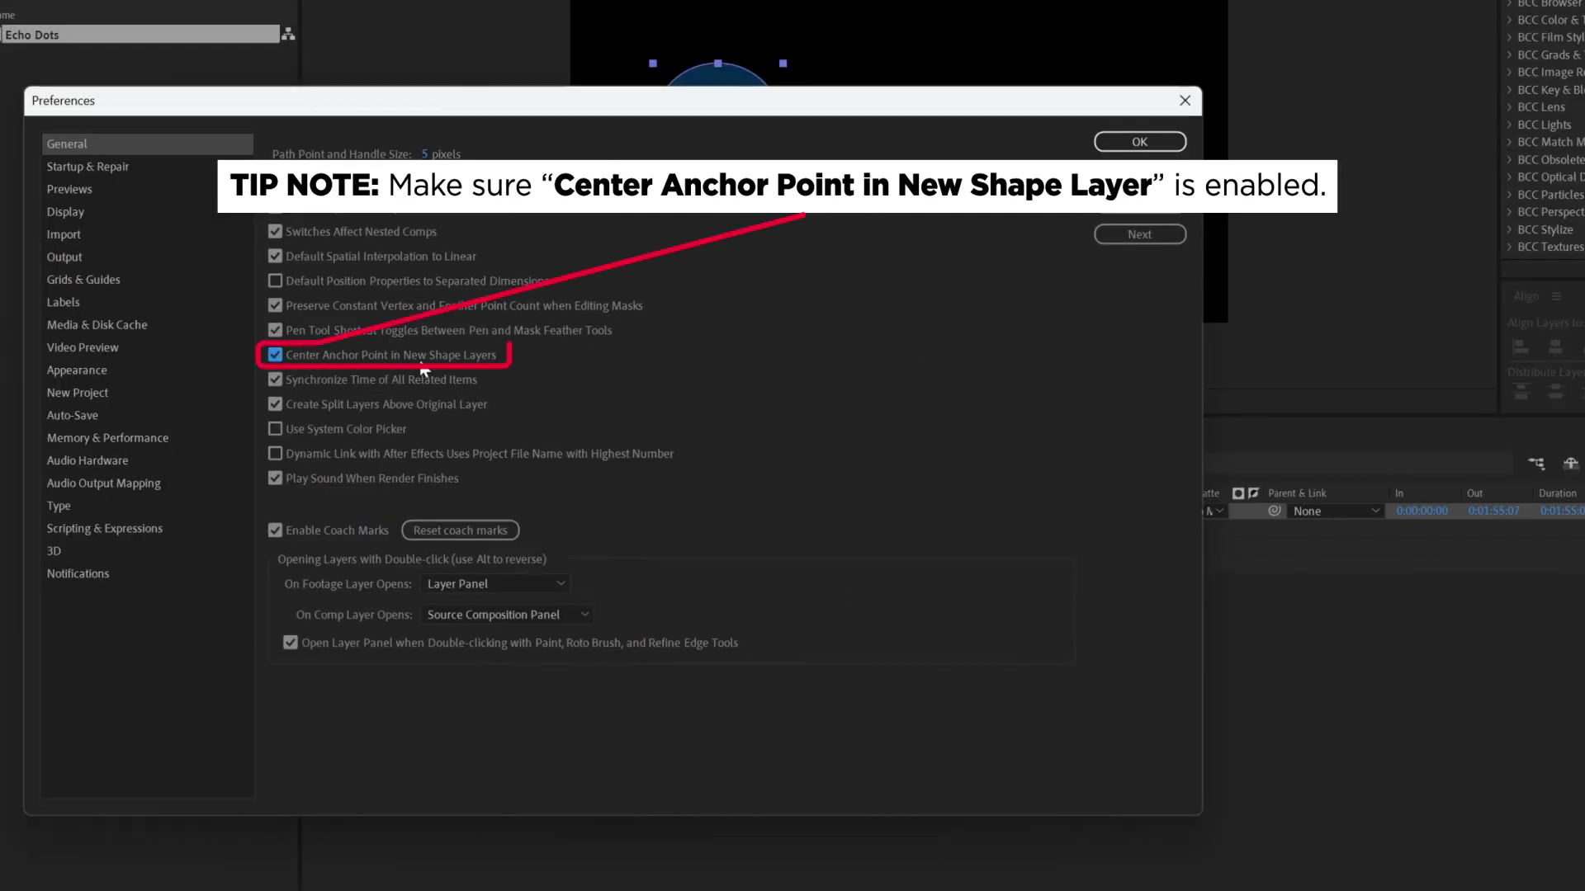
{"action": "left_click", "coordinate": [276, 356]}
{"action": "left_click", "coordinate": [1100, 149]}
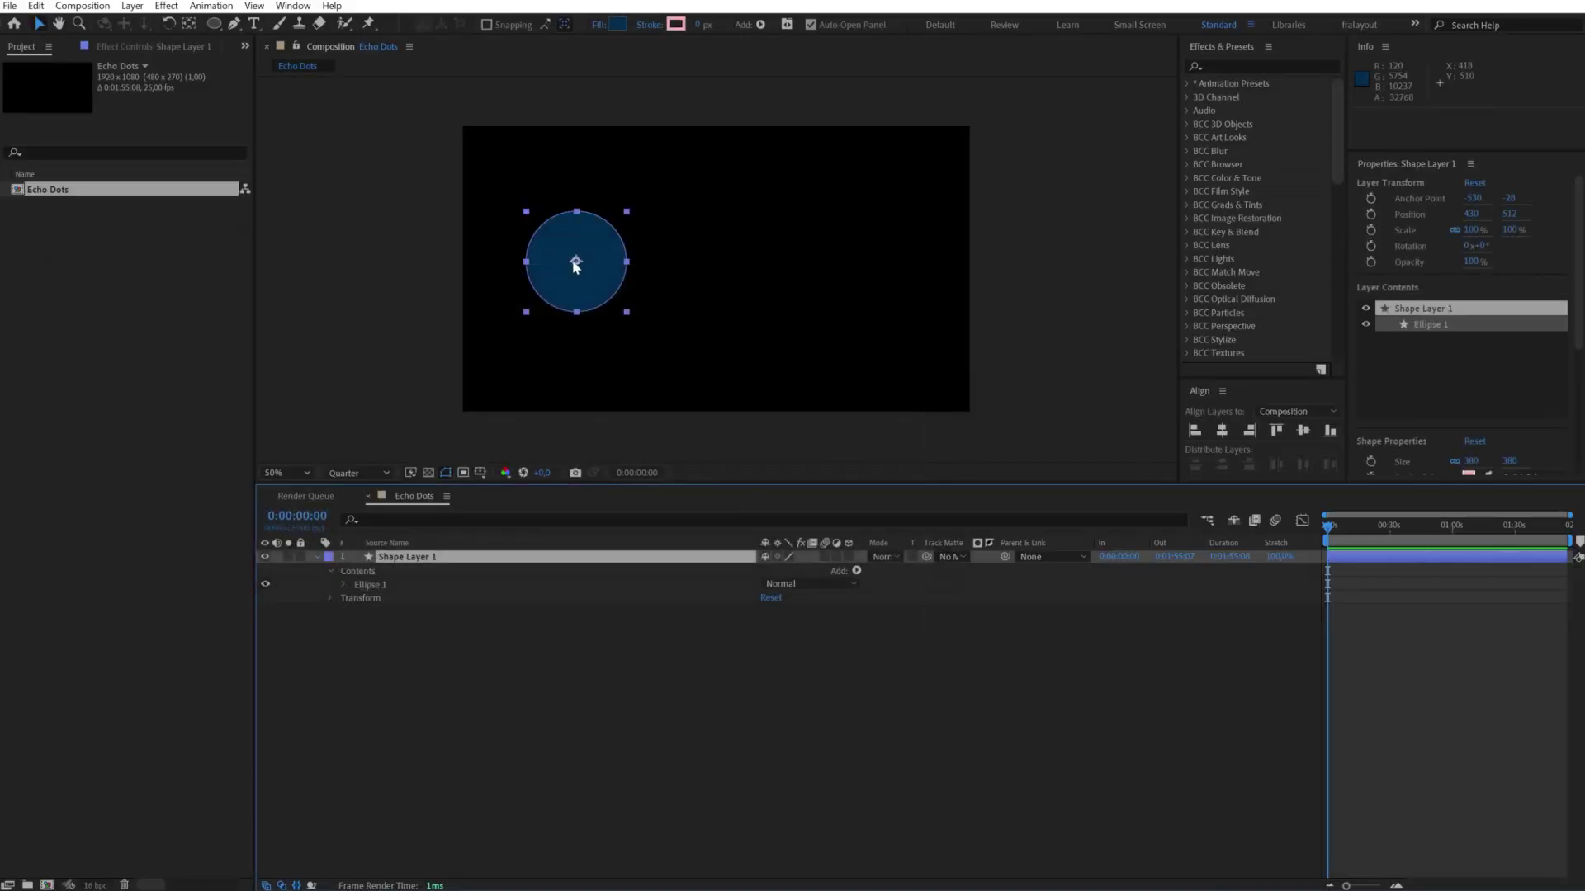
{"action": "left_click", "coordinate": [439, 631]}
{"action": "left_click", "coordinate": [425, 560]}
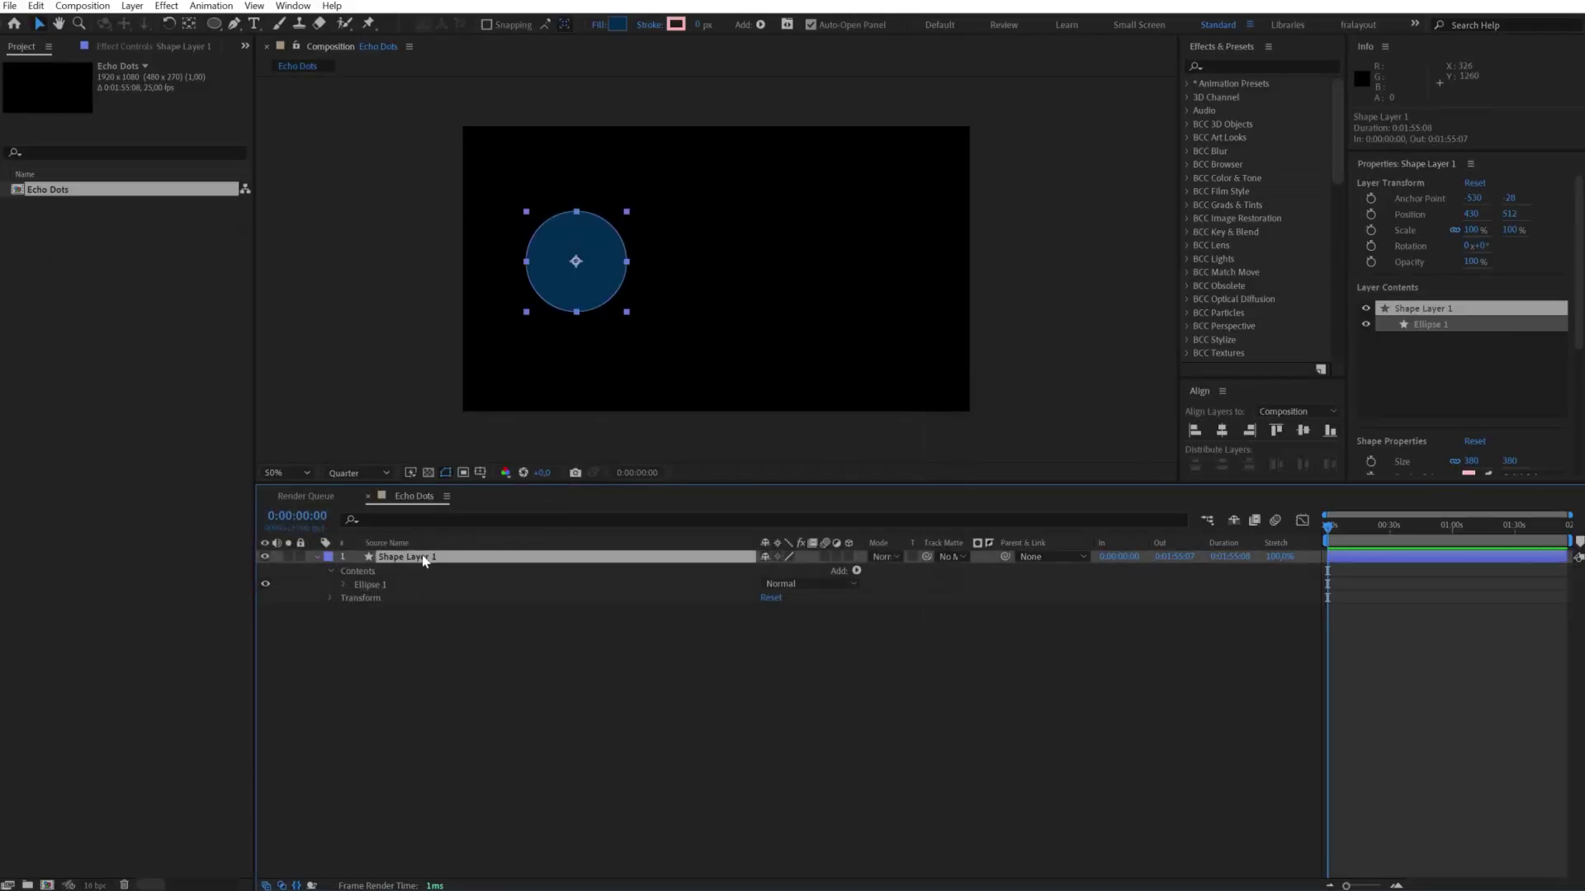
- Reset the circle layer's Position property so the circle sits in the centre of the composition
{"action": "left_click", "coordinate": [330, 571]}
{"action": "left_click", "coordinate": [331, 585]}
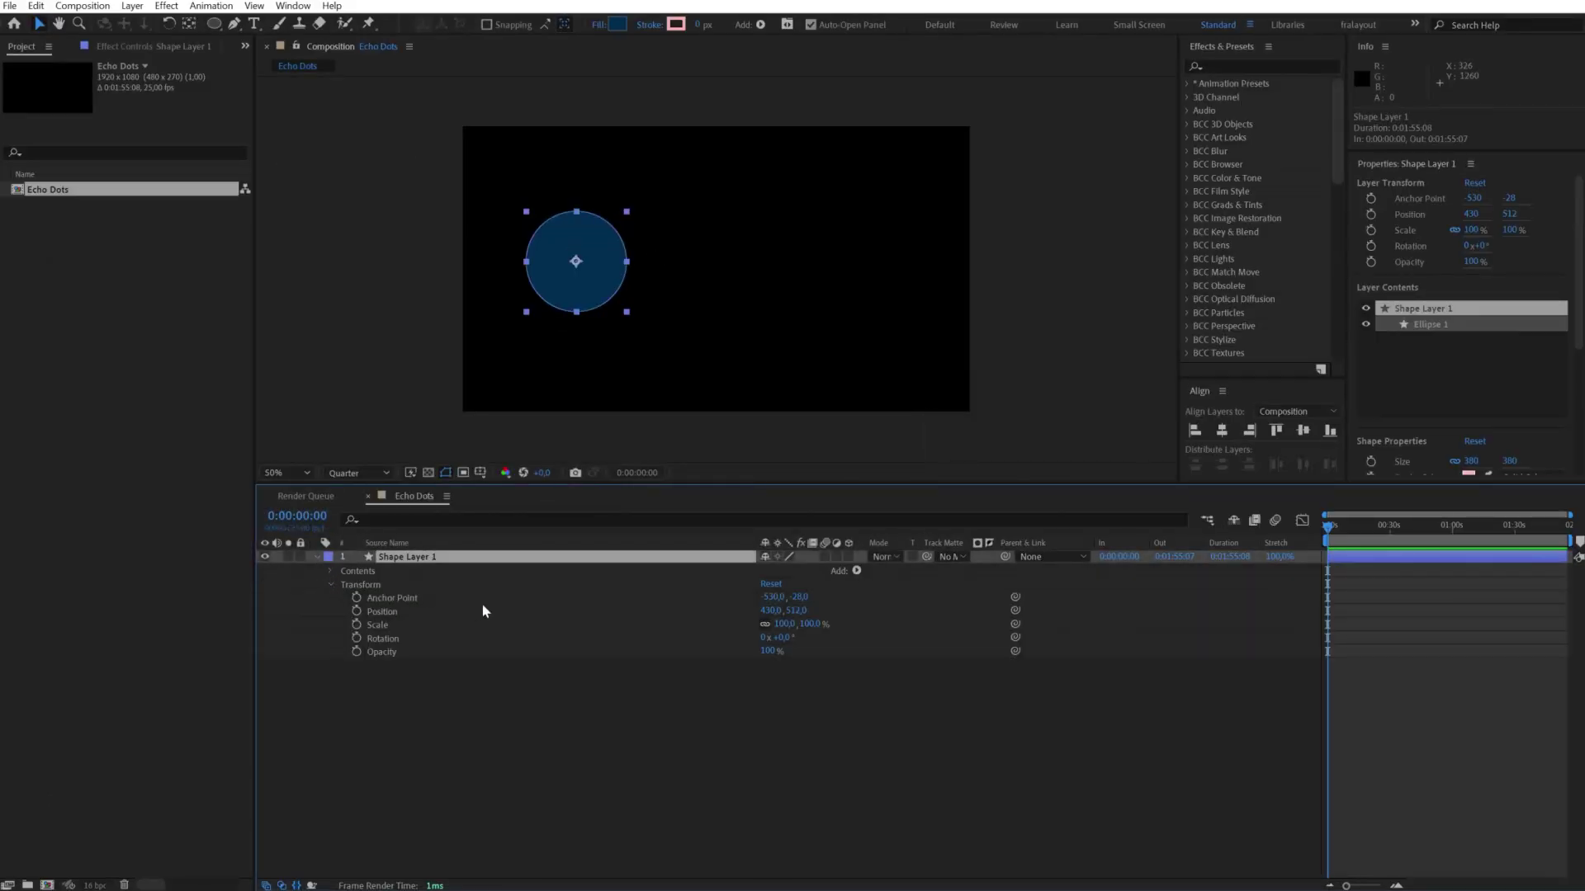
{"action": "left_click", "coordinate": [397, 615]}
{"action": "right_click", "coordinate": [382, 612]}
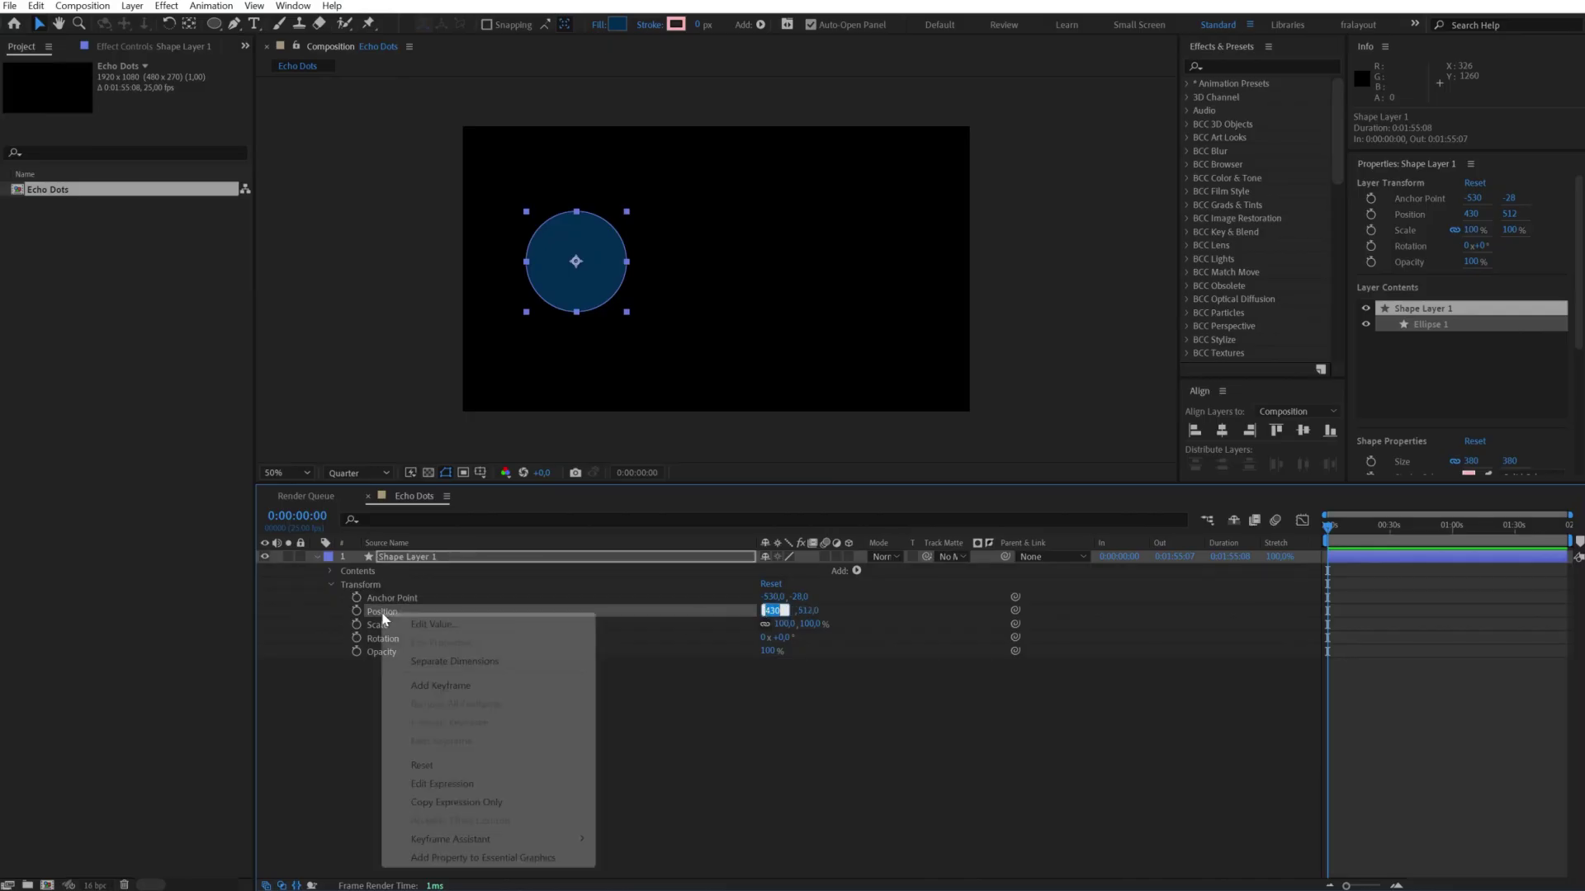
{"action": "left_click", "coordinate": [415, 758]}
{"action": "left_click", "coordinate": [318, 556]}
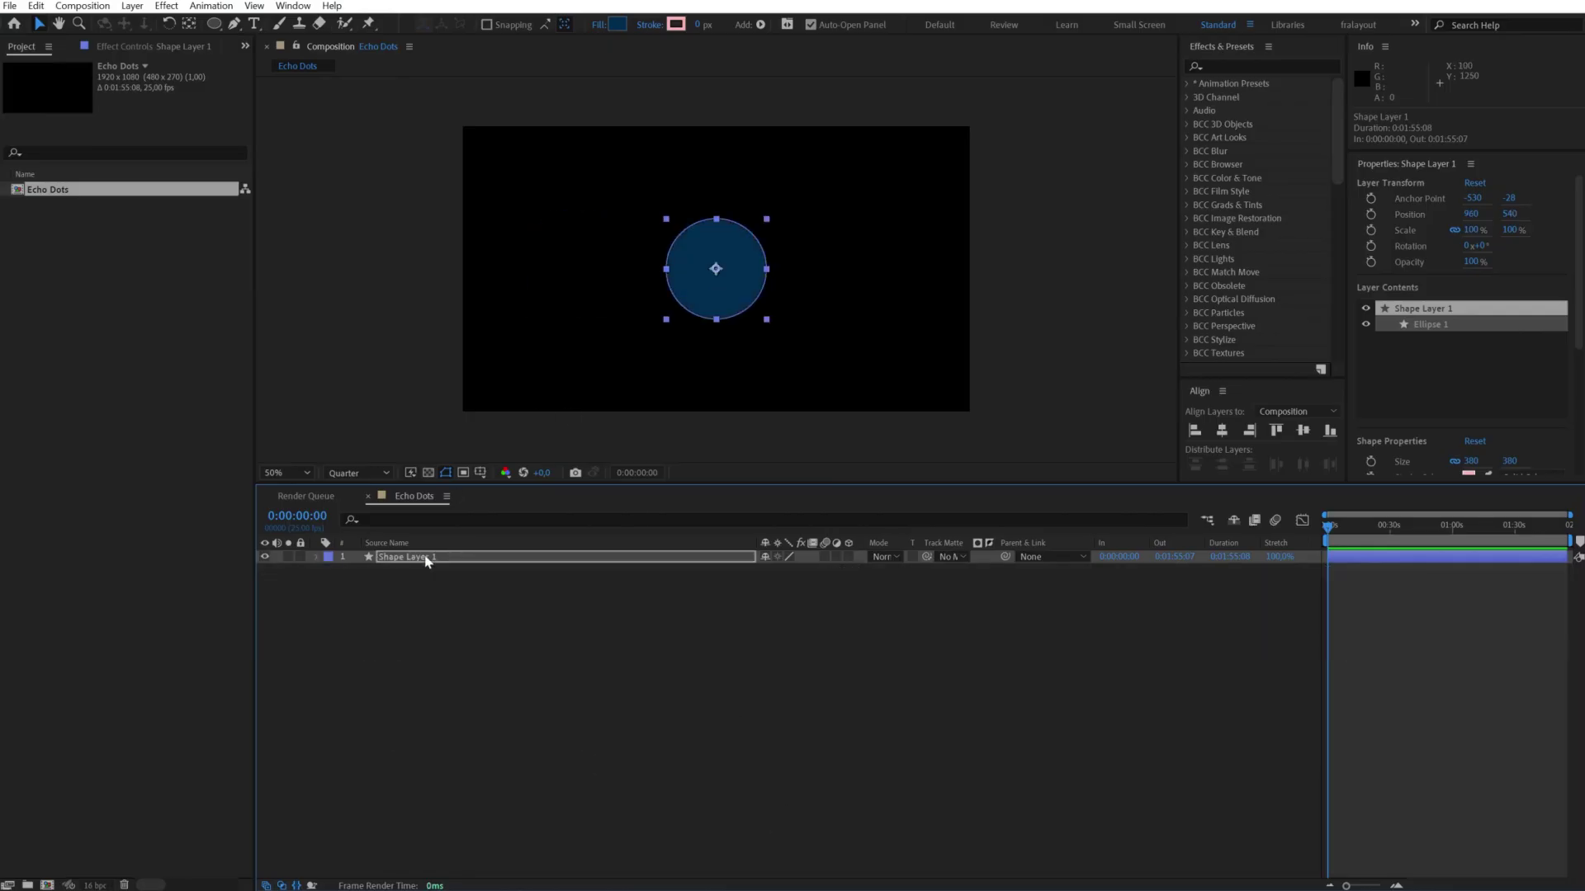
- Scale the circle layer down to 23%
{"action": "left_click", "coordinate": [425, 557]}
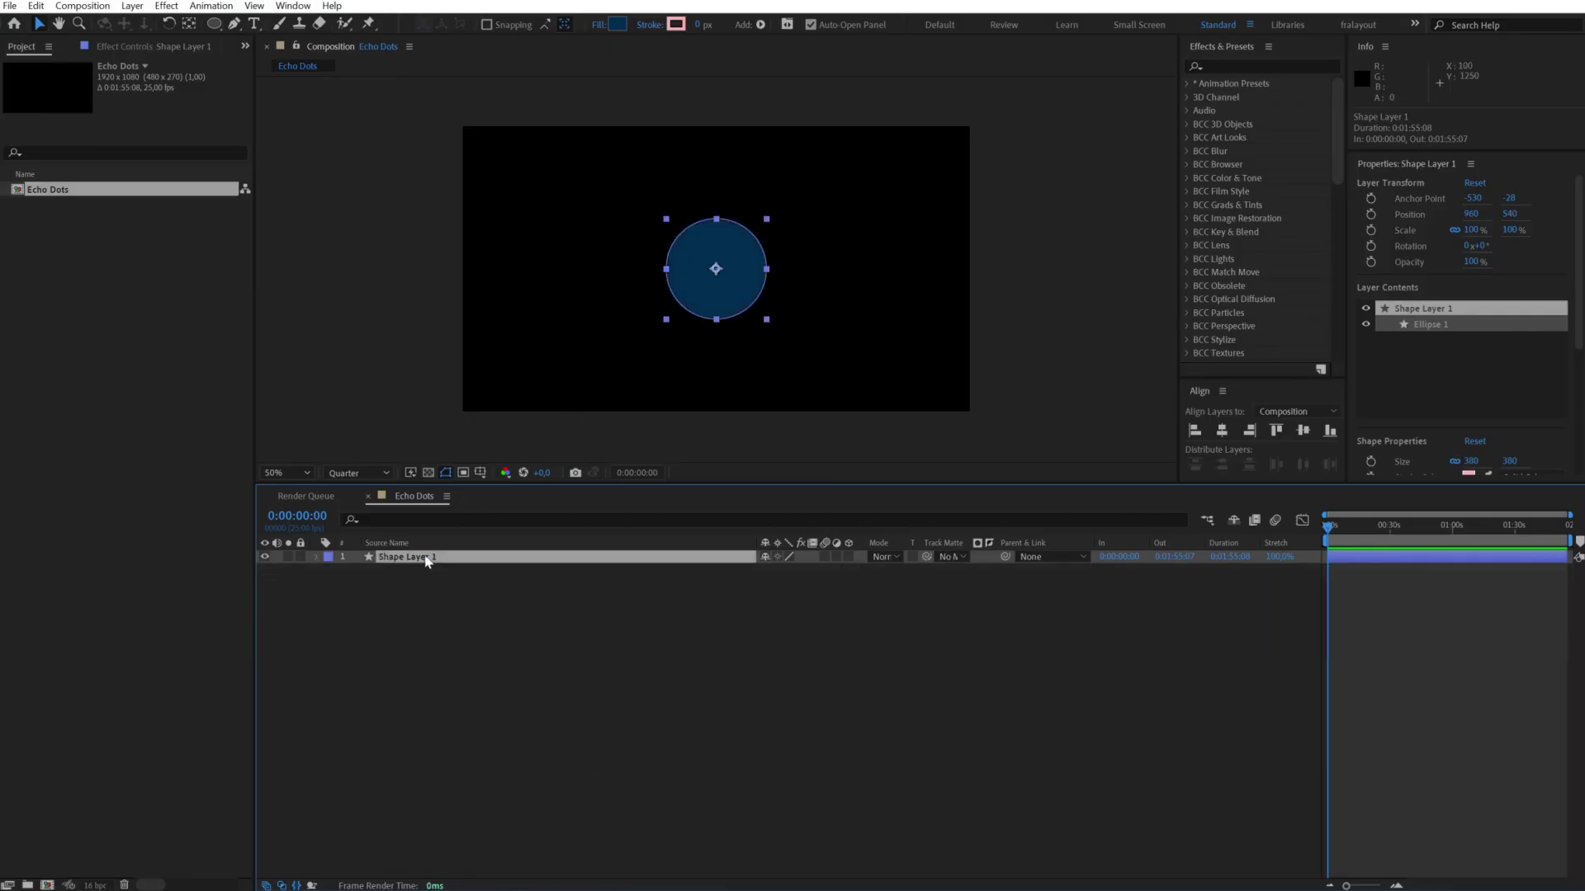
{"action": "left_click", "coordinate": [316, 556]}
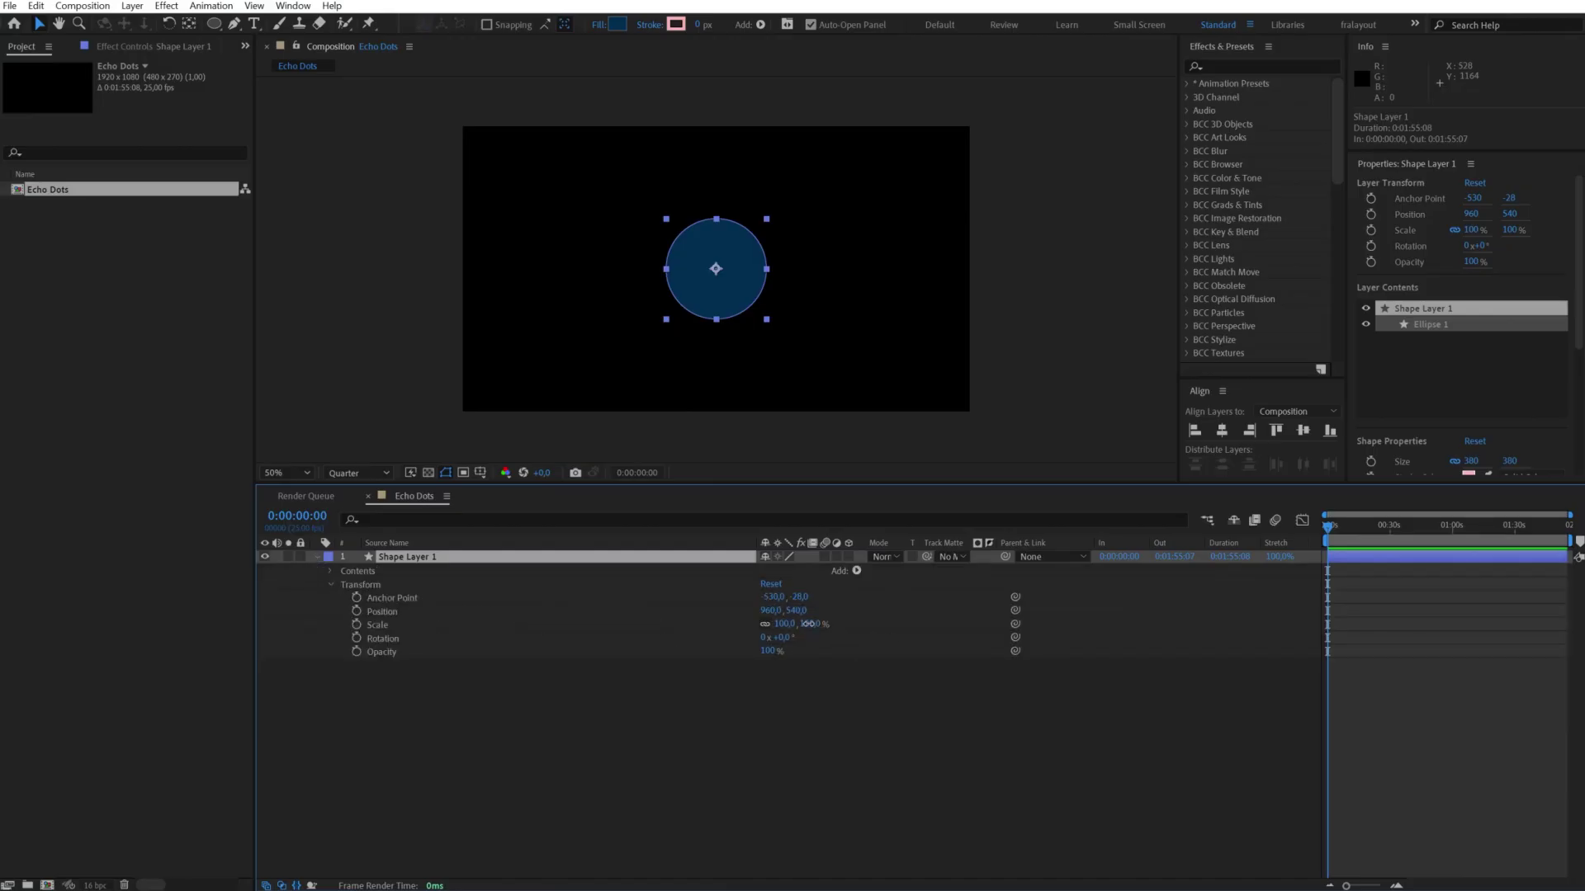
{"action": "left_click_drag", "start_coordinate": [784, 624], "coordinate": [740, 625]}
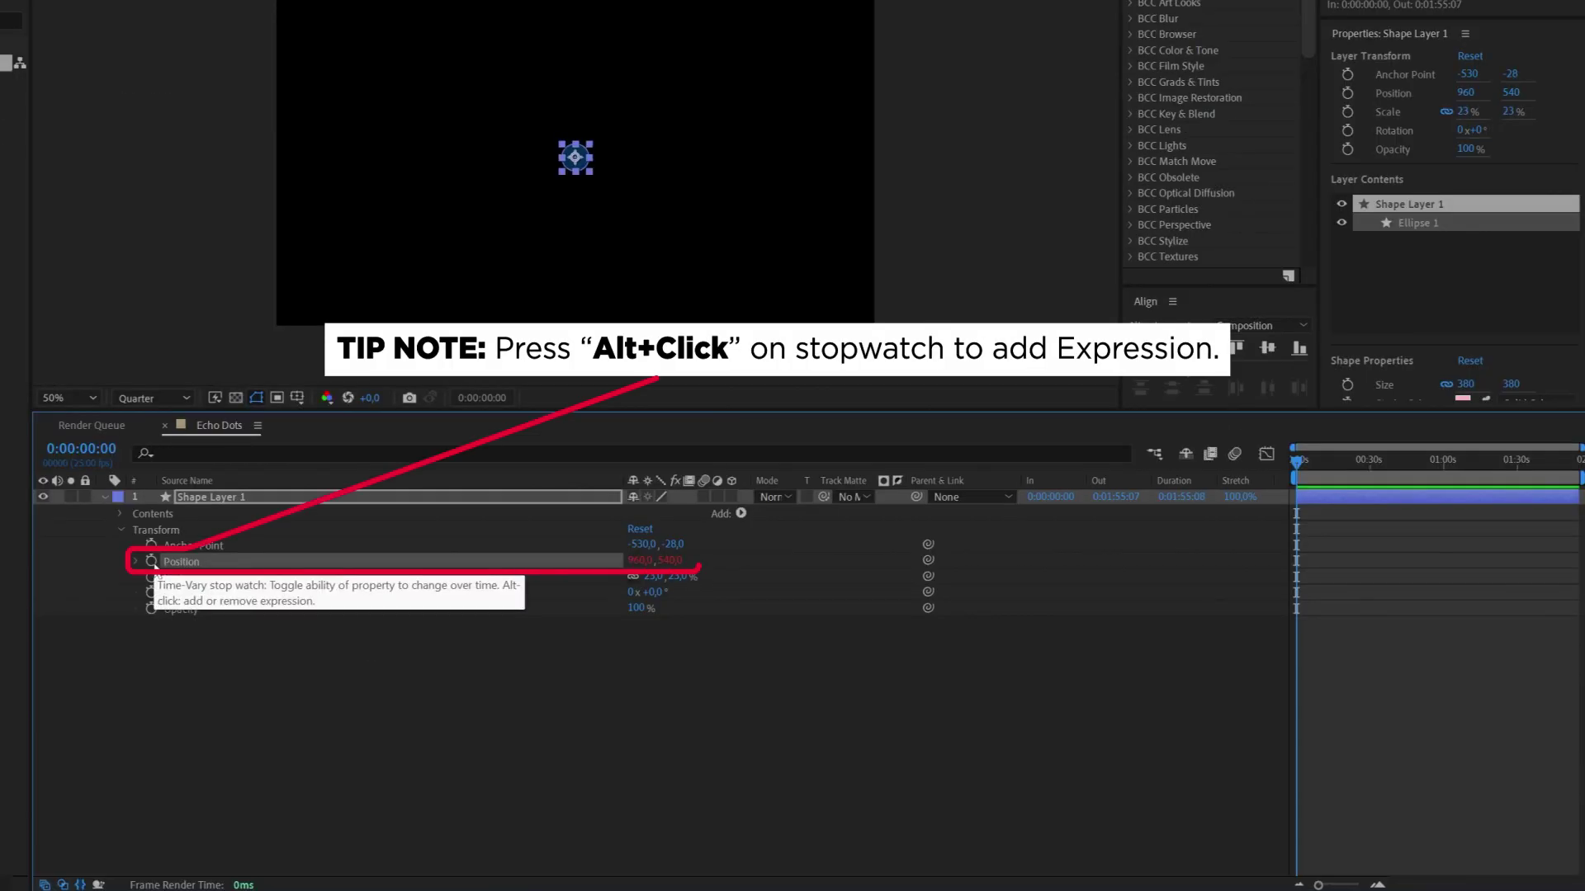
- Add the expression wiggle(1,250) to the circle layer's Position and play a preview of the motion
{"action": "left_click", "coordinate": [357, 611], "text": "alt"}
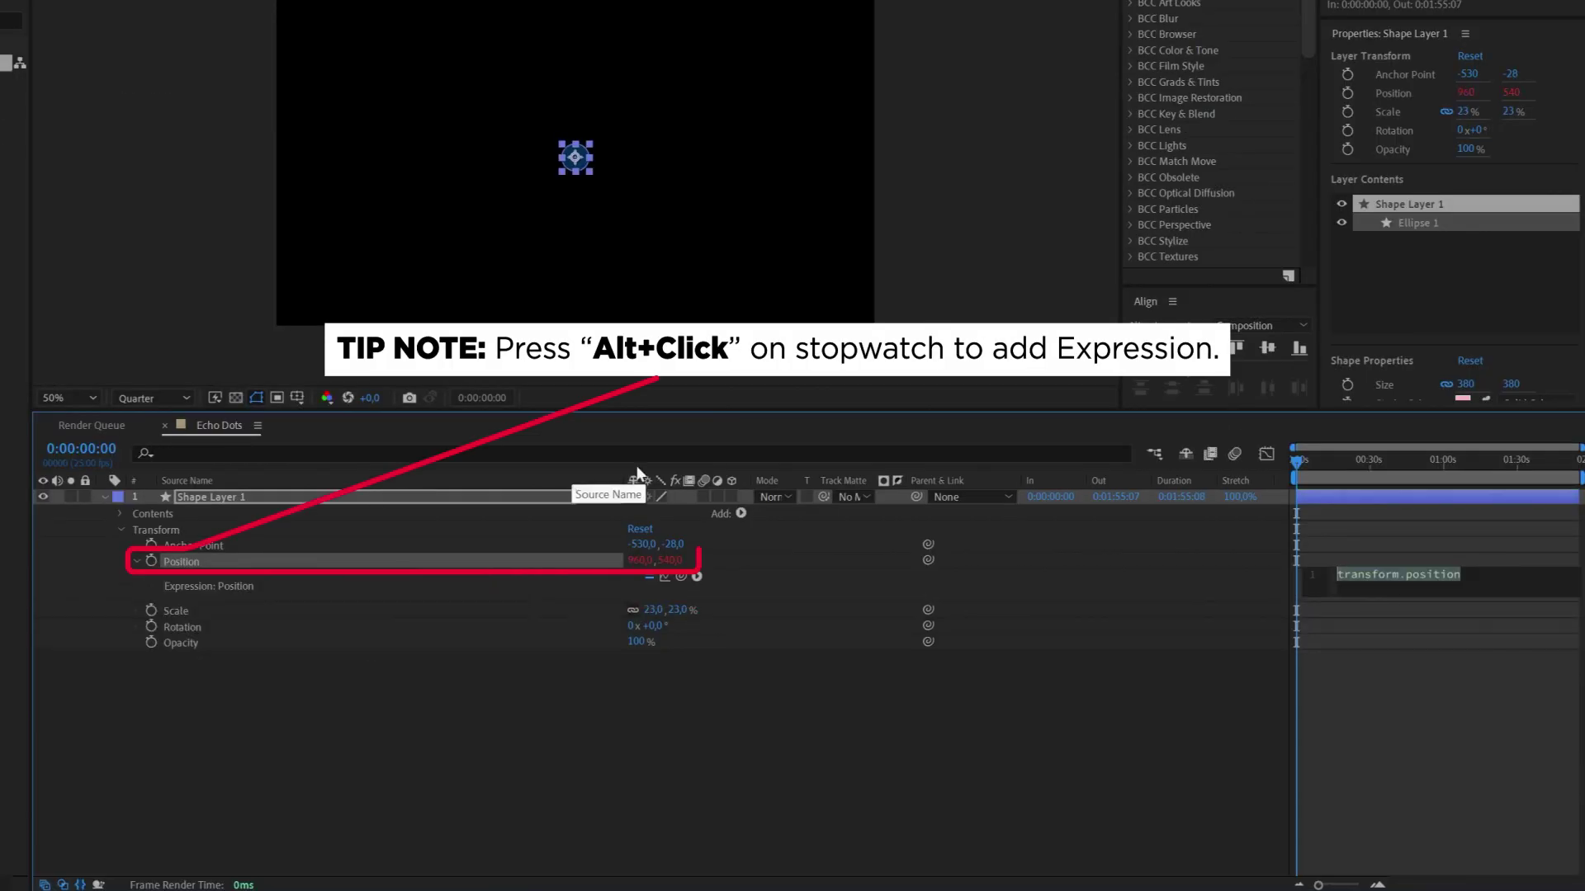
{"action": "left_click", "coordinate": [80, 885]}
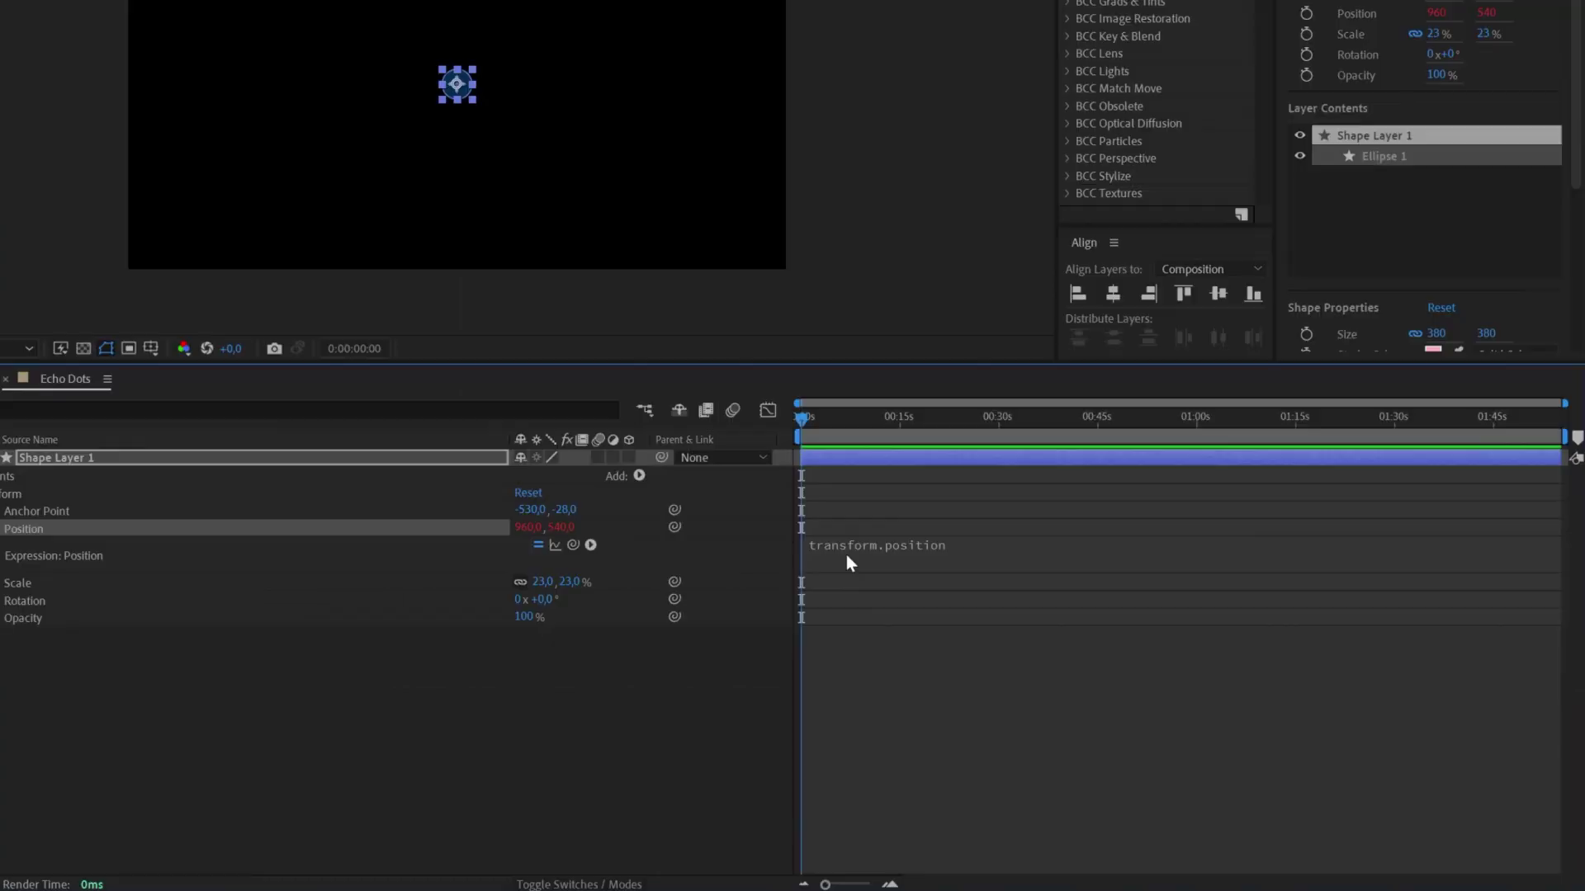
{"action": "left_click", "coordinate": [1024, 631]}
{"action": "type", "text": "wiggle("}
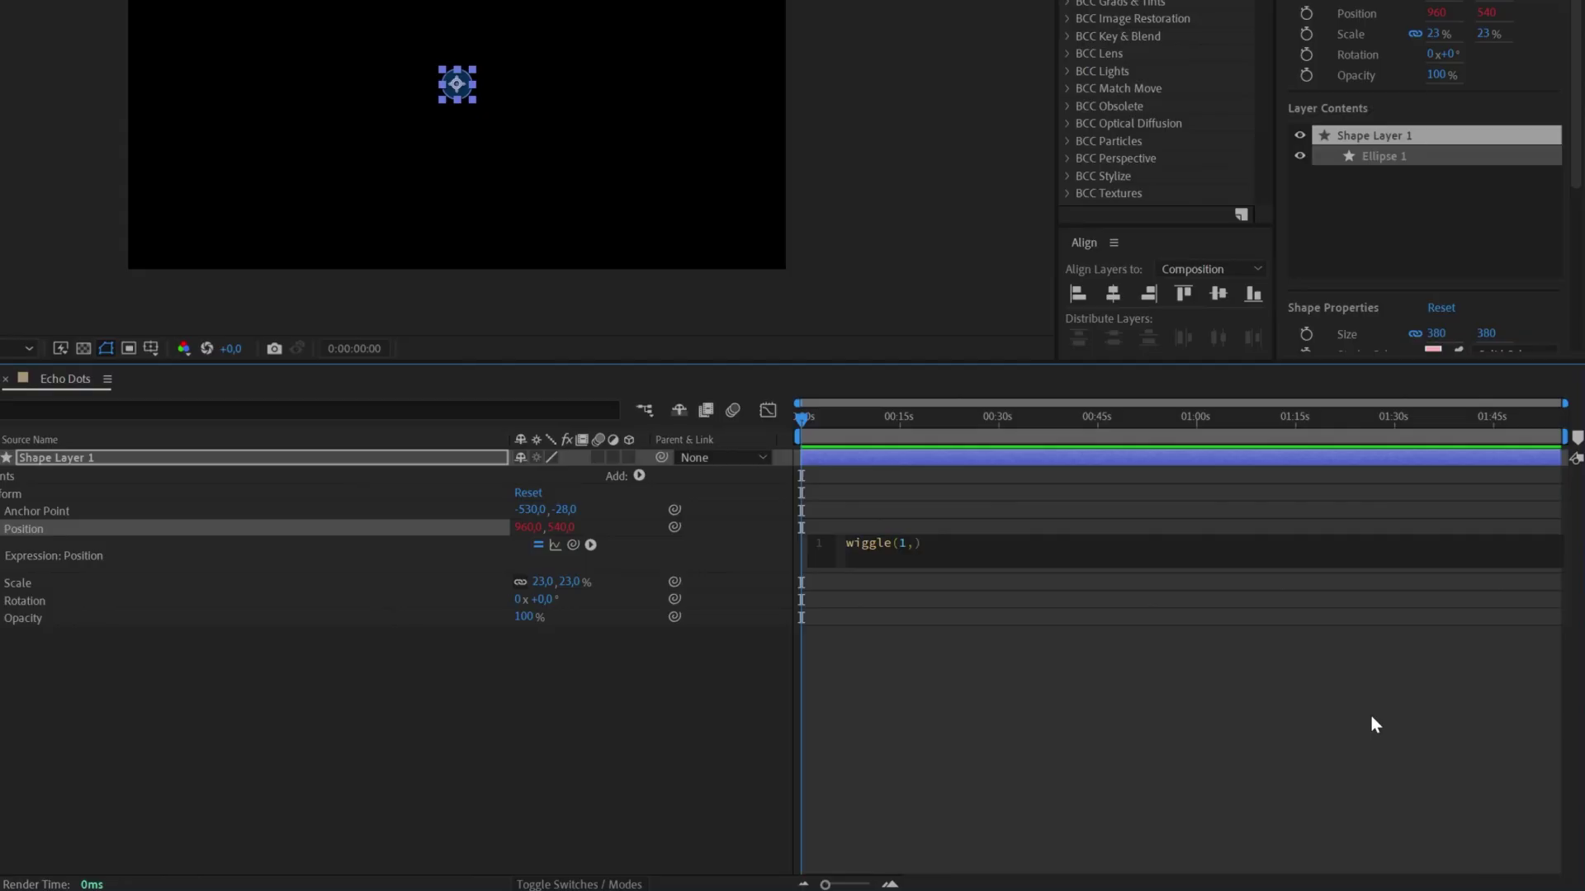
{"action": "type", "text": "1,250"}
{"action": "key", "text": "KP_Enter"}
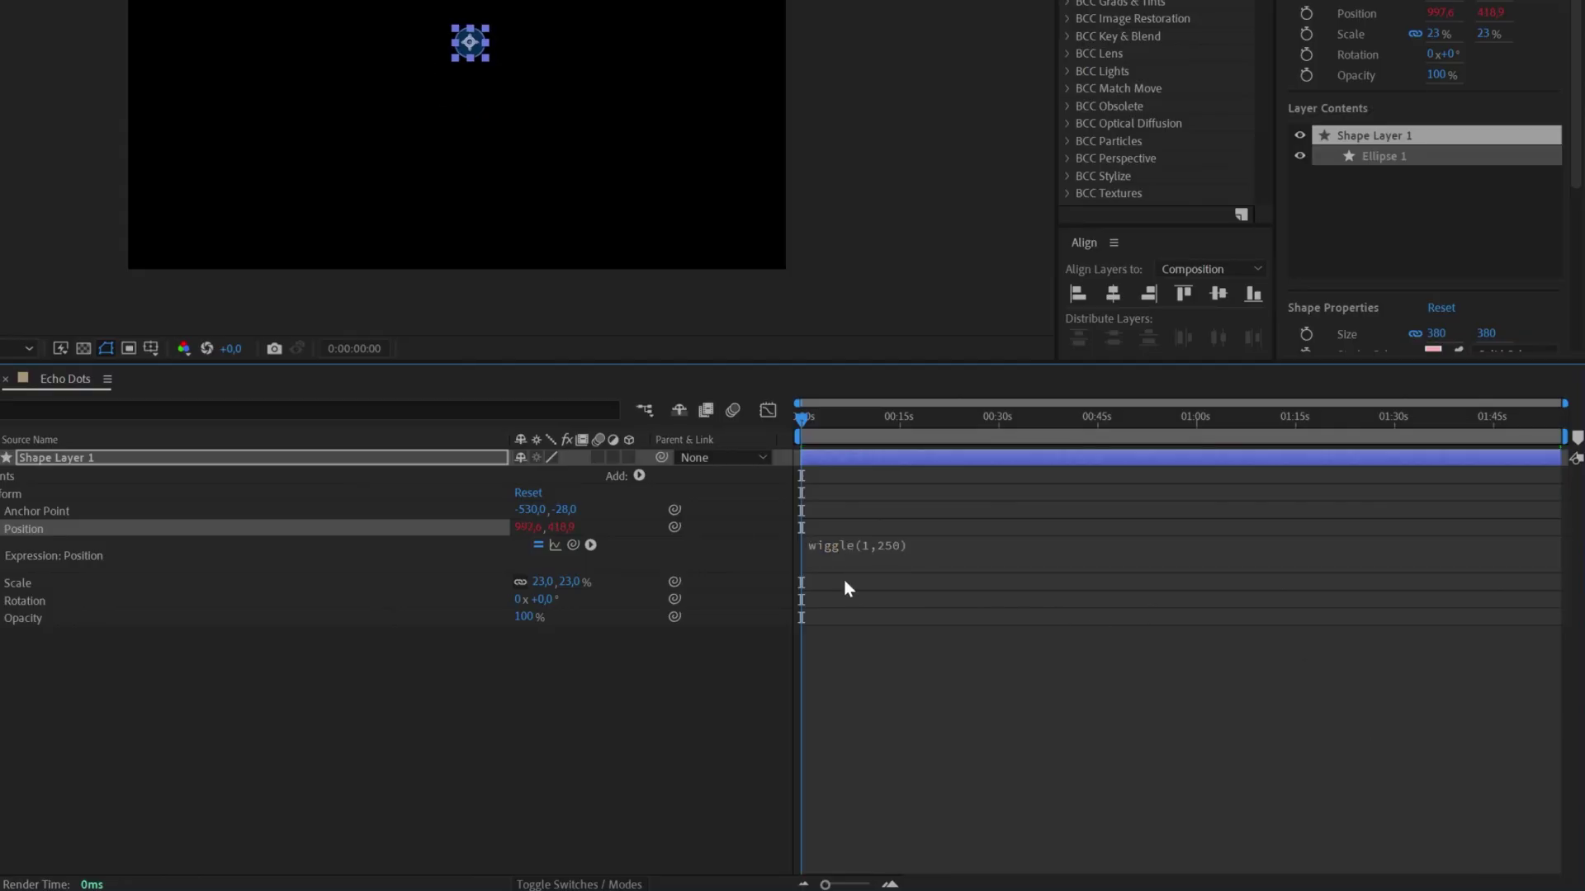
{"action": "left_click", "coordinate": [924, 828]}
{"action": "key", "text": "space"}
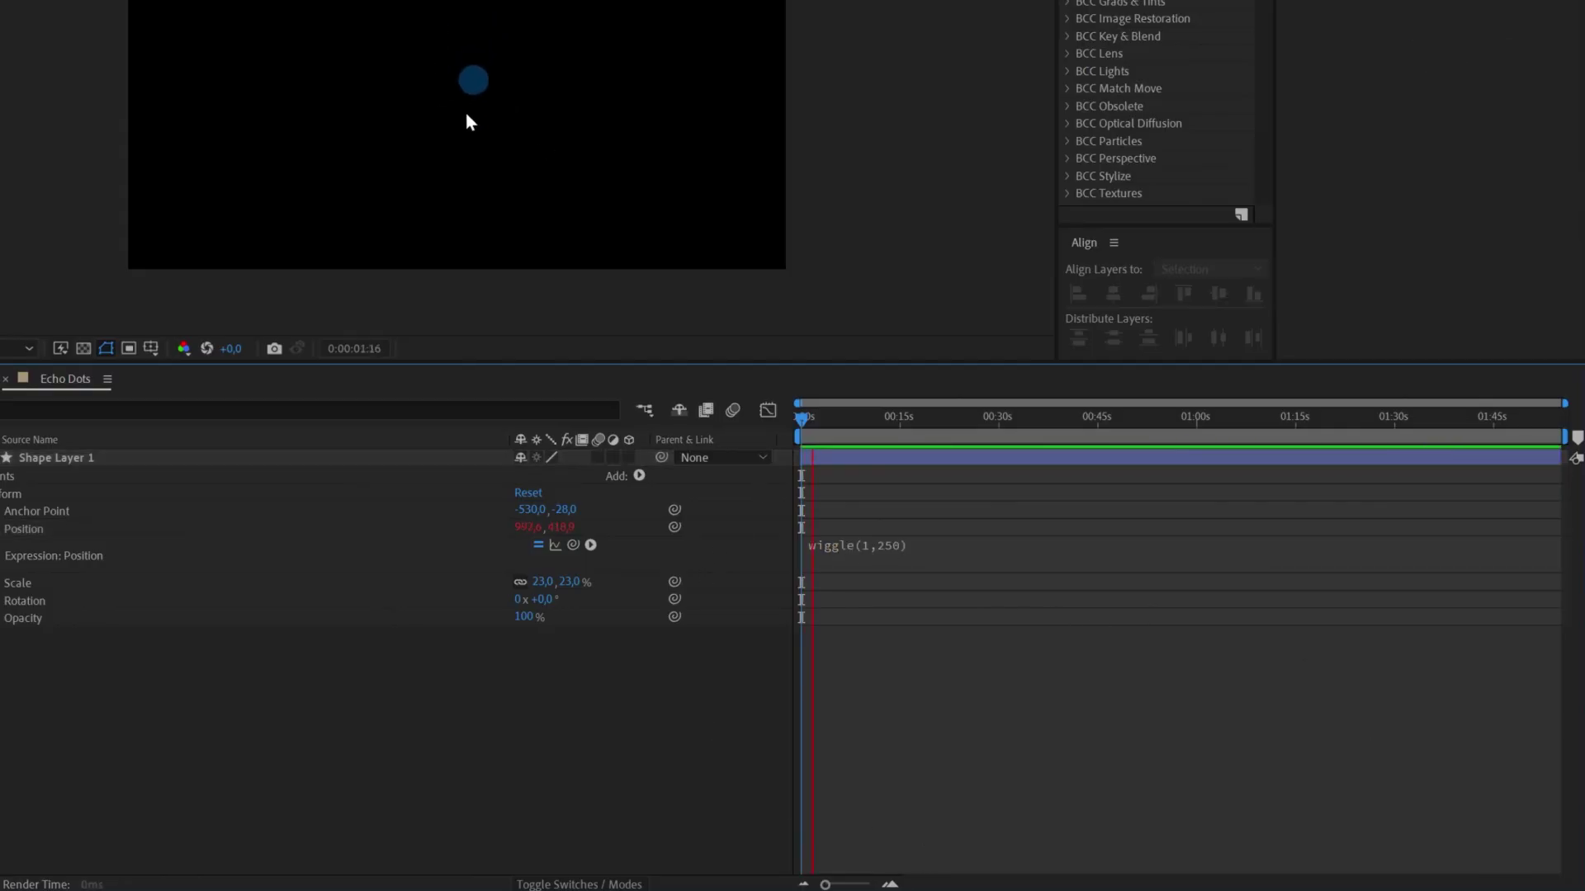
- Set the wiggle amplitude to 450 and the frequency to 0.5 in the Position expression
{"action": "left_click", "coordinate": [886, 547]}
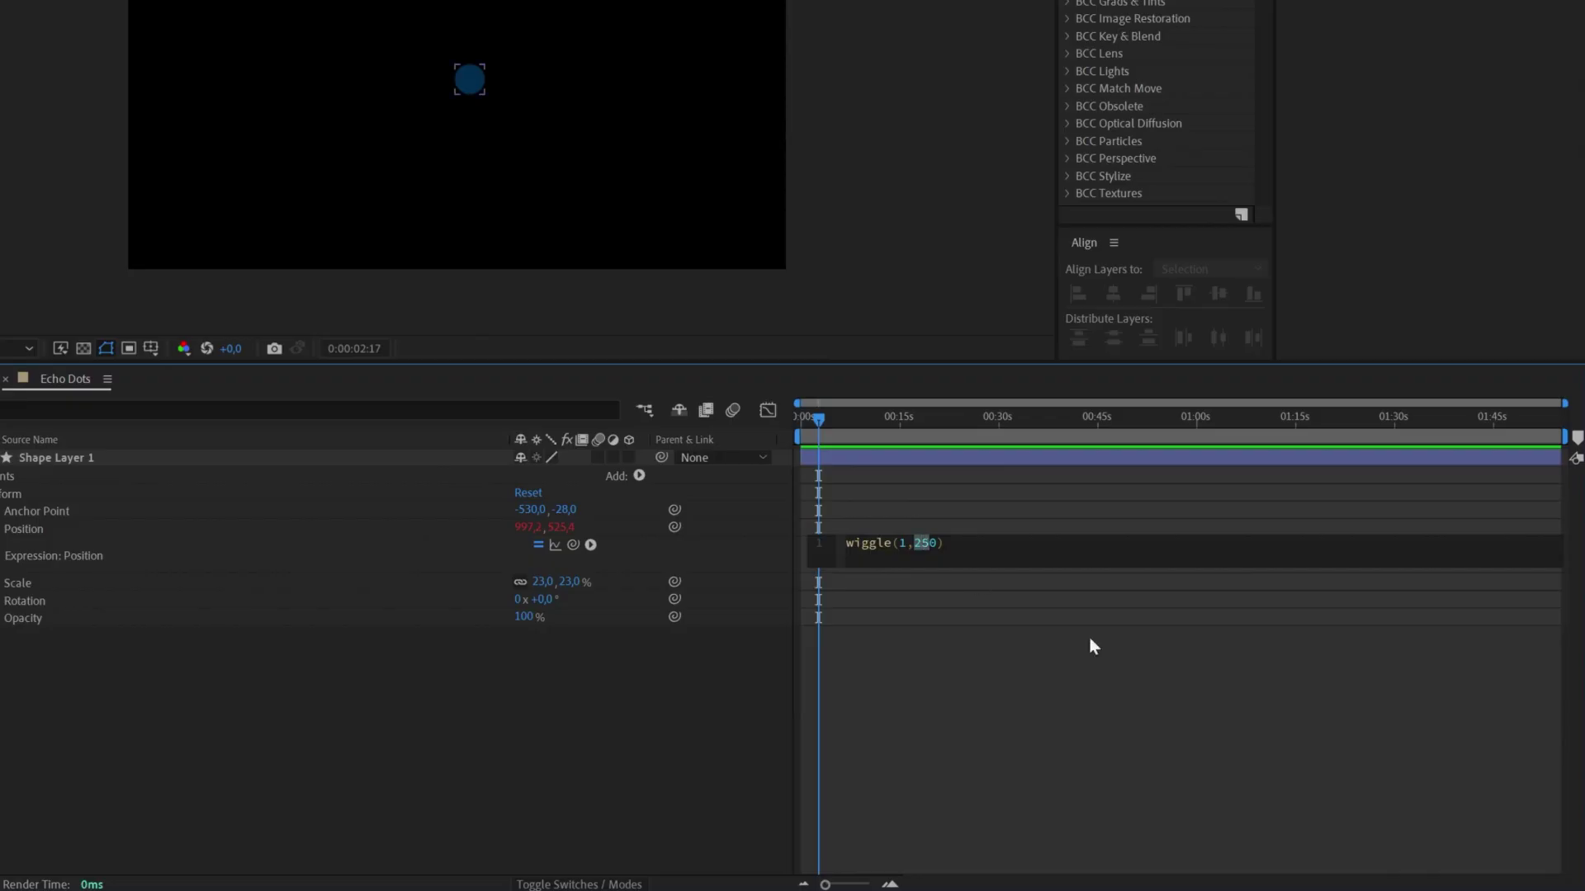
{"action": "type", "text": "450"}
{"action": "key", "text": "KP_Enter"}
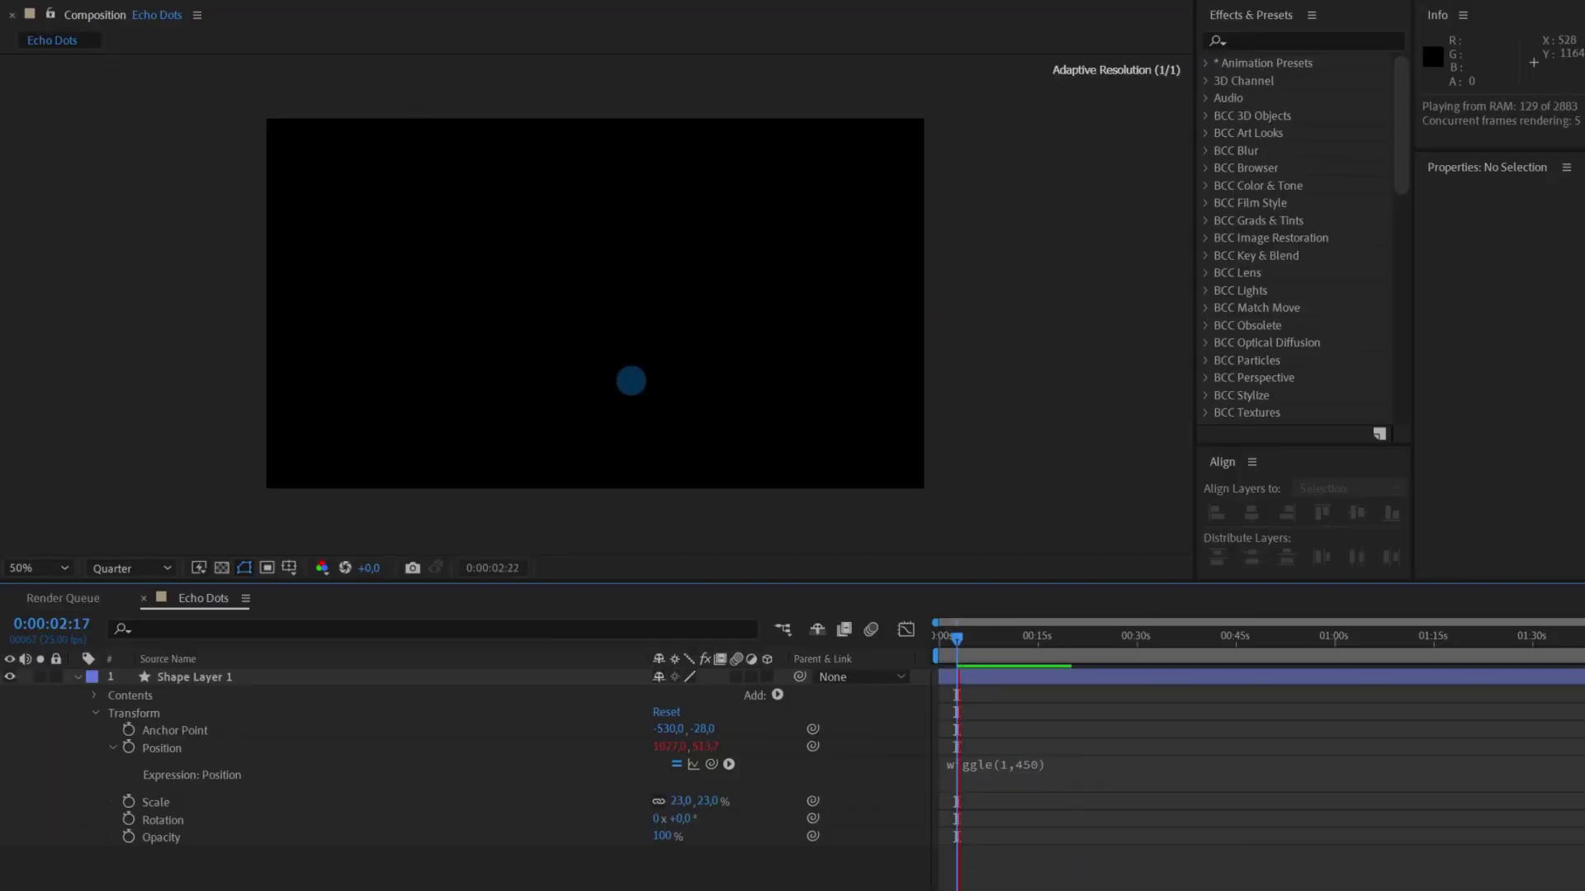
{"action": "left_click", "coordinate": [1038, 766]}
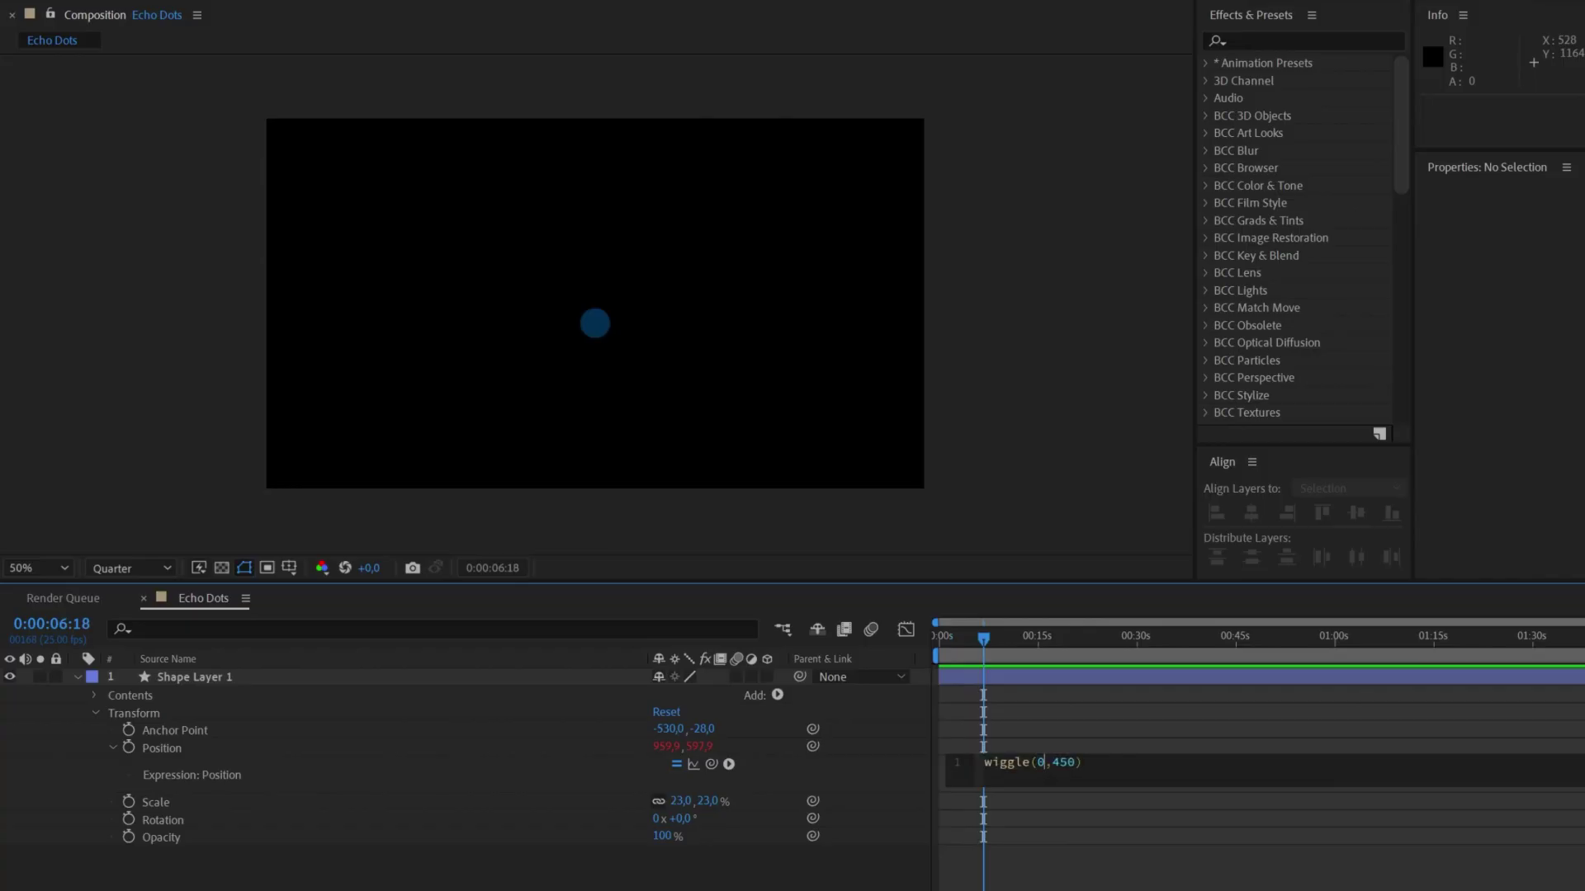
{"action": "key", "text": "KP_Enter"}
{"action": "key", "text": "space"}
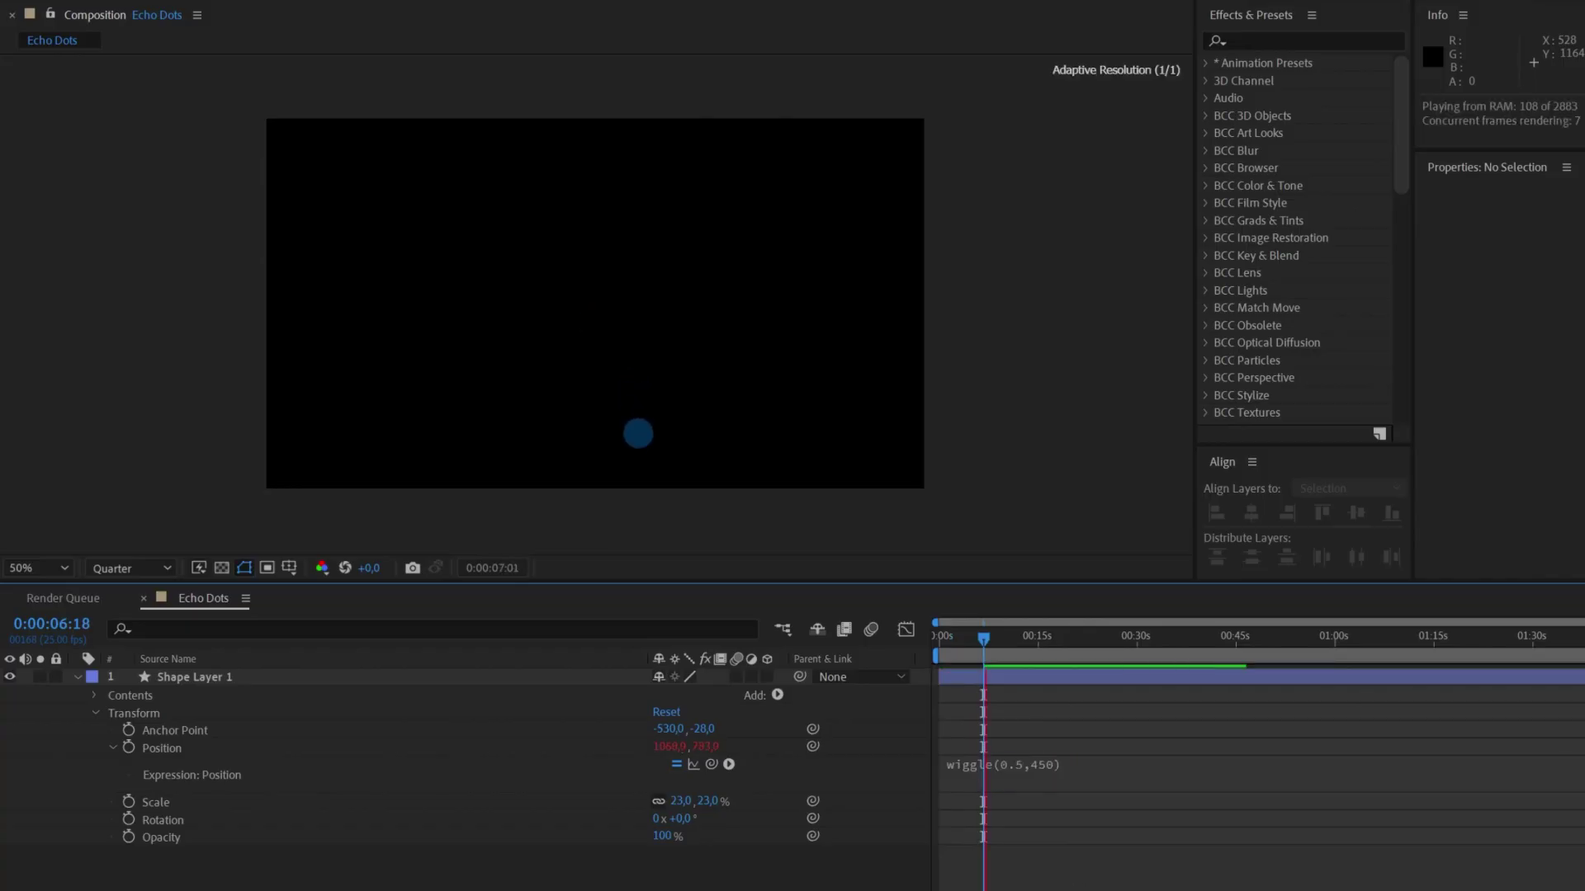
- Duplicate the wiggling circle layer three times to get four moving dots
{"action": "left_click", "coordinate": [201, 677]}
{"action": "left_click", "coordinate": [76, 677]}
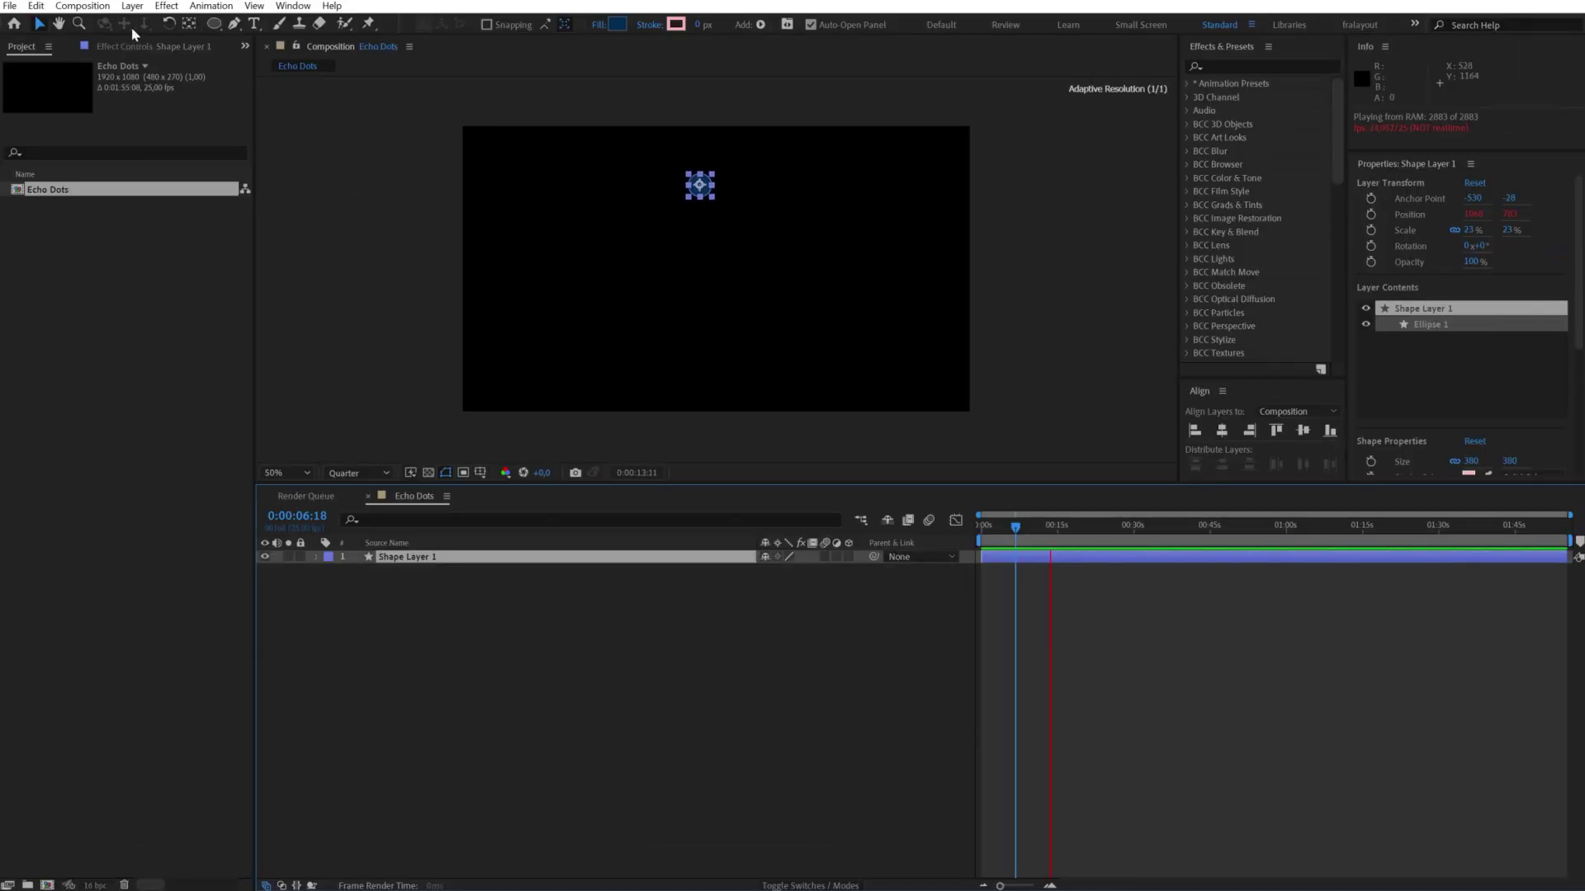
{"action": "left_click", "coordinate": [35, 5]}
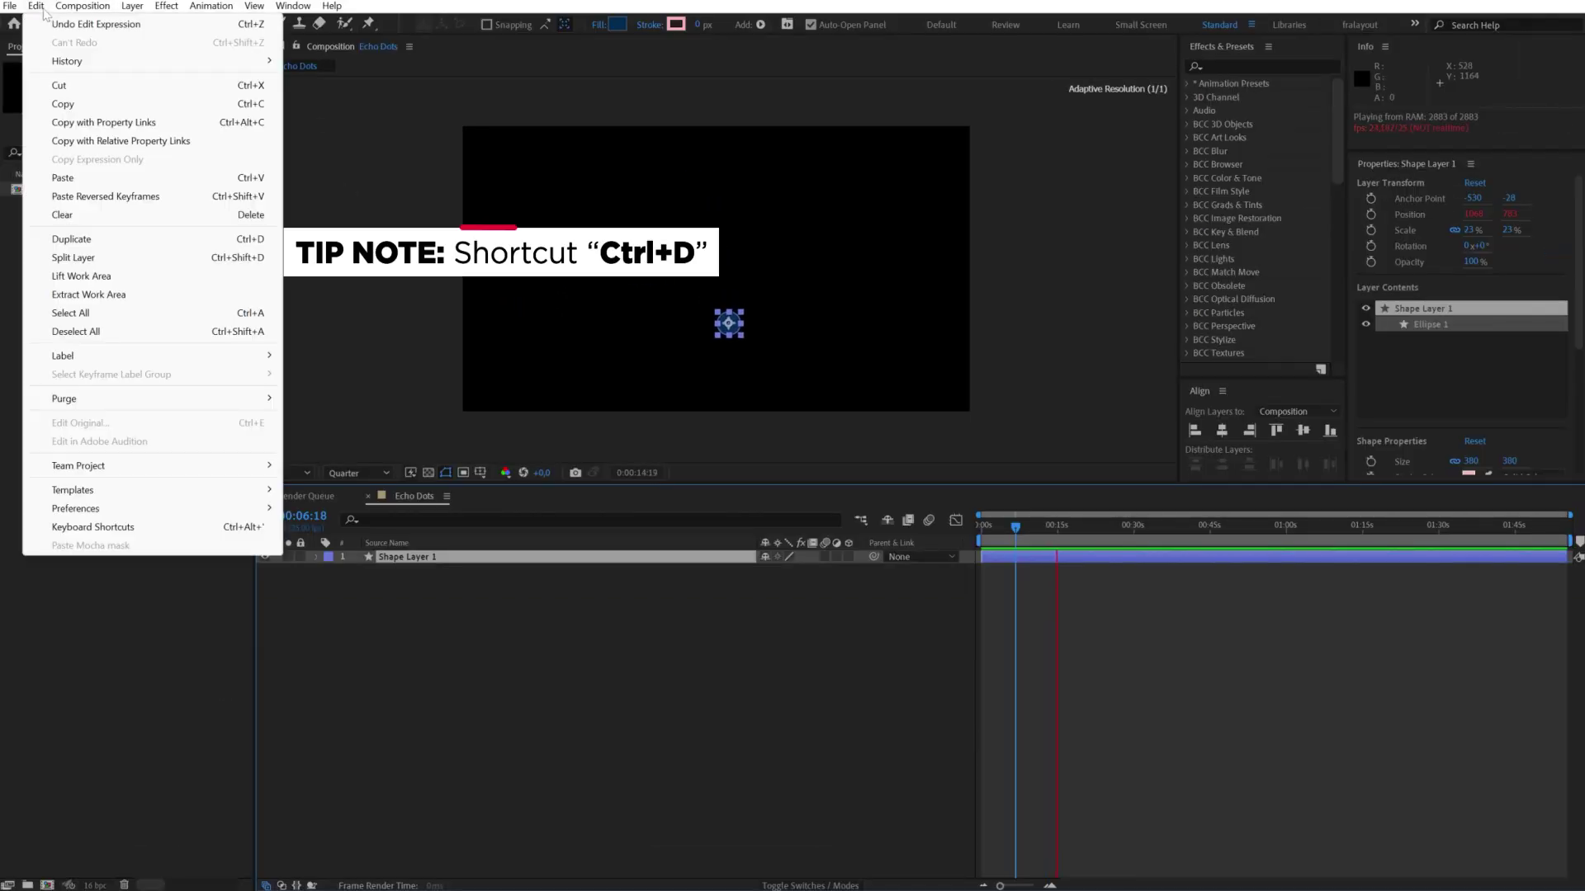
{"action": "left_click", "coordinate": [99, 238]}
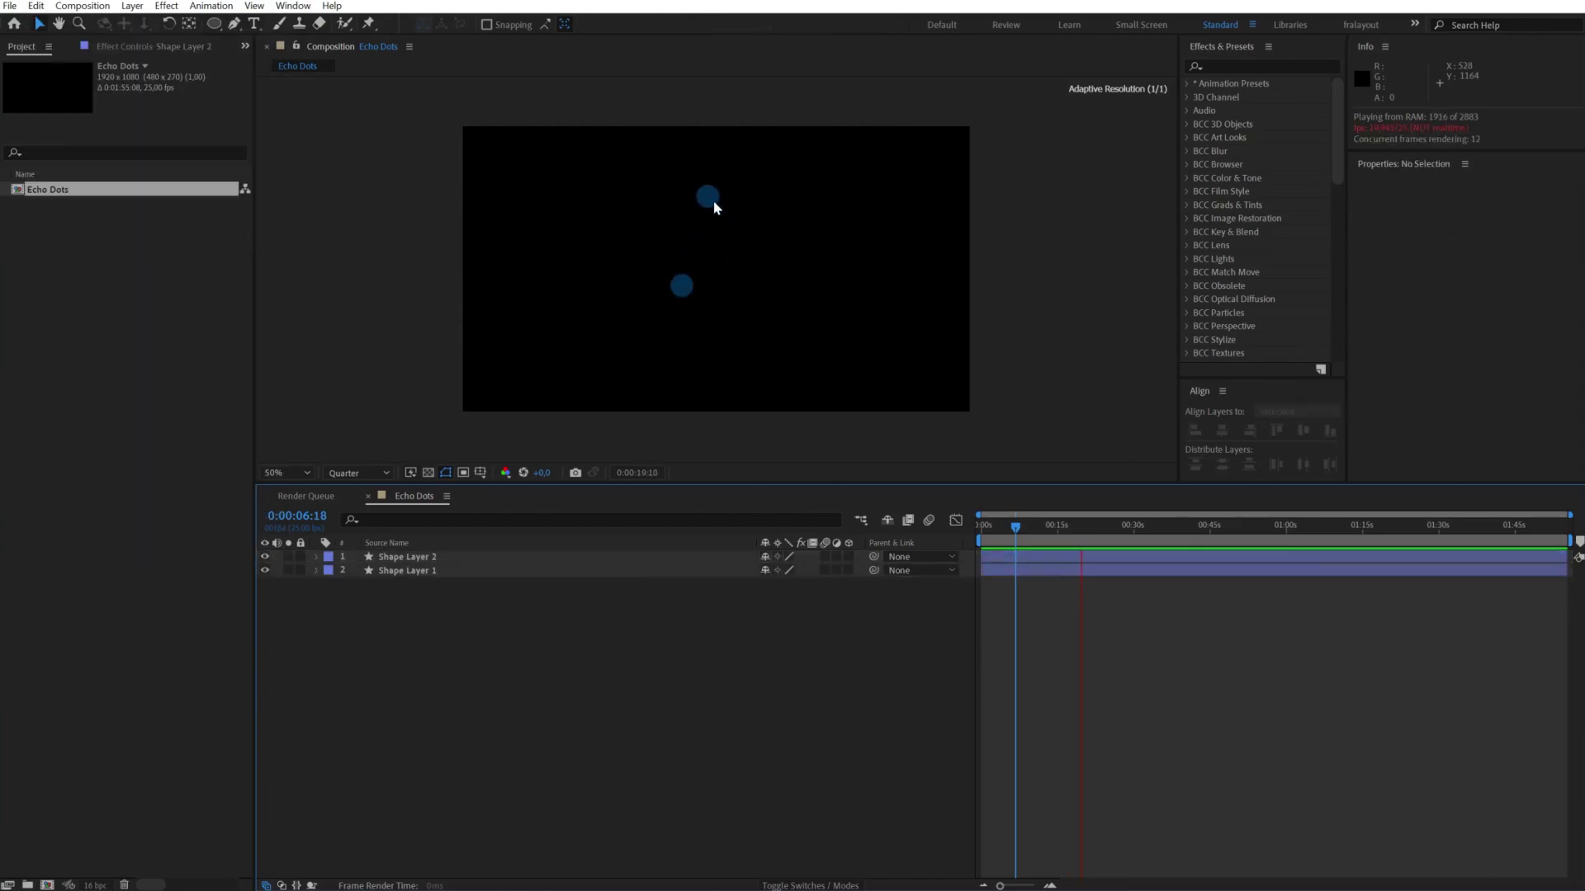
{"action": "key", "text": "ctrl+d"}
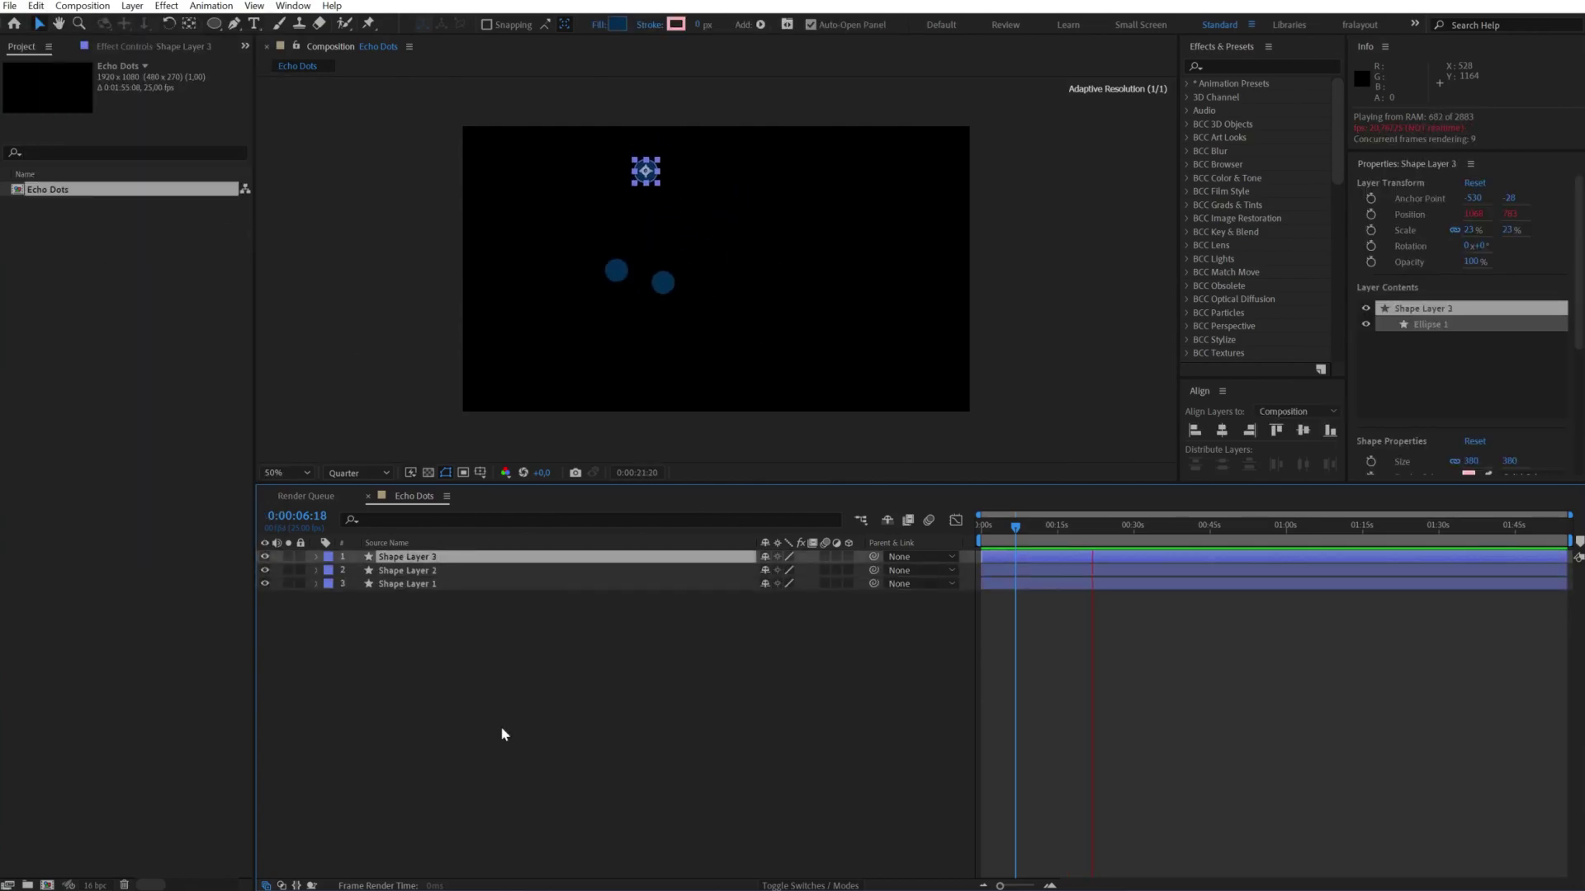
{"action": "key", "text": "ctrl+d"}
{"action": "left_click", "coordinate": [786, 765]}
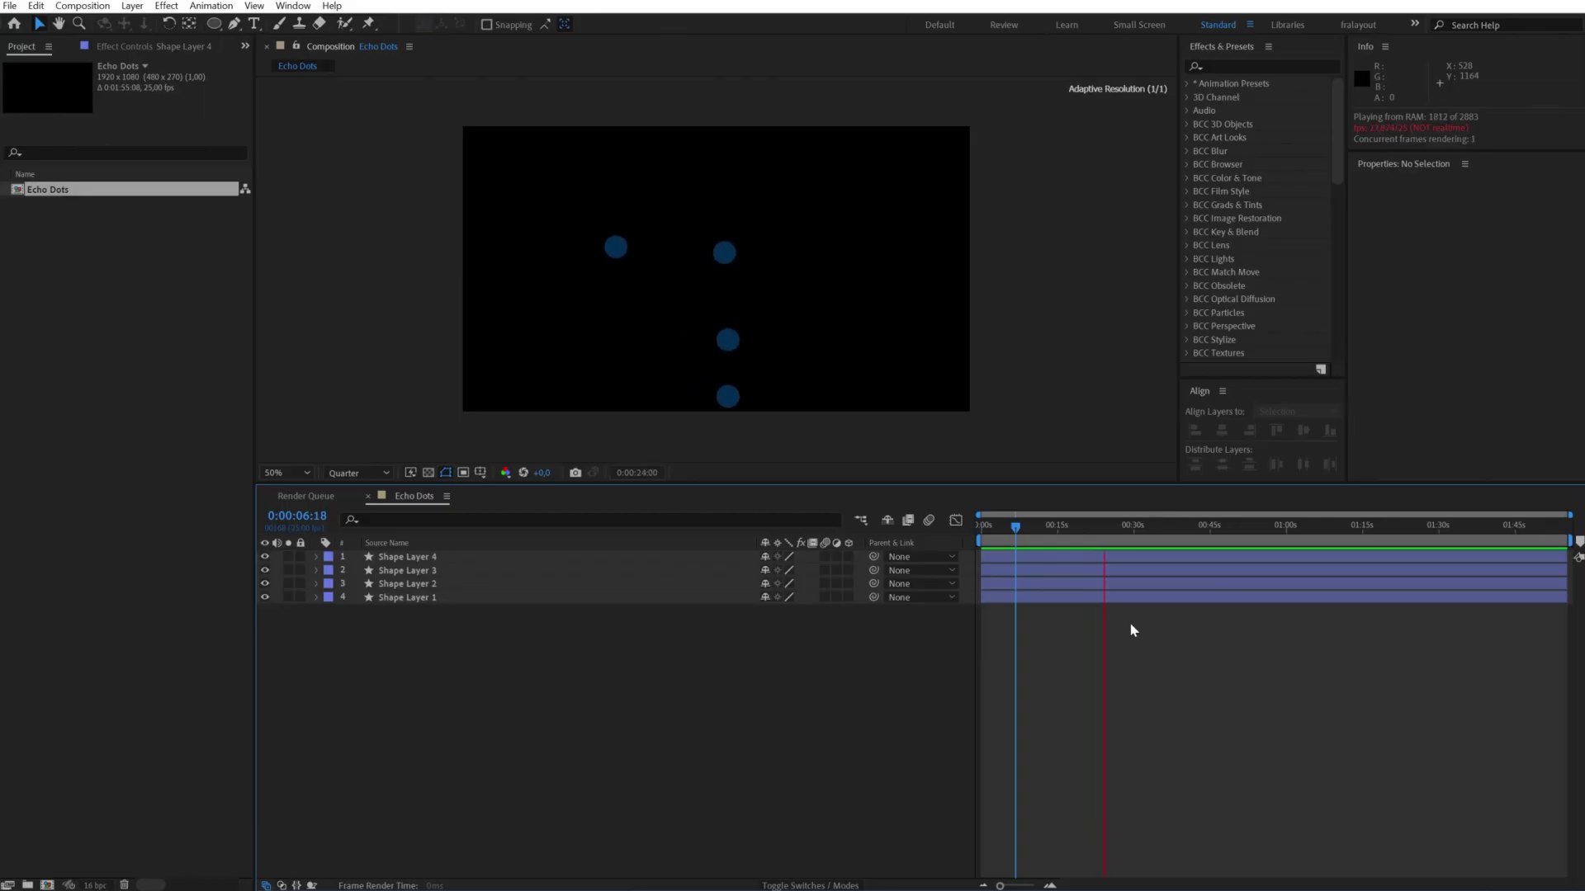
{"action": "key", "text": "ctrl+a"}
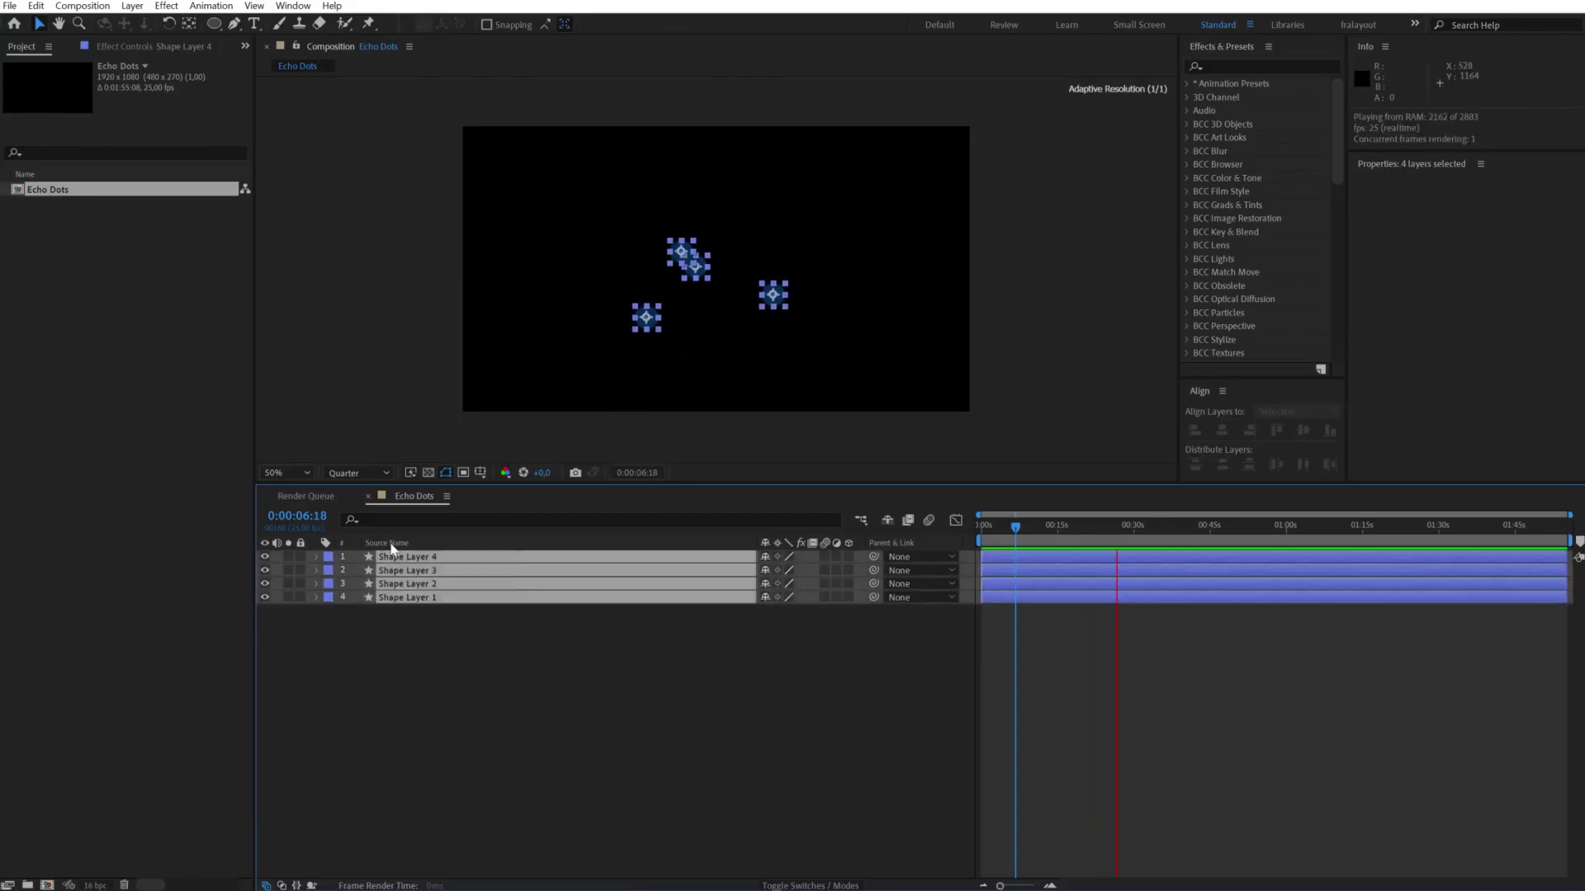
{"action": "left_click", "coordinate": [477, 686]}
- Create a new adjustment layer above the four shape layers and rename it Echo
{"action": "right_click", "coordinate": [431, 676]}
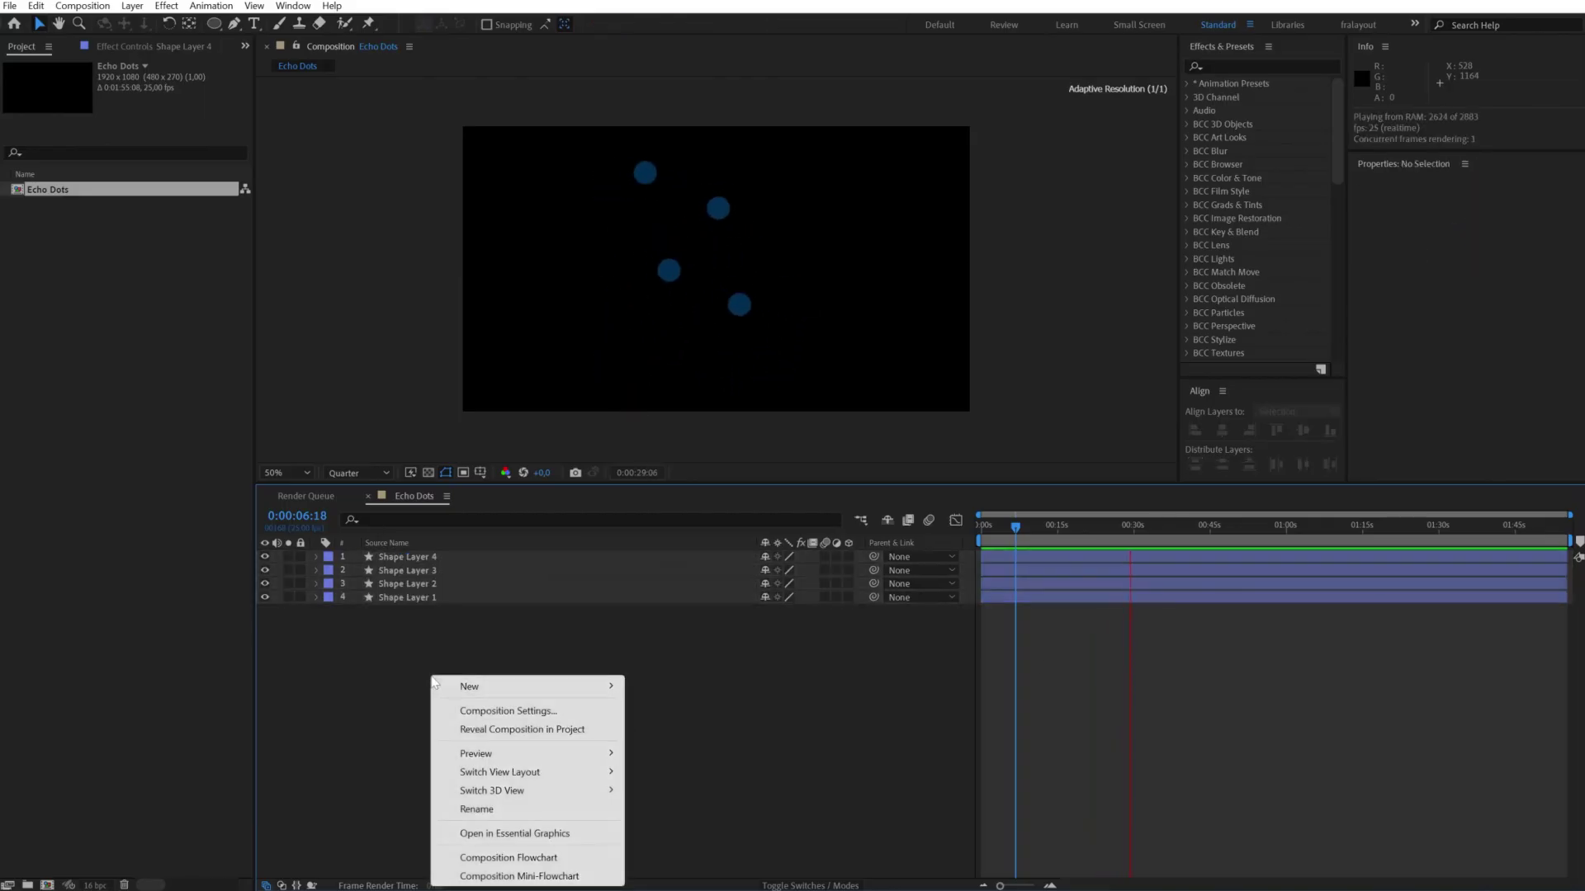
{"action": "mouse_move", "coordinate": [569, 687]}
{"action": "left_click", "coordinate": [665, 822]}
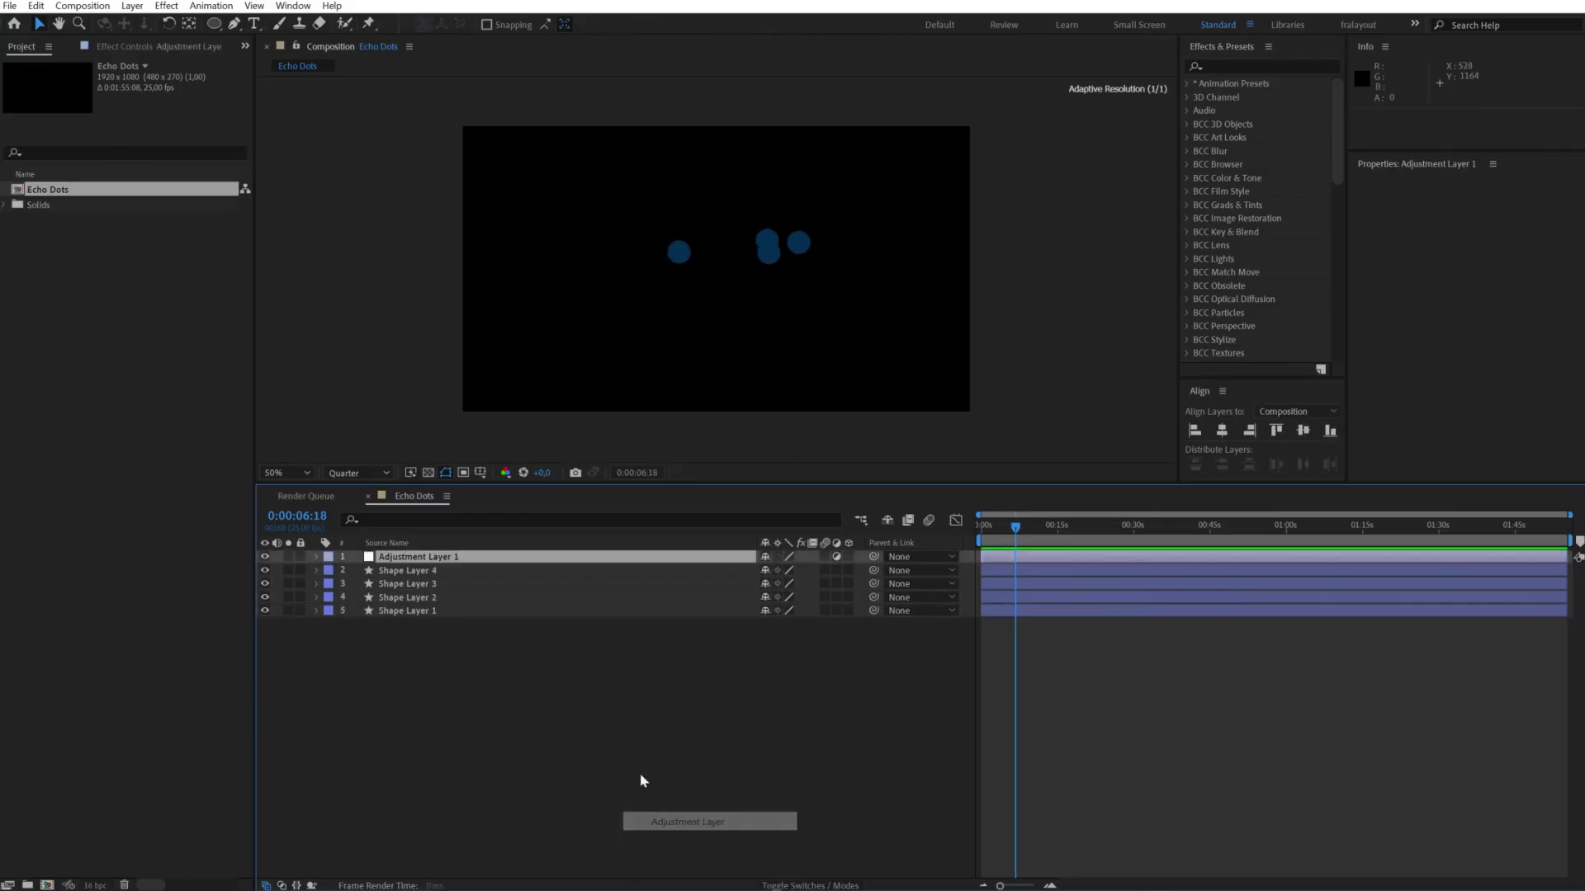
{"action": "key", "text": "Return"}
{"action": "type", "text": "Echo"}
{"action": "key", "text": "Return"}
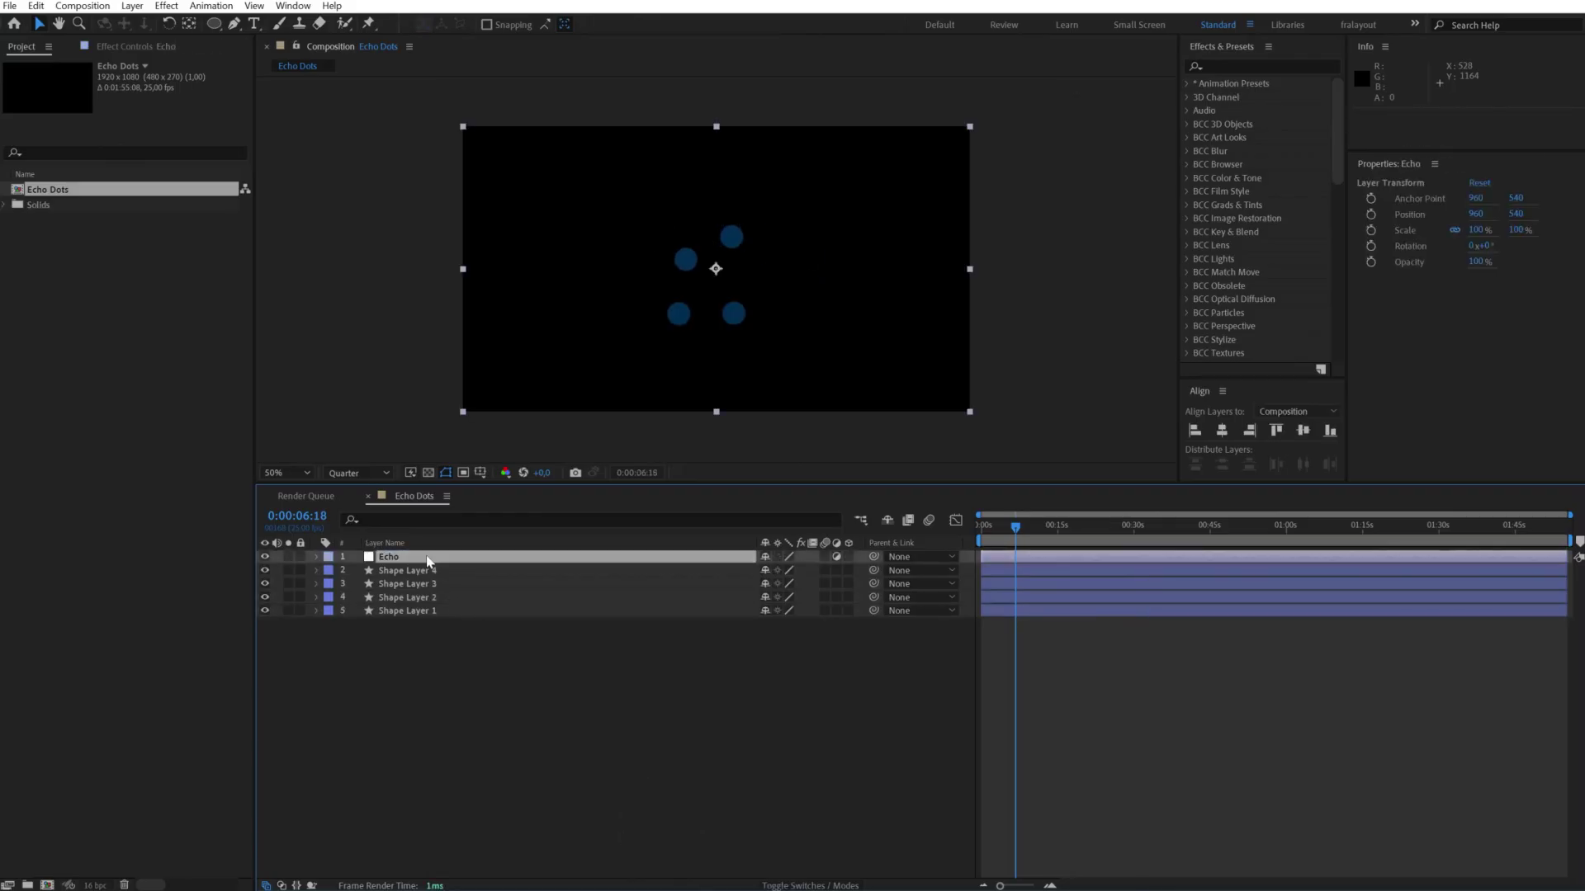
- Apply the Echo effect to the Echo adjustment layer and play a preview of the dots
{"action": "left_click", "coordinate": [1213, 67]}
{"action": "type", "text": "echo"}
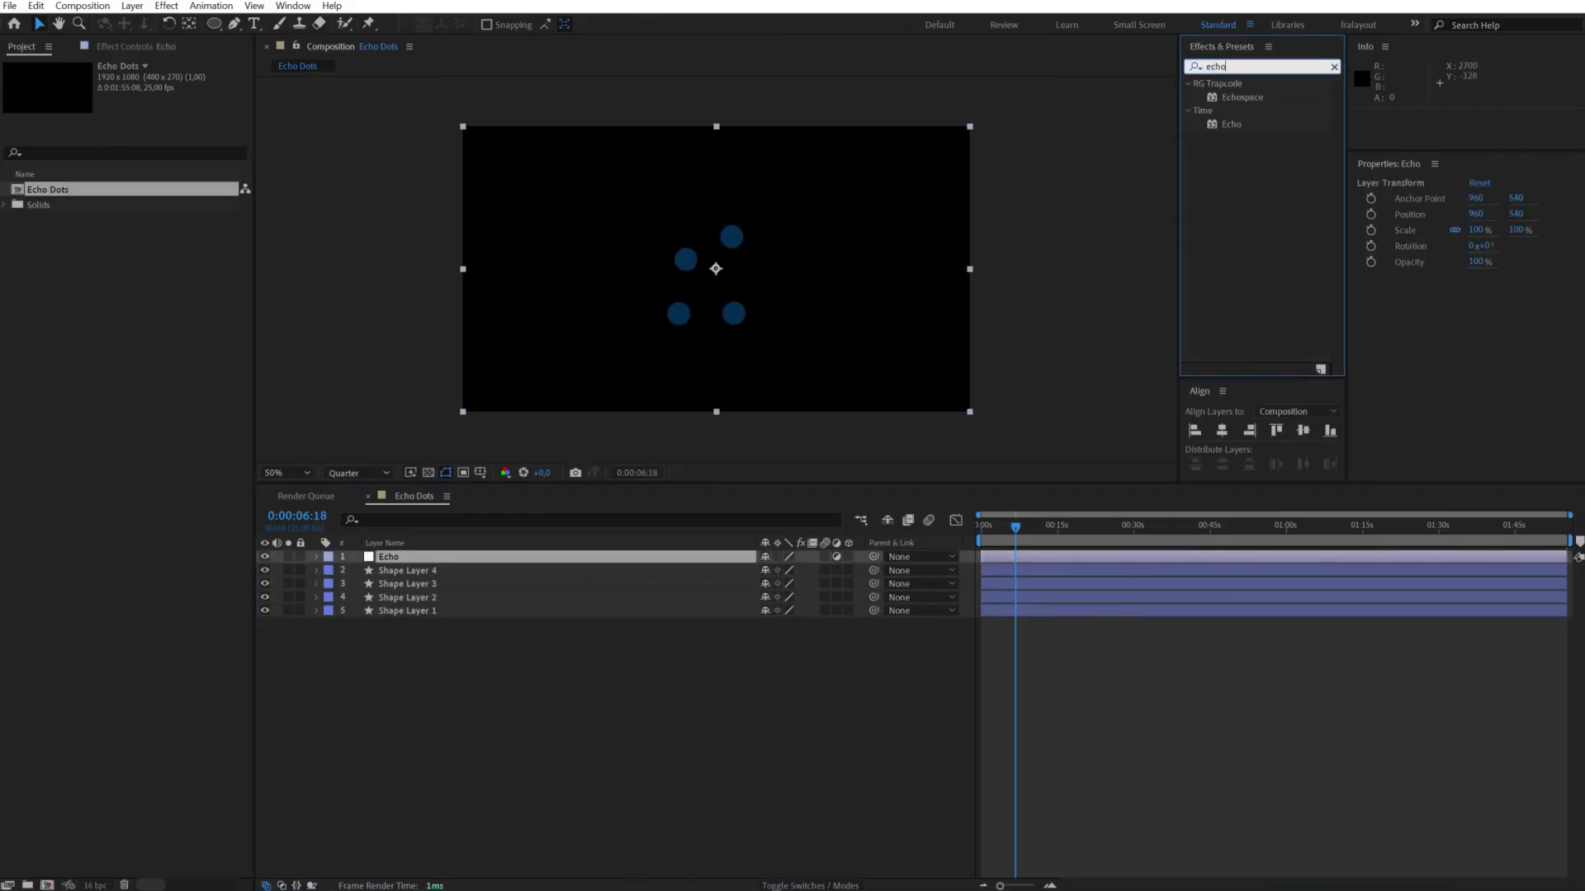
{"action": "left_click_drag", "start_coordinate": [1236, 126], "coordinate": [406, 561]}
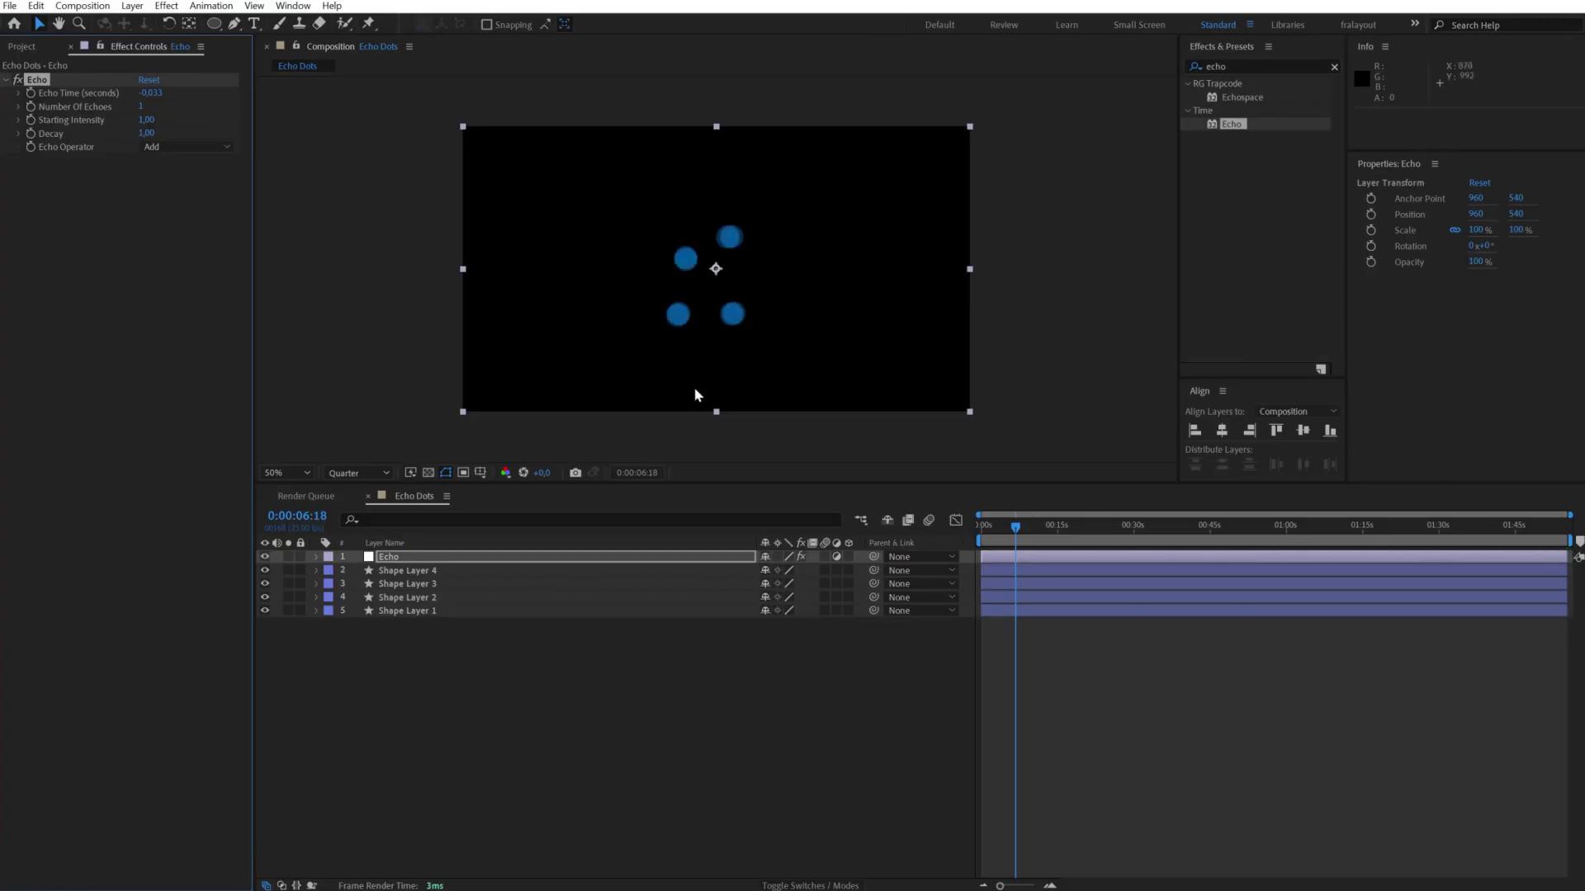
{"action": "key", "text": "space"}
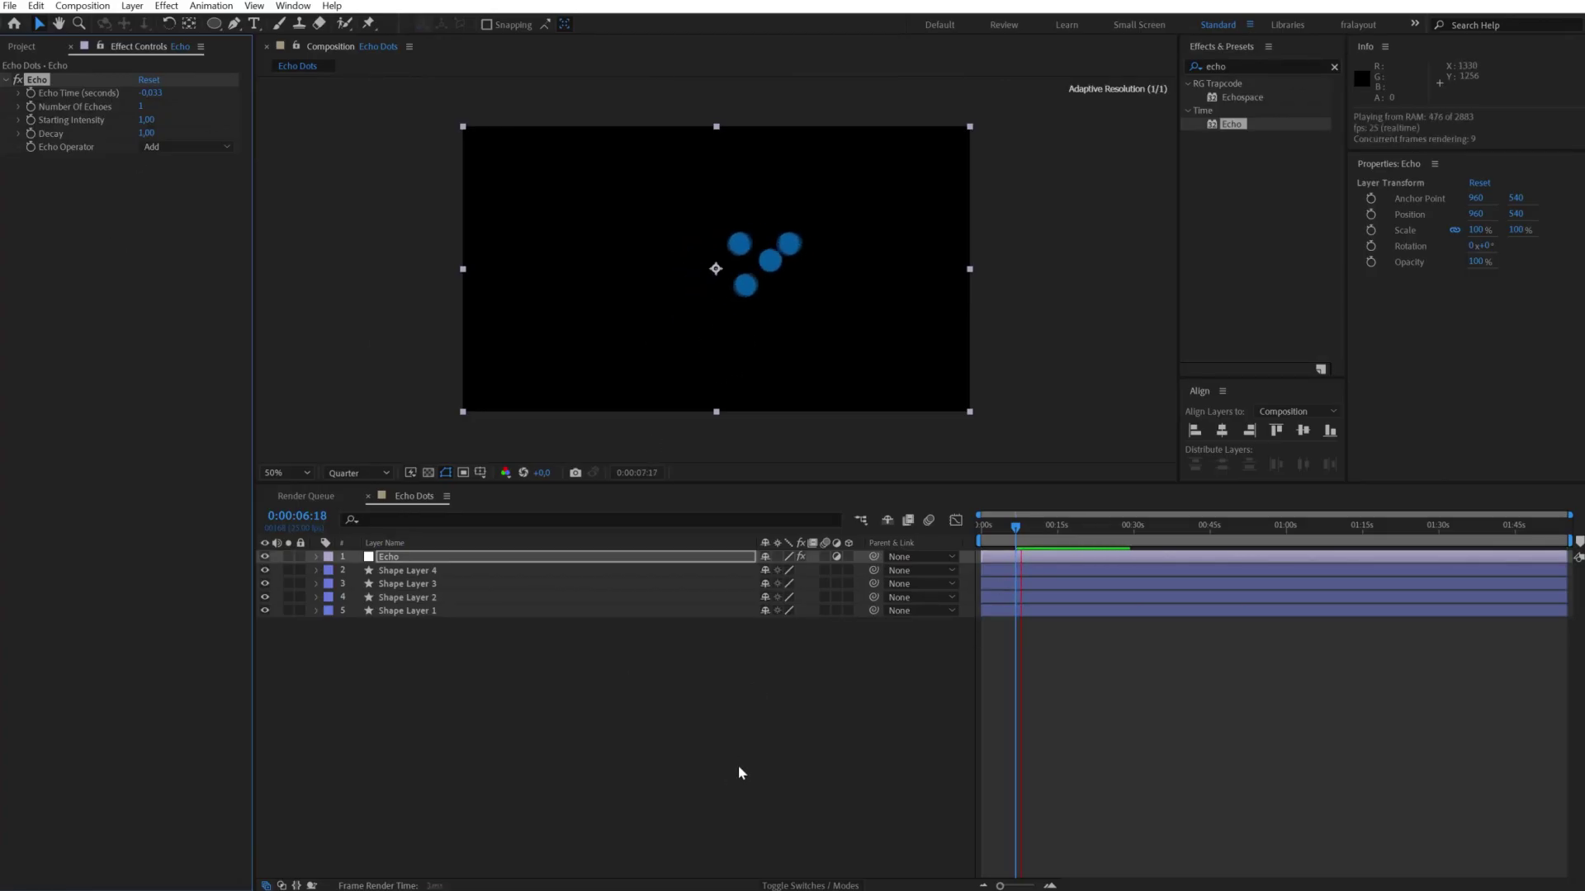
{"action": "left_click", "coordinate": [467, 734]}
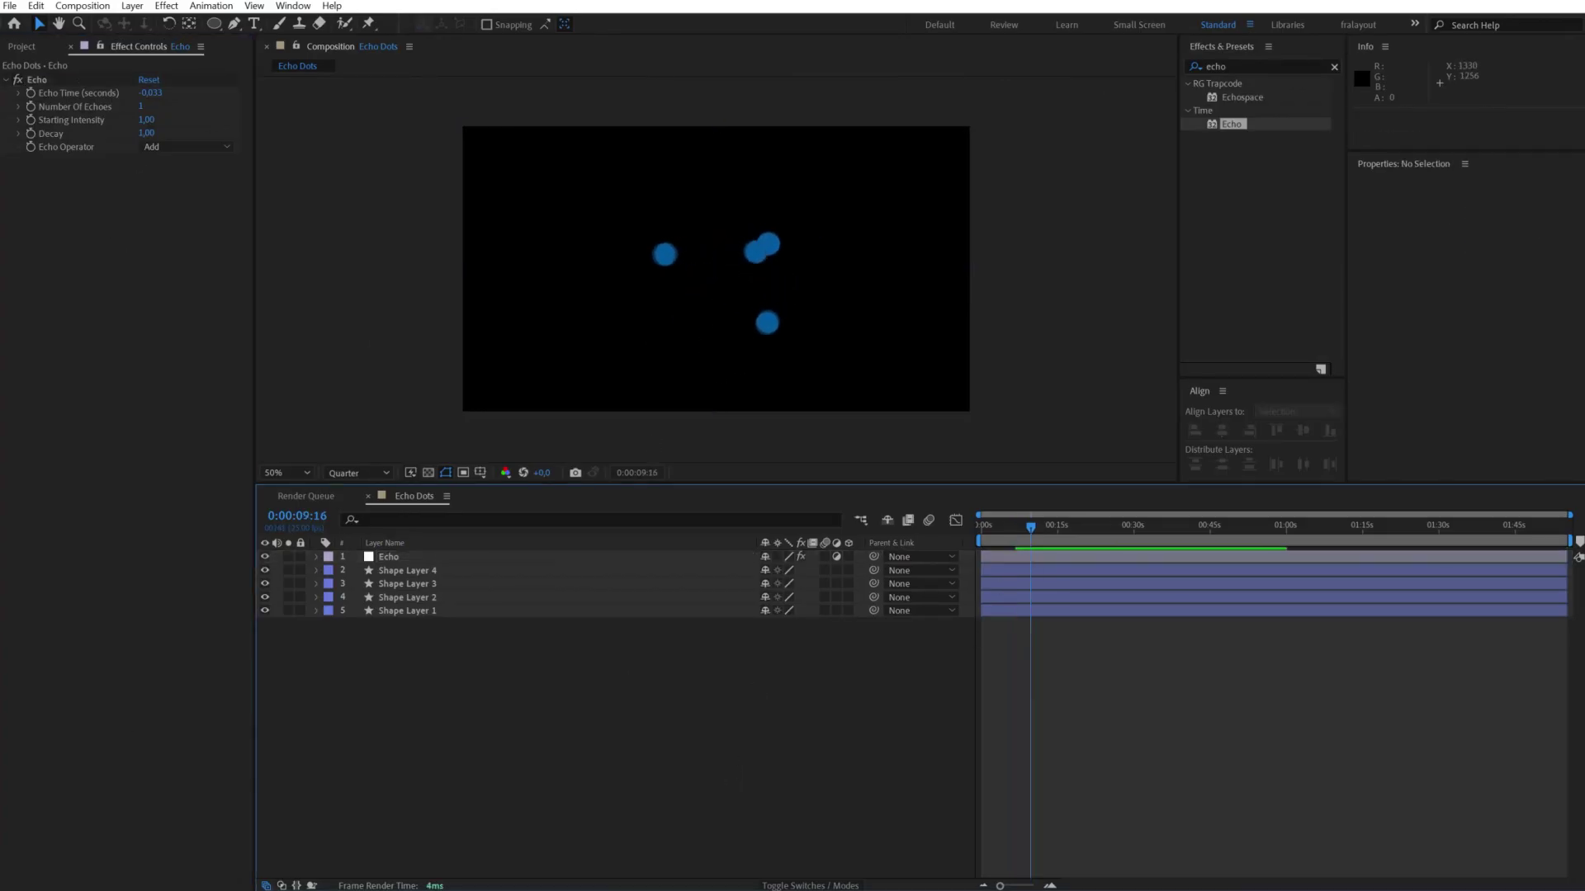
- Try the Echo effect with 22 echoes and the Maximum operator in a preview, and reset its settings
{"action": "left_click_drag", "start_coordinate": [142, 107], "coordinate": [158, 107]}
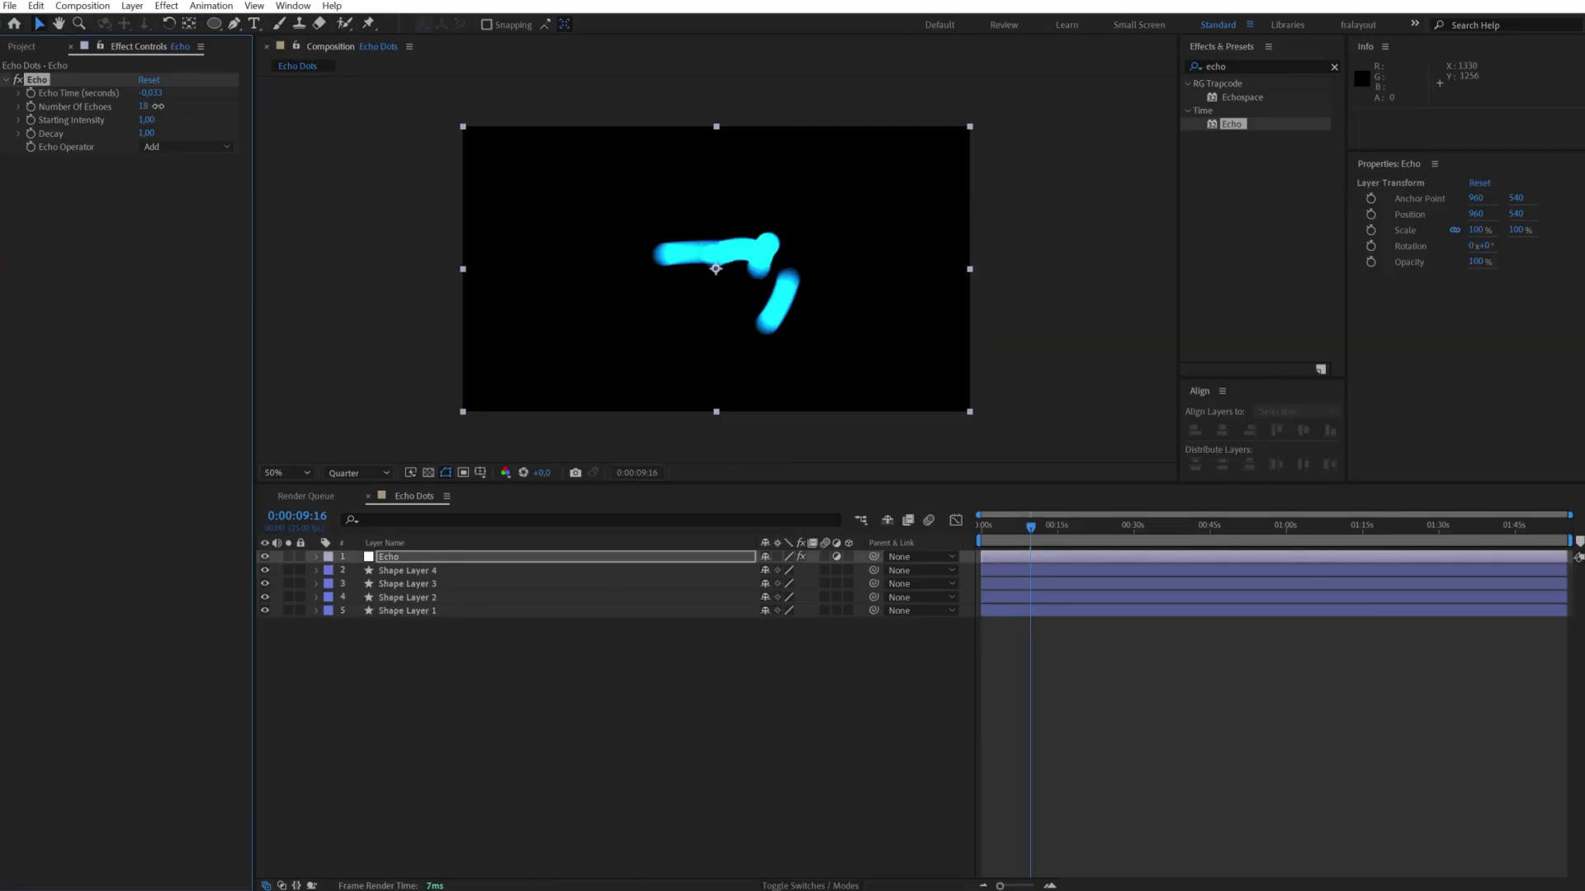
{"action": "left_click", "coordinate": [172, 149]}
{"action": "left_click", "coordinate": [195, 191]}
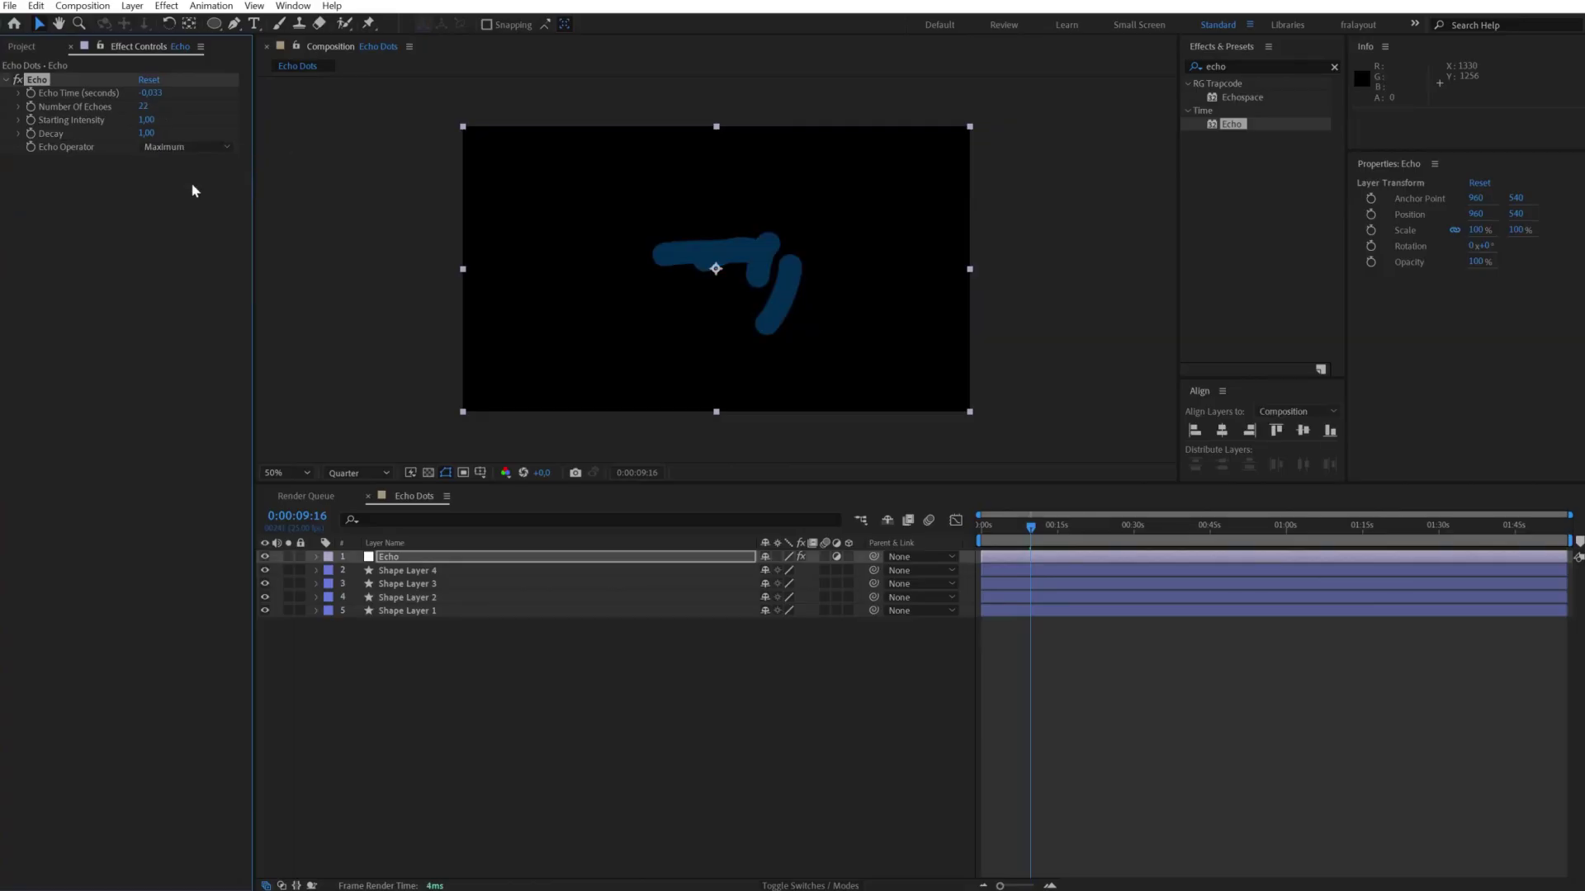
{"action": "key", "text": "space"}
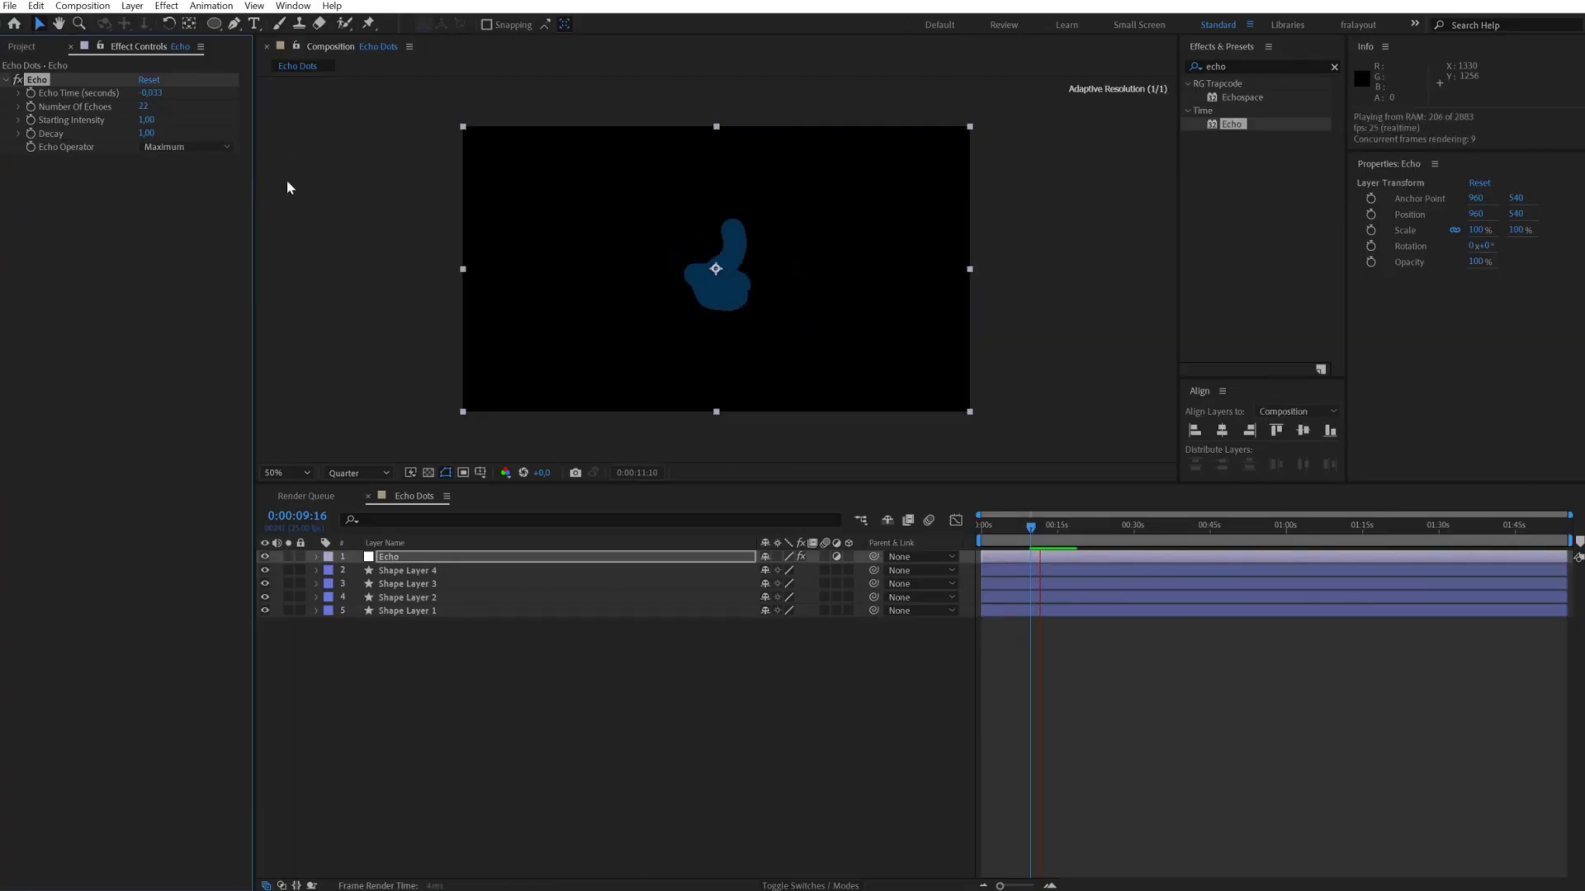
{"action": "mouse_move", "coordinate": [147, 133]}
{"action": "left_mouse_down"}
{"action": "mouse_move", "coordinate": [166, 135]}
{"action": "mouse_move", "coordinate": [145, 145]}
{"action": "left_mouse_up"}
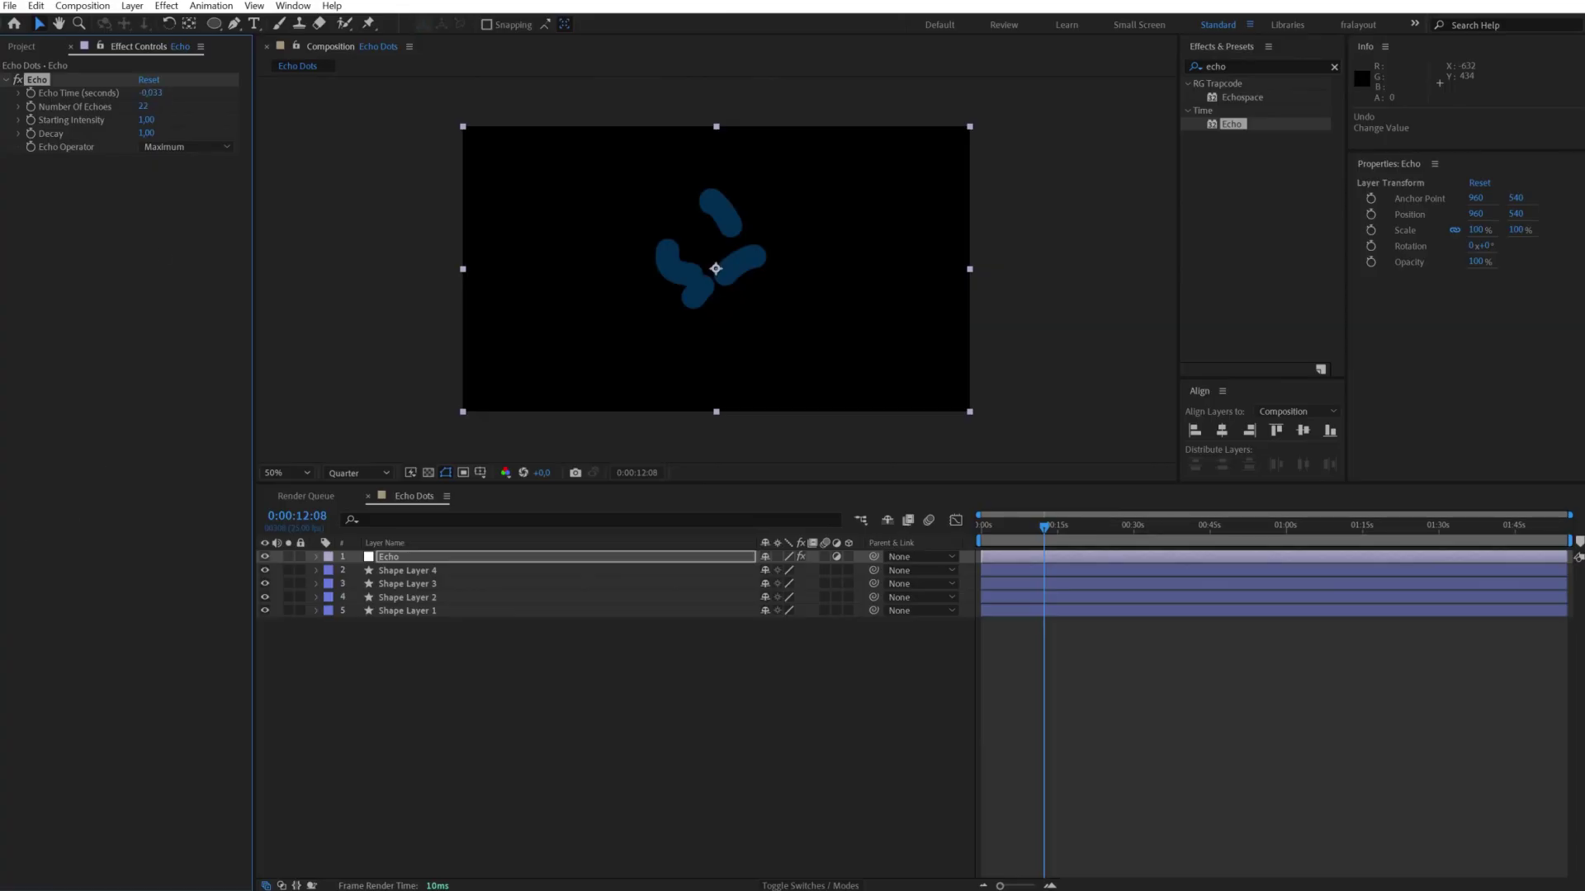
{"action": "left_click", "coordinate": [156, 79]}
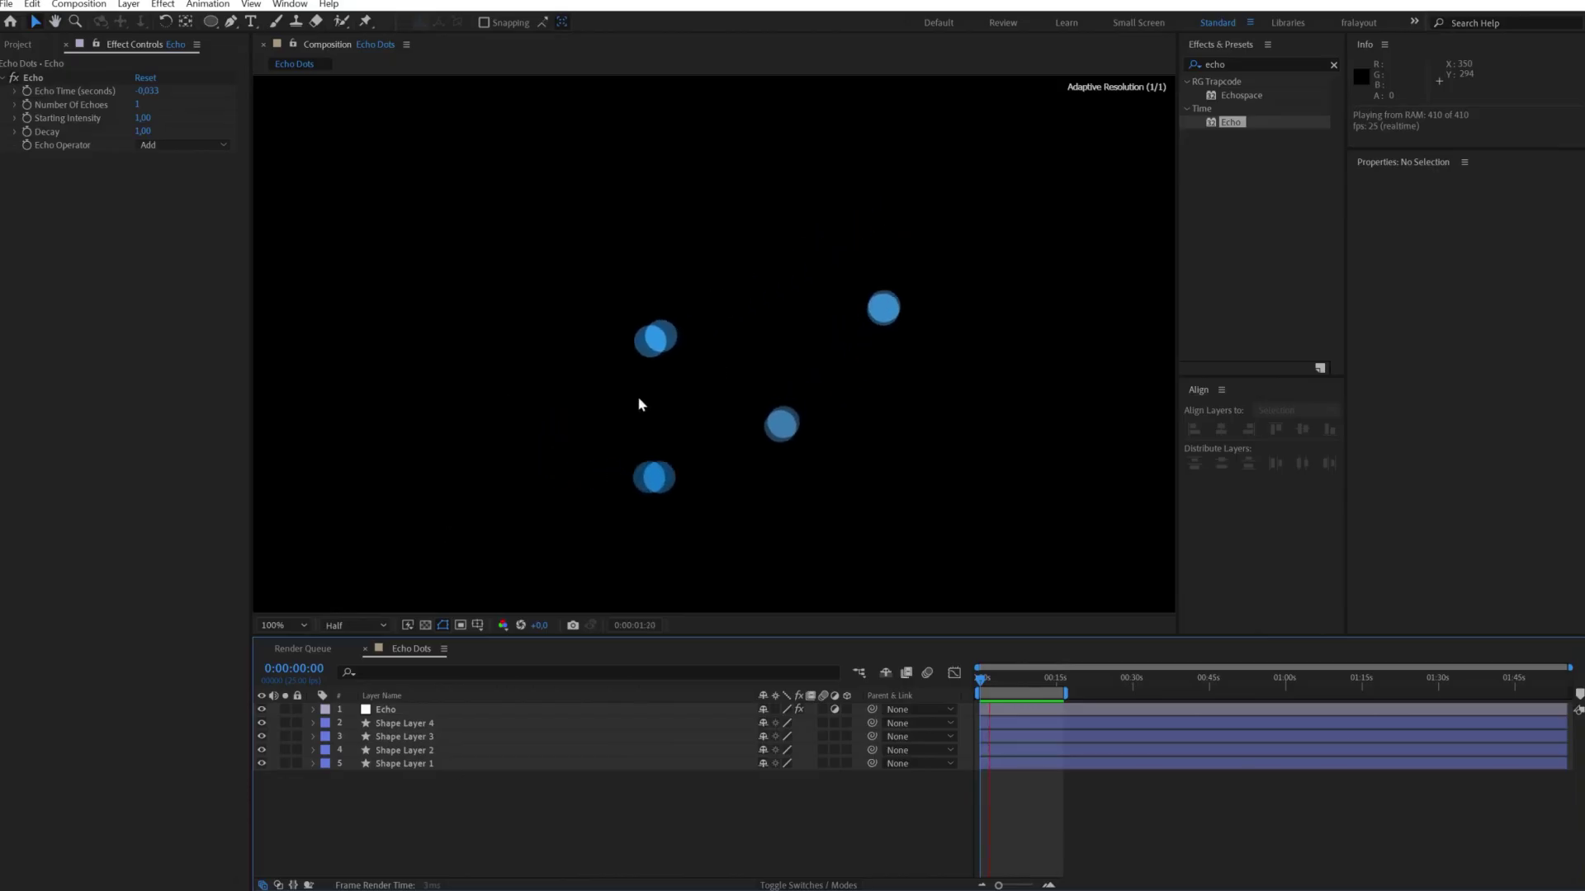
- Set the Number Of Echoes to 20 and the Echo Operator to Maximum
{"action": "left_click", "coordinate": [137, 106]}
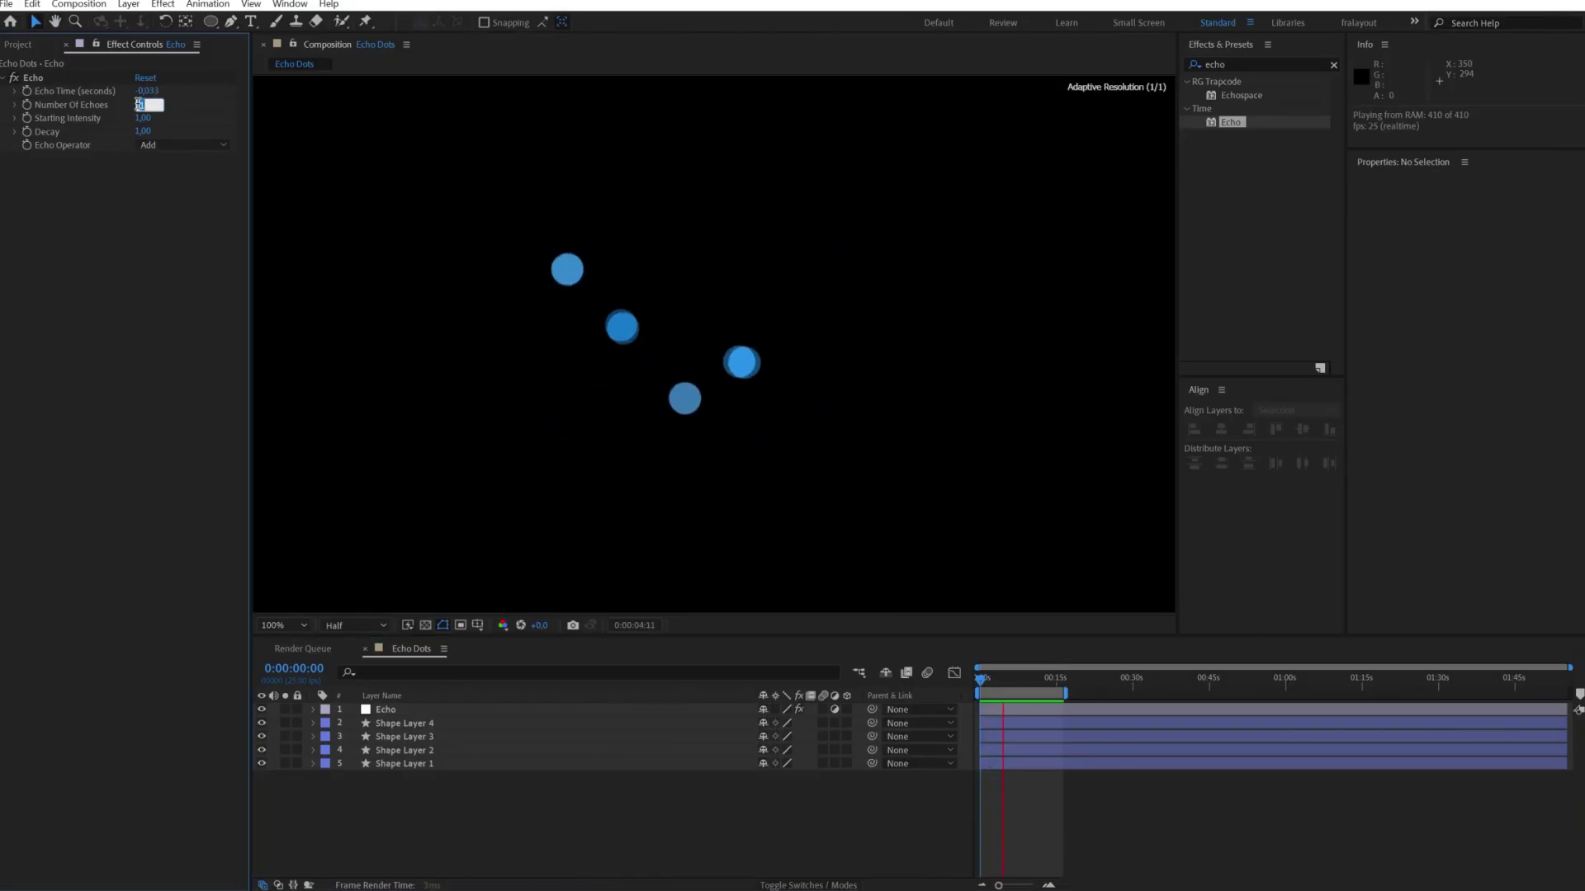
{"action": "type", "text": "20"}
{"action": "key", "text": "Return"}
{"action": "left_click", "coordinate": [177, 144]}
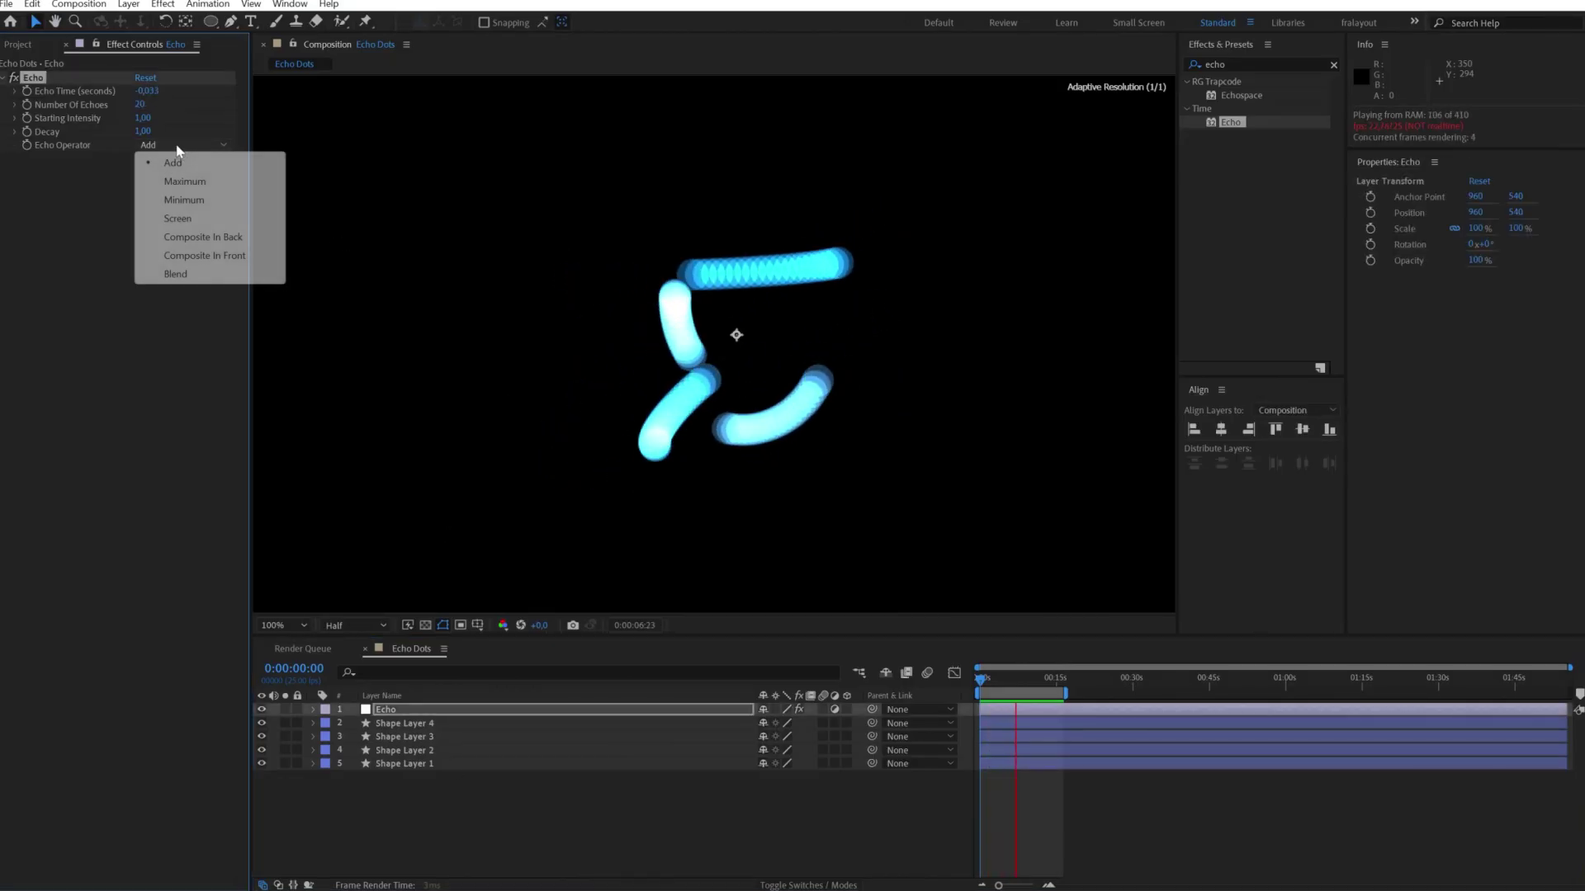
{"action": "left_click", "coordinate": [169, 170]}
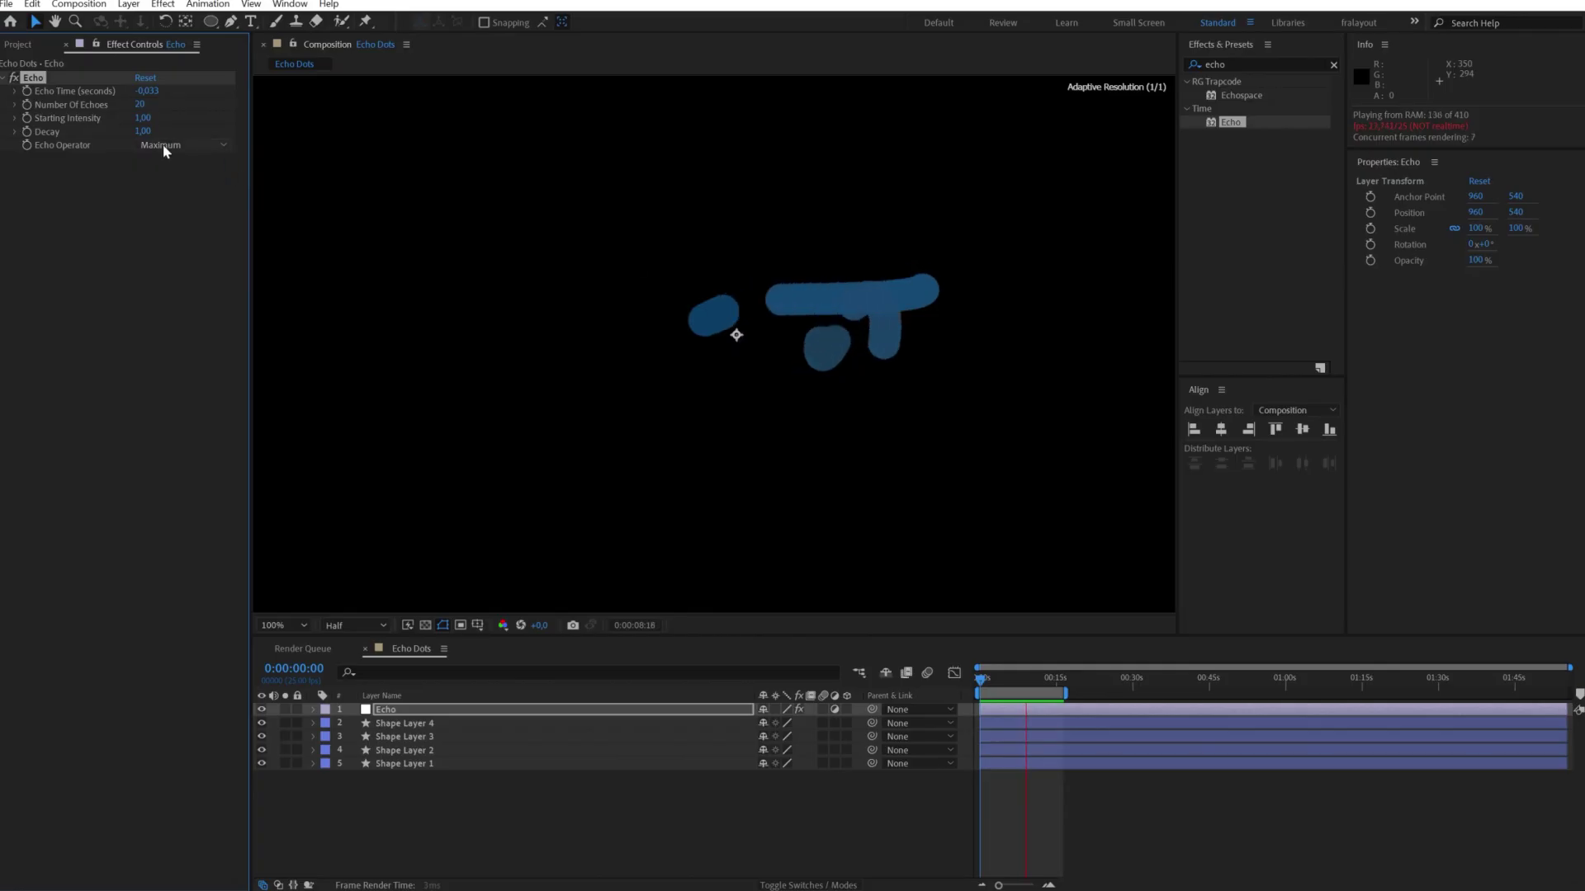
- Lower the Decay of the Echo effect to 0,80
{"action": "left_click_drag", "start_coordinate": [142, 131], "coordinate": [137, 131]}
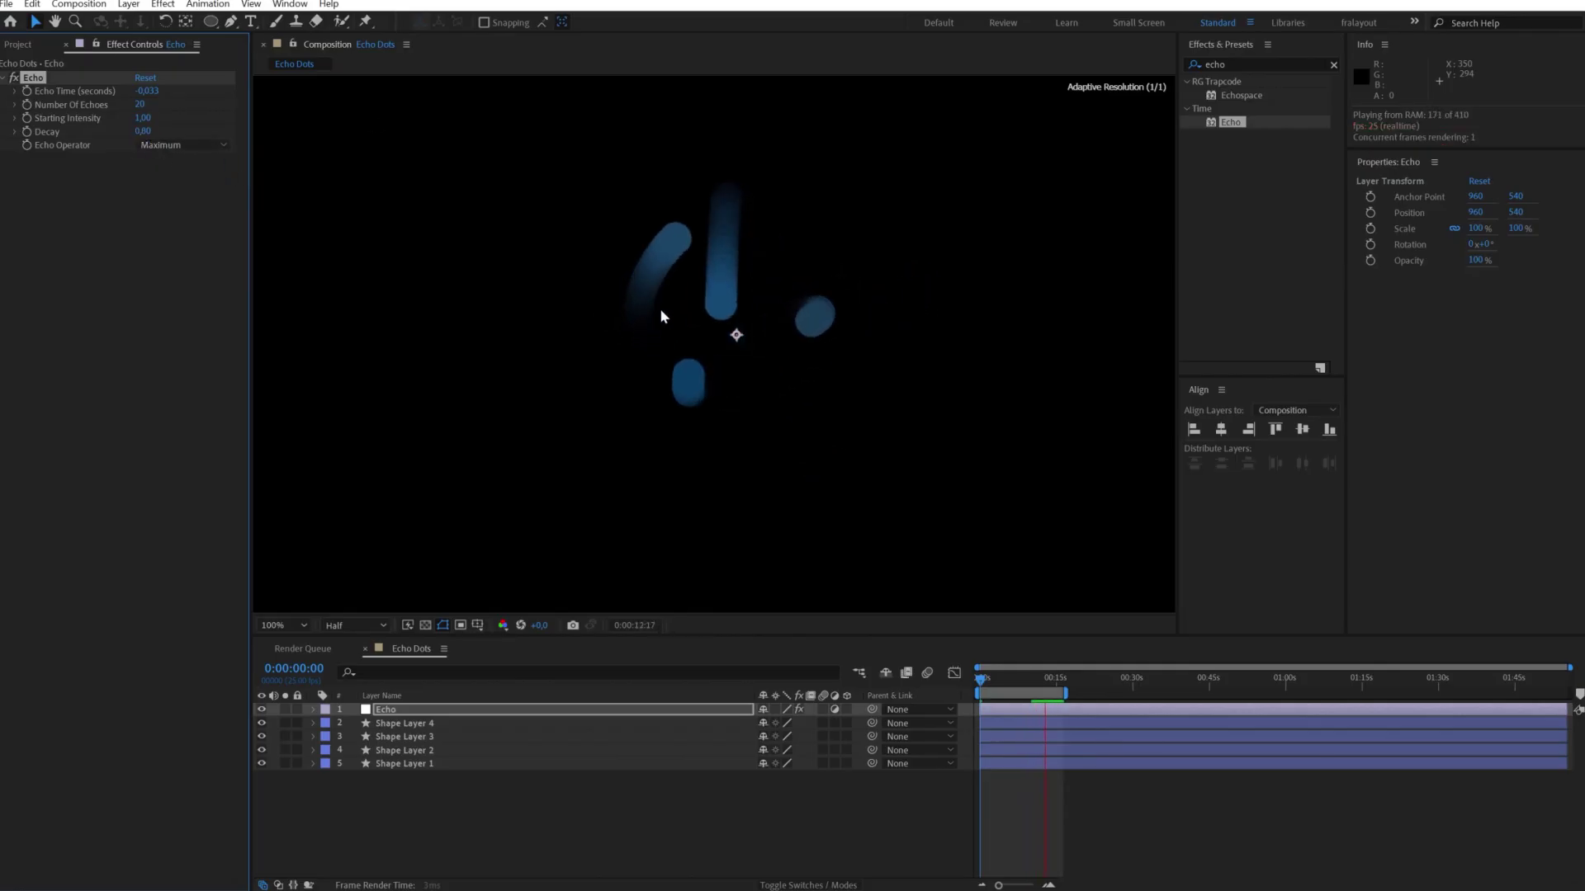
{"action": "left_click", "coordinate": [144, 132]}
{"action": "left_click", "coordinate": [151, 208]}
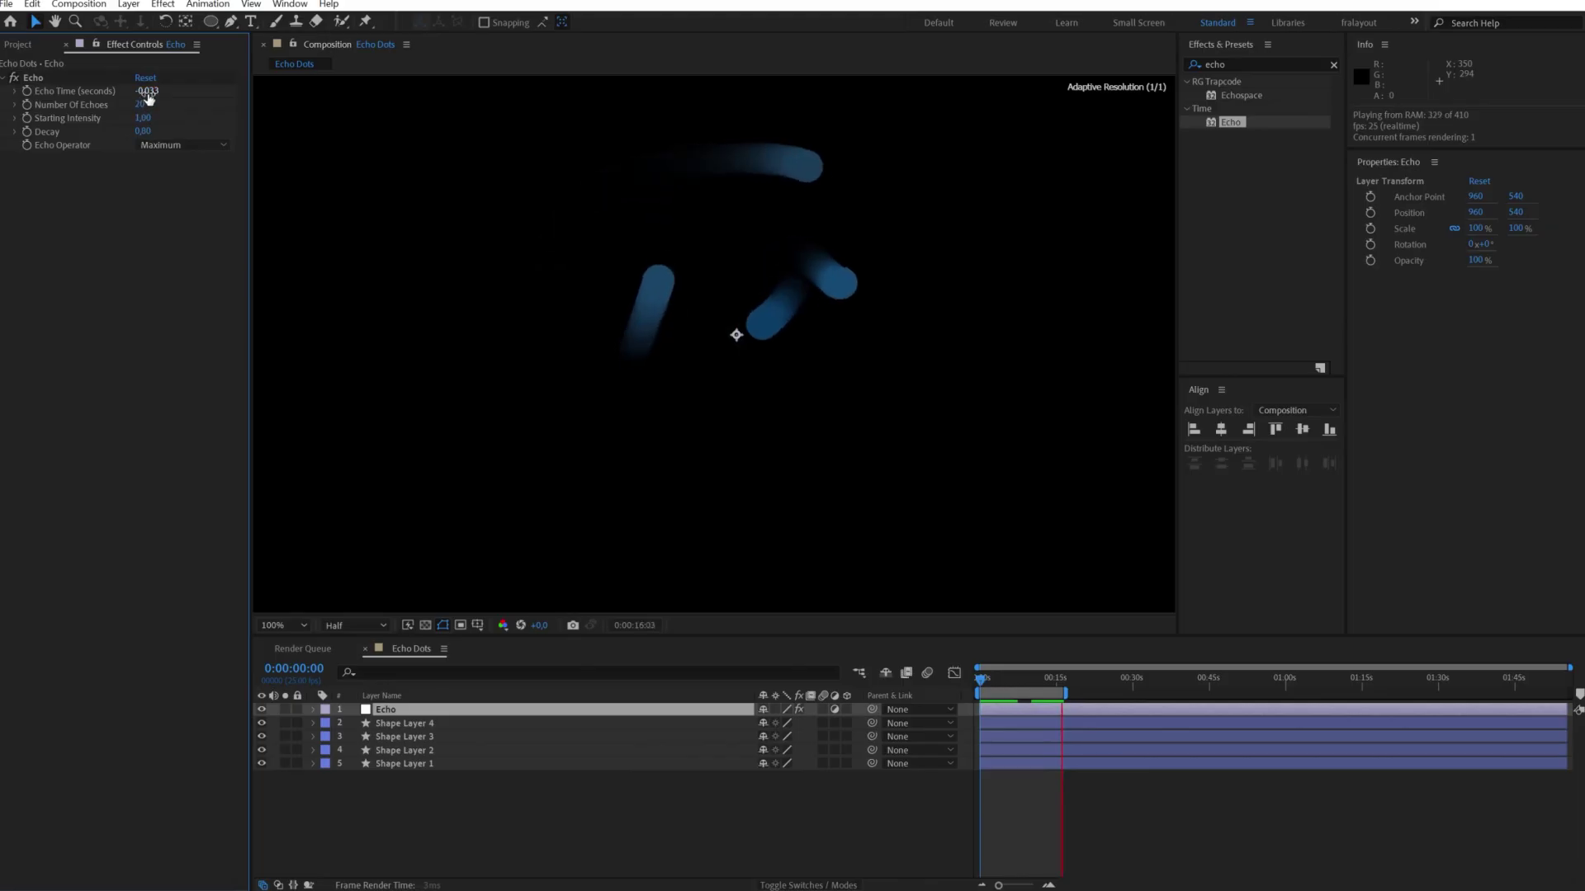
- Set the Echo Time to -0,02 seconds and the Number Of Echoes to 40
{"action": "left_click", "coordinate": [148, 92]}
{"action": "left_click_drag", "start_coordinate": [155, 92], "coordinate": [196, 100]}
{"action": "type", "text": "-0,02"}
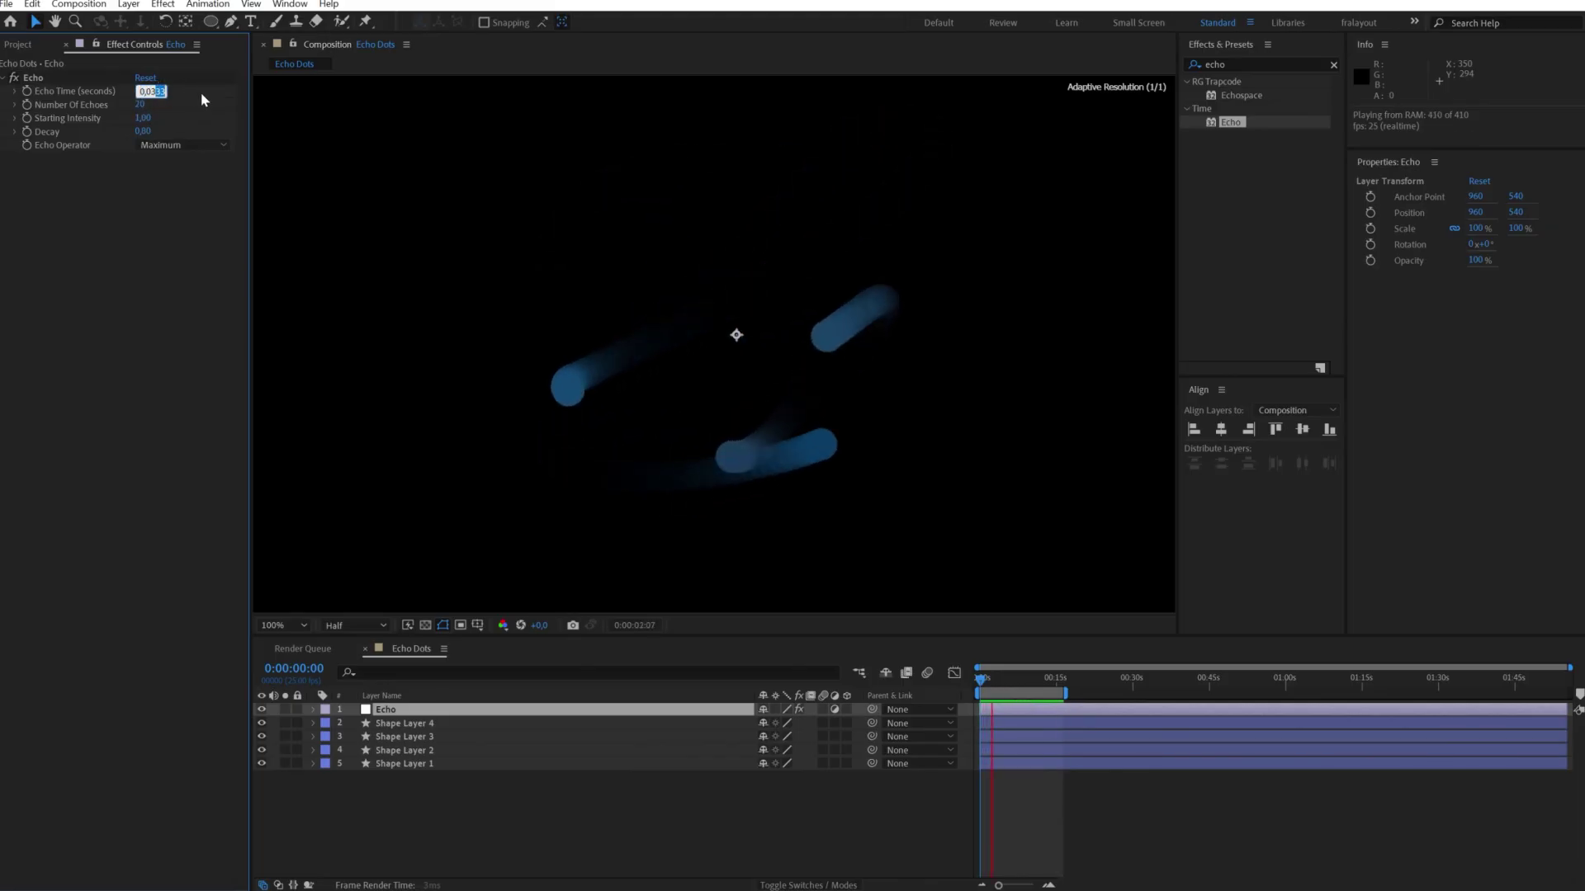
{"action": "key", "text": "Return"}
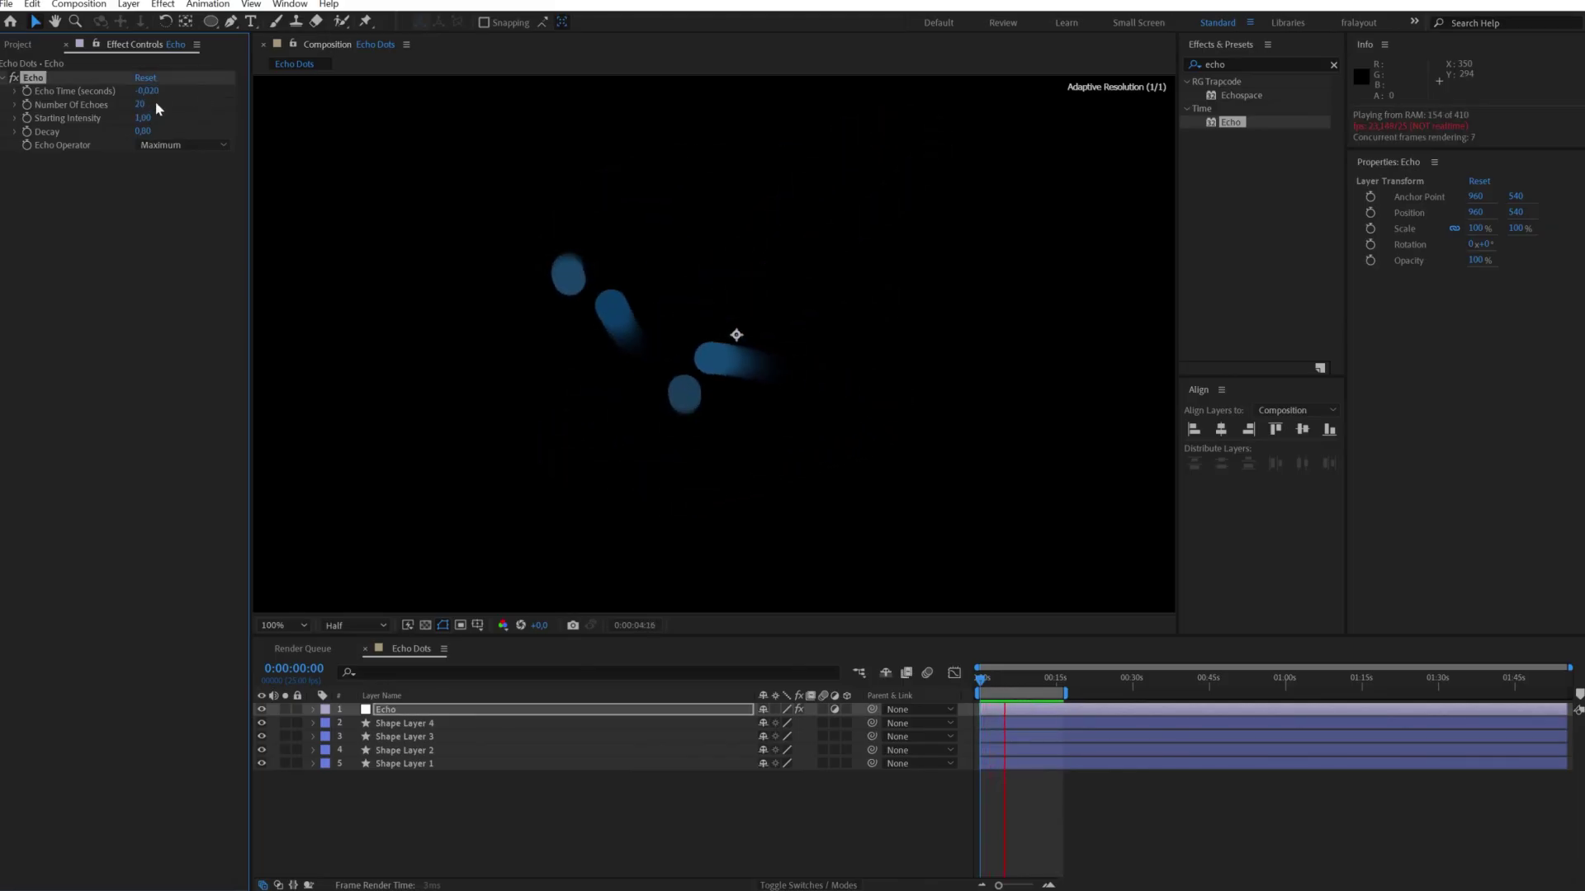
{"action": "type", "text": "40"}
{"action": "key", "text": "Return"}
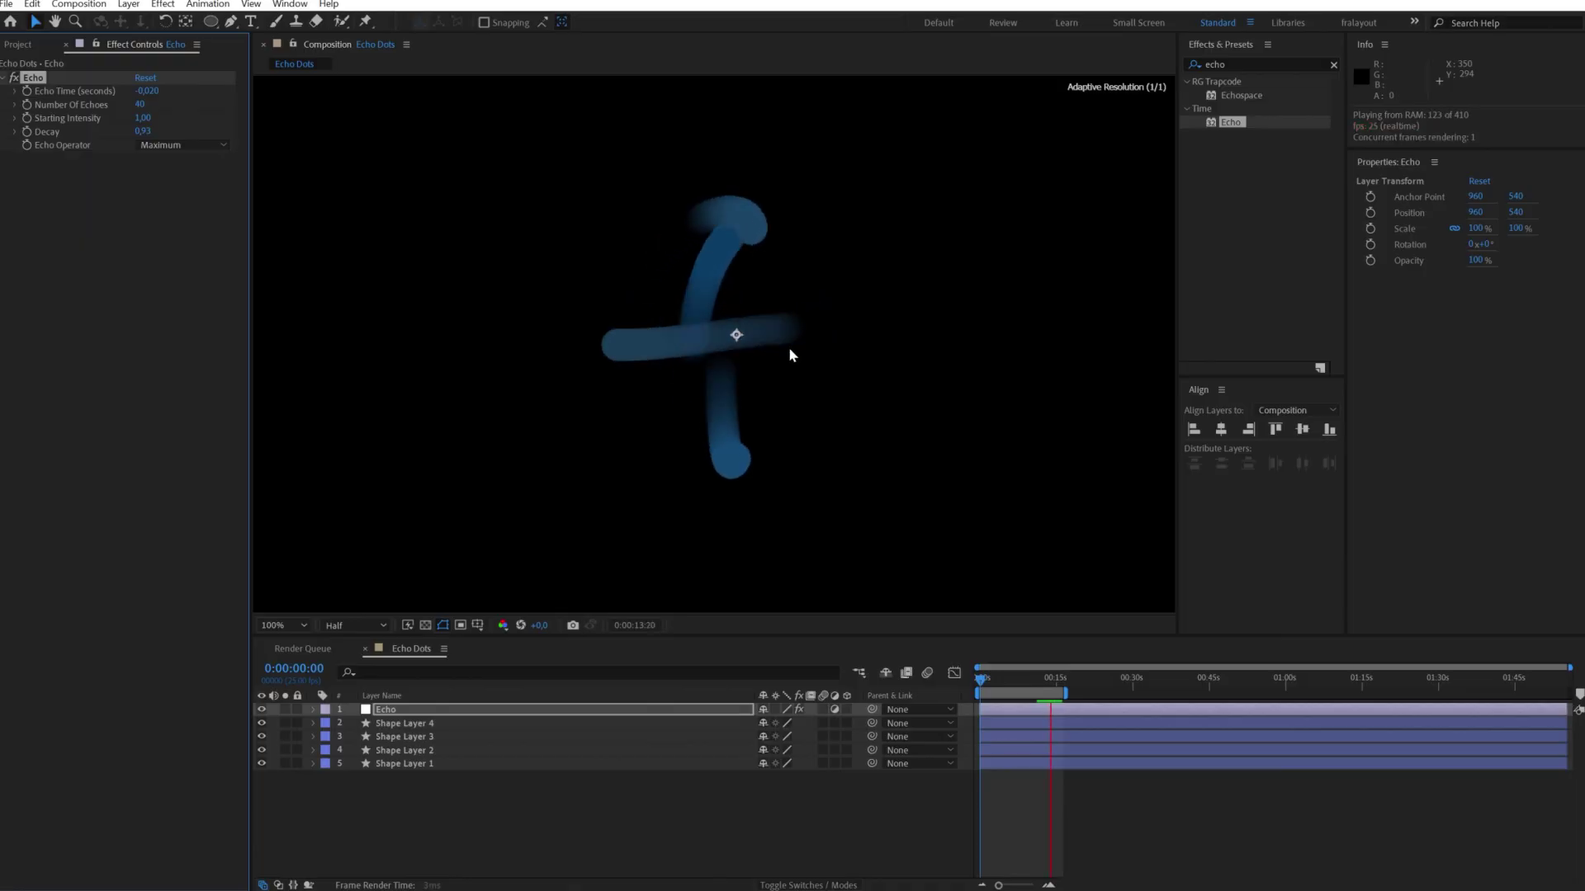
- Set the Decay of the Echo effect to 0,95 and check the trails in the running preview
{"action": "left_click", "coordinate": [145, 131]}
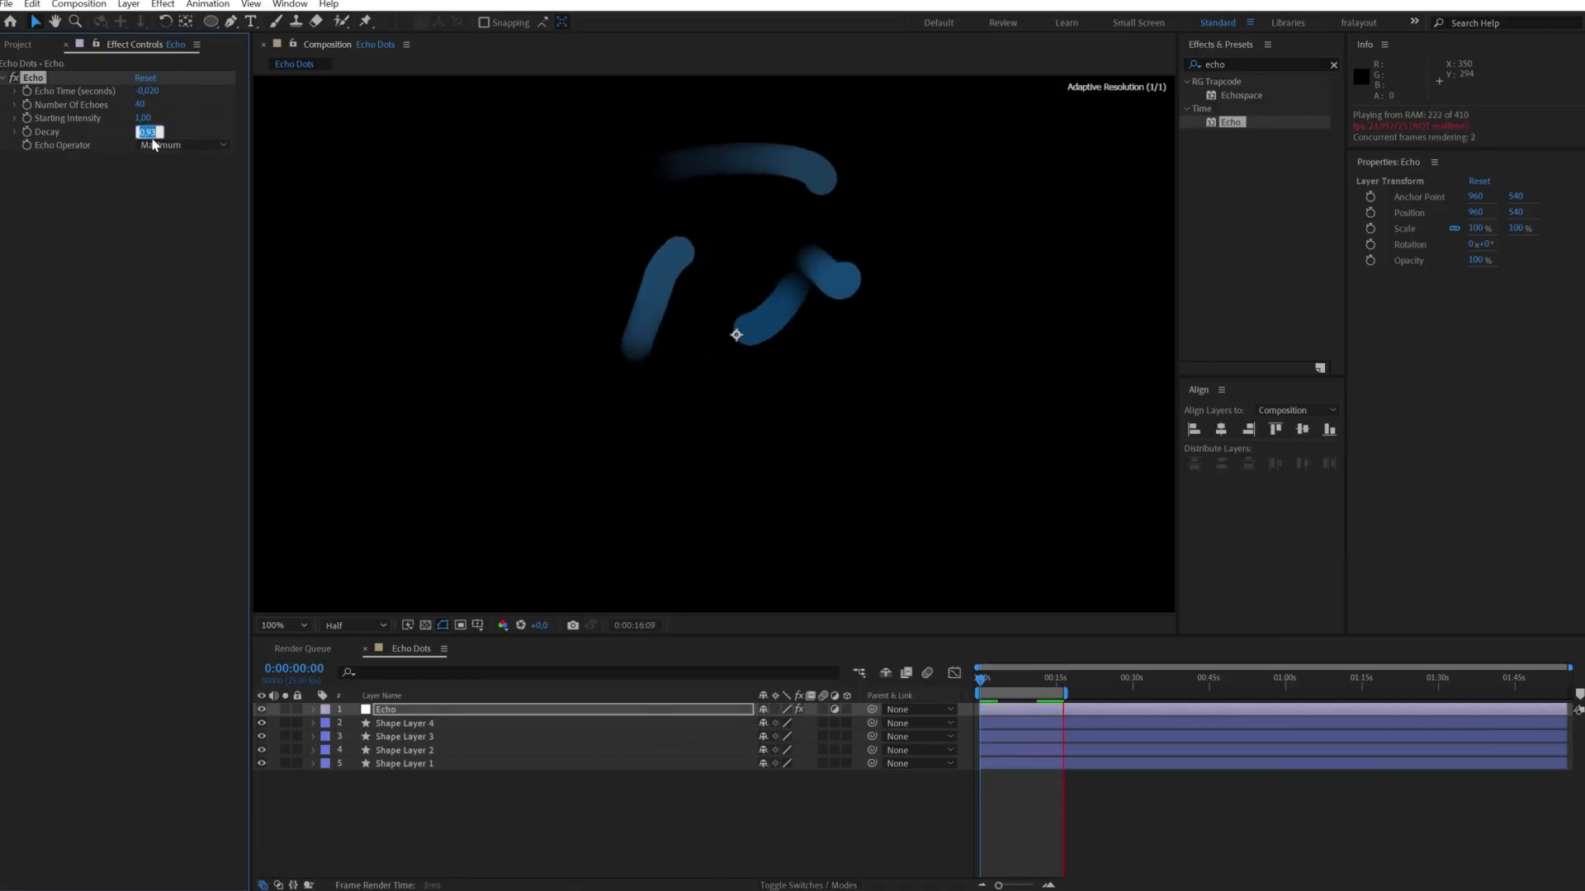
{"action": "type", "text": "0,95"}
{"action": "key", "text": "Return"}
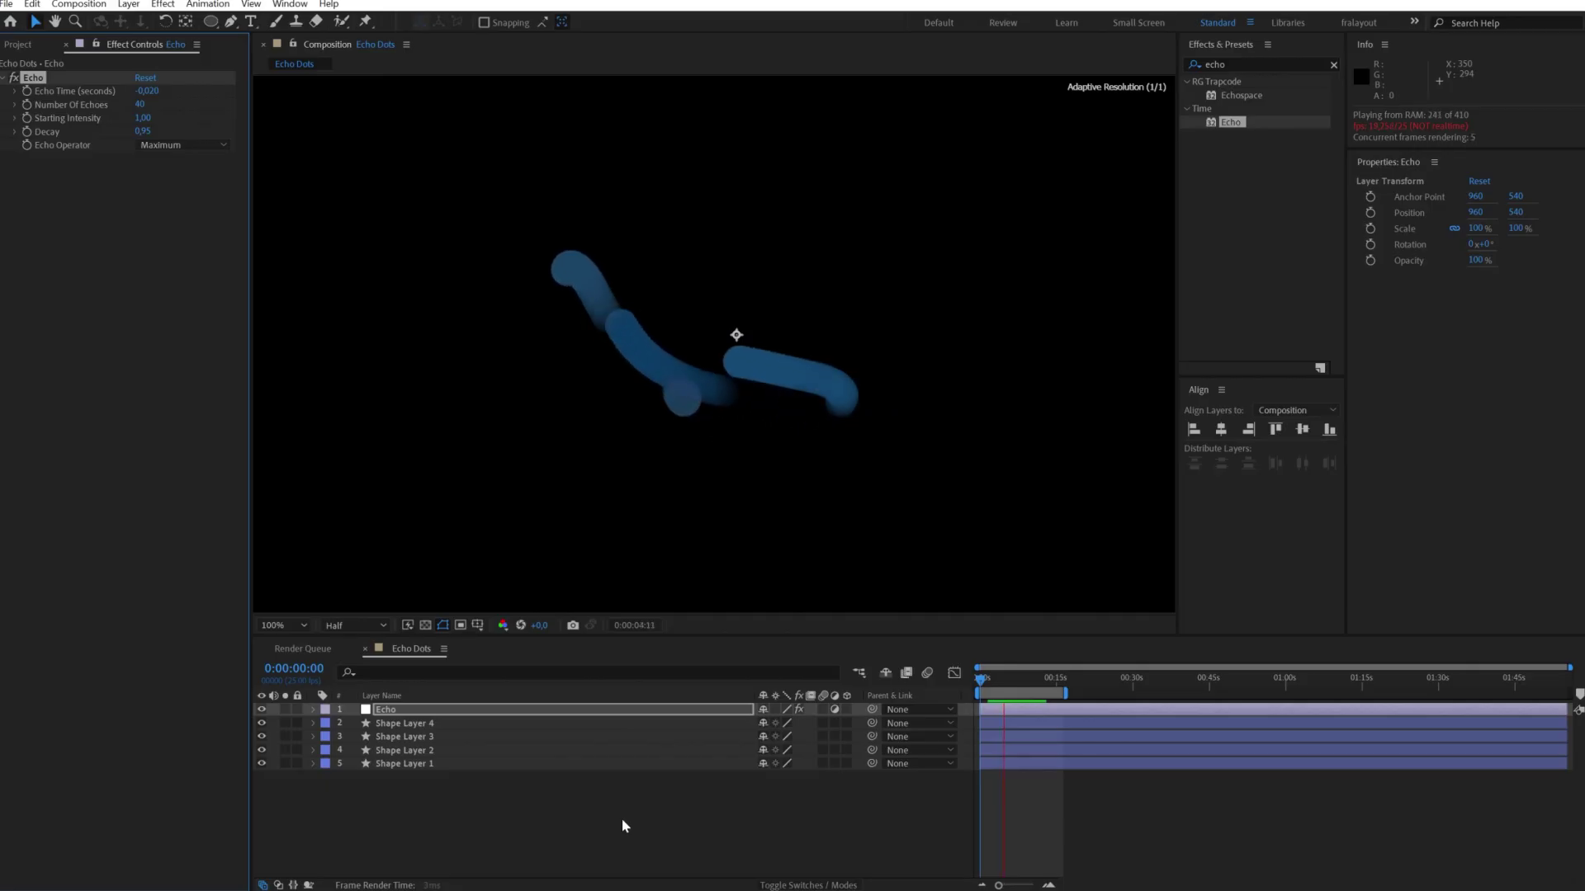
{"action": "left_click", "coordinate": [589, 820]}
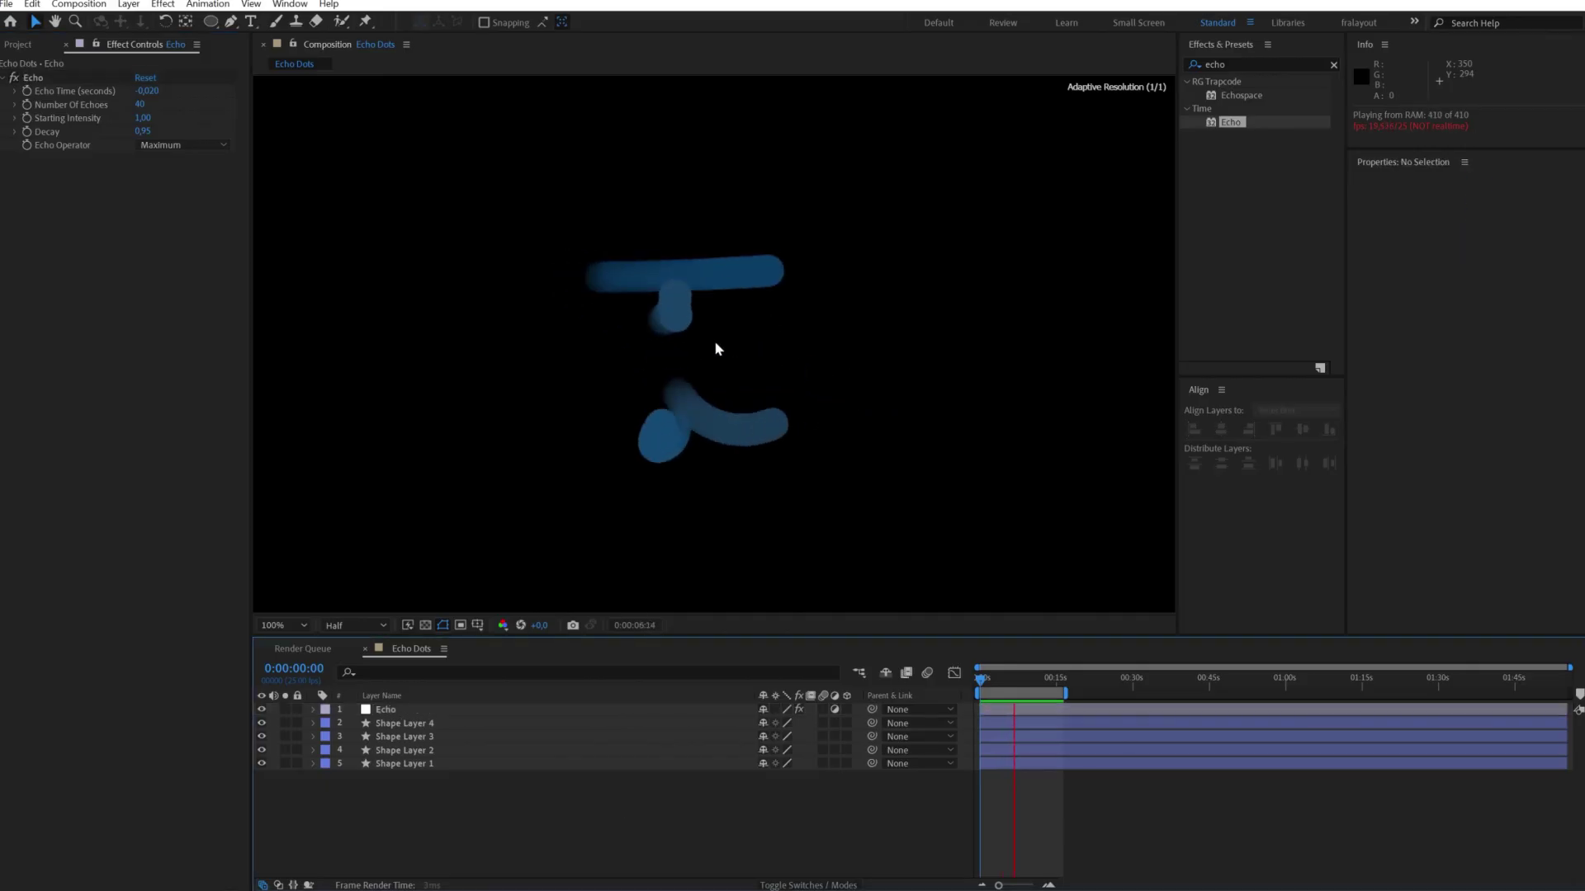
- Create a null object named PSR and place it between the Echo layer and the four shape layers
{"action": "right_click", "coordinate": [376, 807]}
{"action": "left_click", "coordinate": [419, 849]}
{"action": "right_click", "coordinate": [422, 824]}
{"action": "mouse_move", "coordinate": [495, 624]}
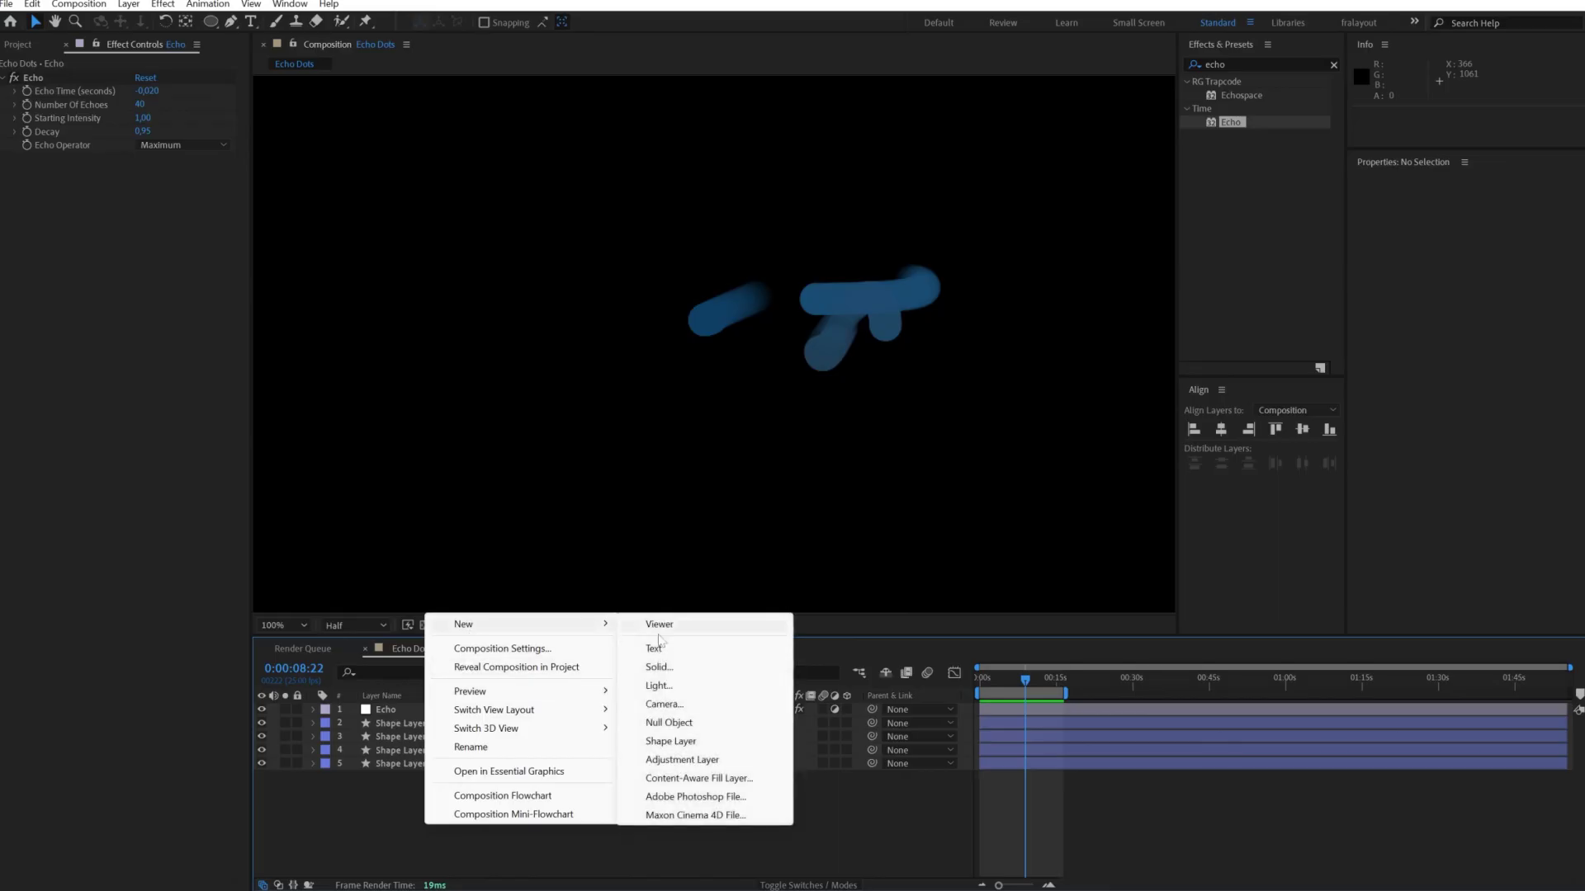
{"action": "left_click", "coordinate": [668, 722]}
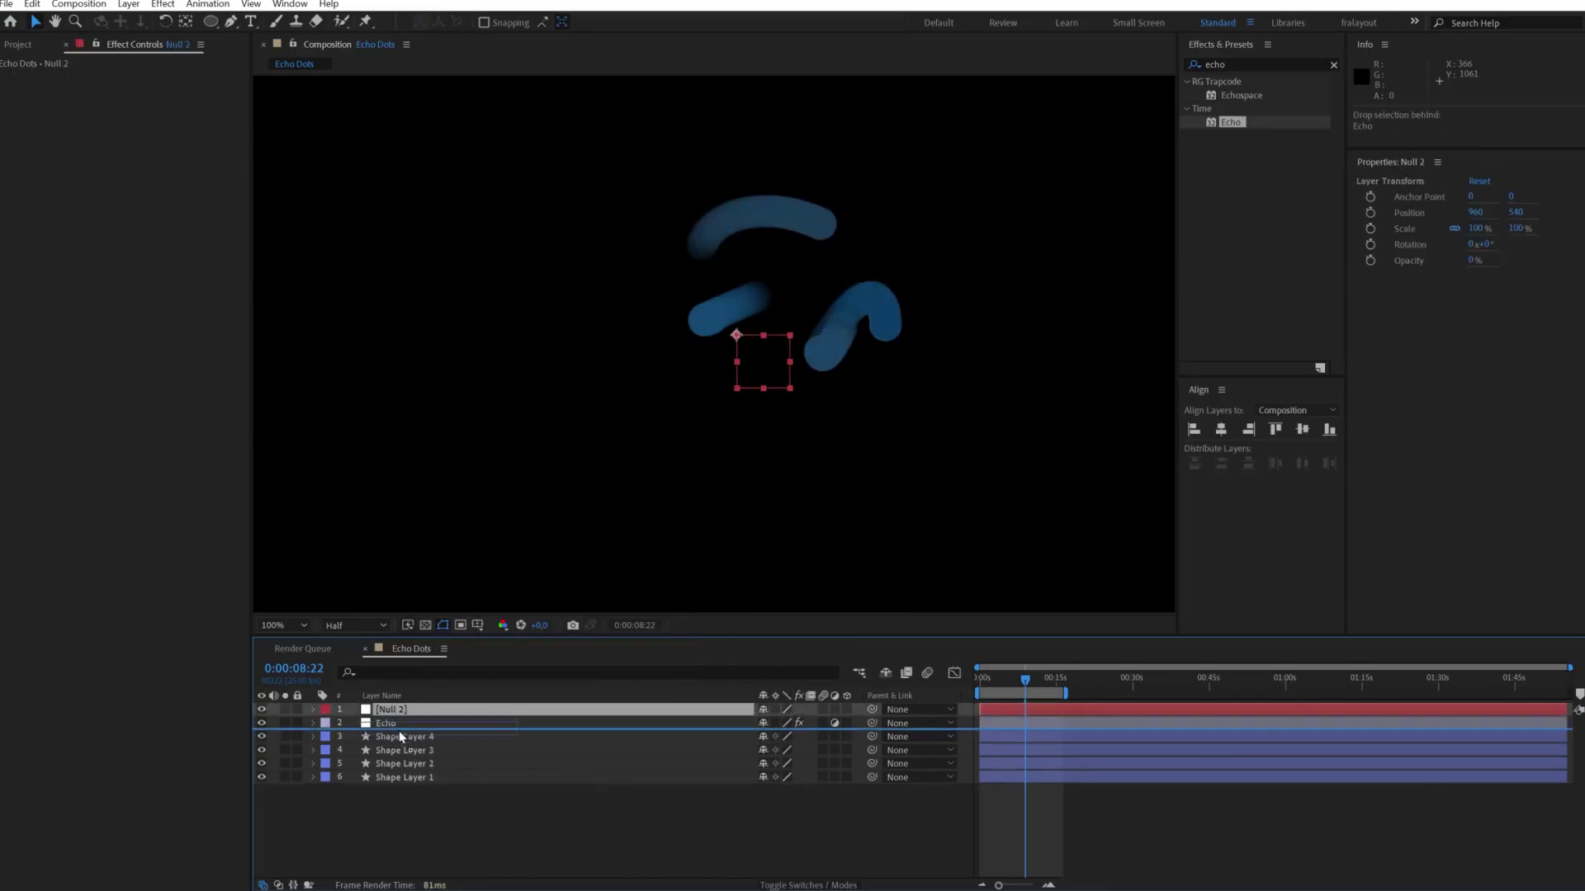
{"action": "left_click", "coordinate": [399, 737]}
{"action": "key", "text": "ctrl+Up"}
{"action": "key", "text": "Return"}
{"action": "type", "text": "PSR"}
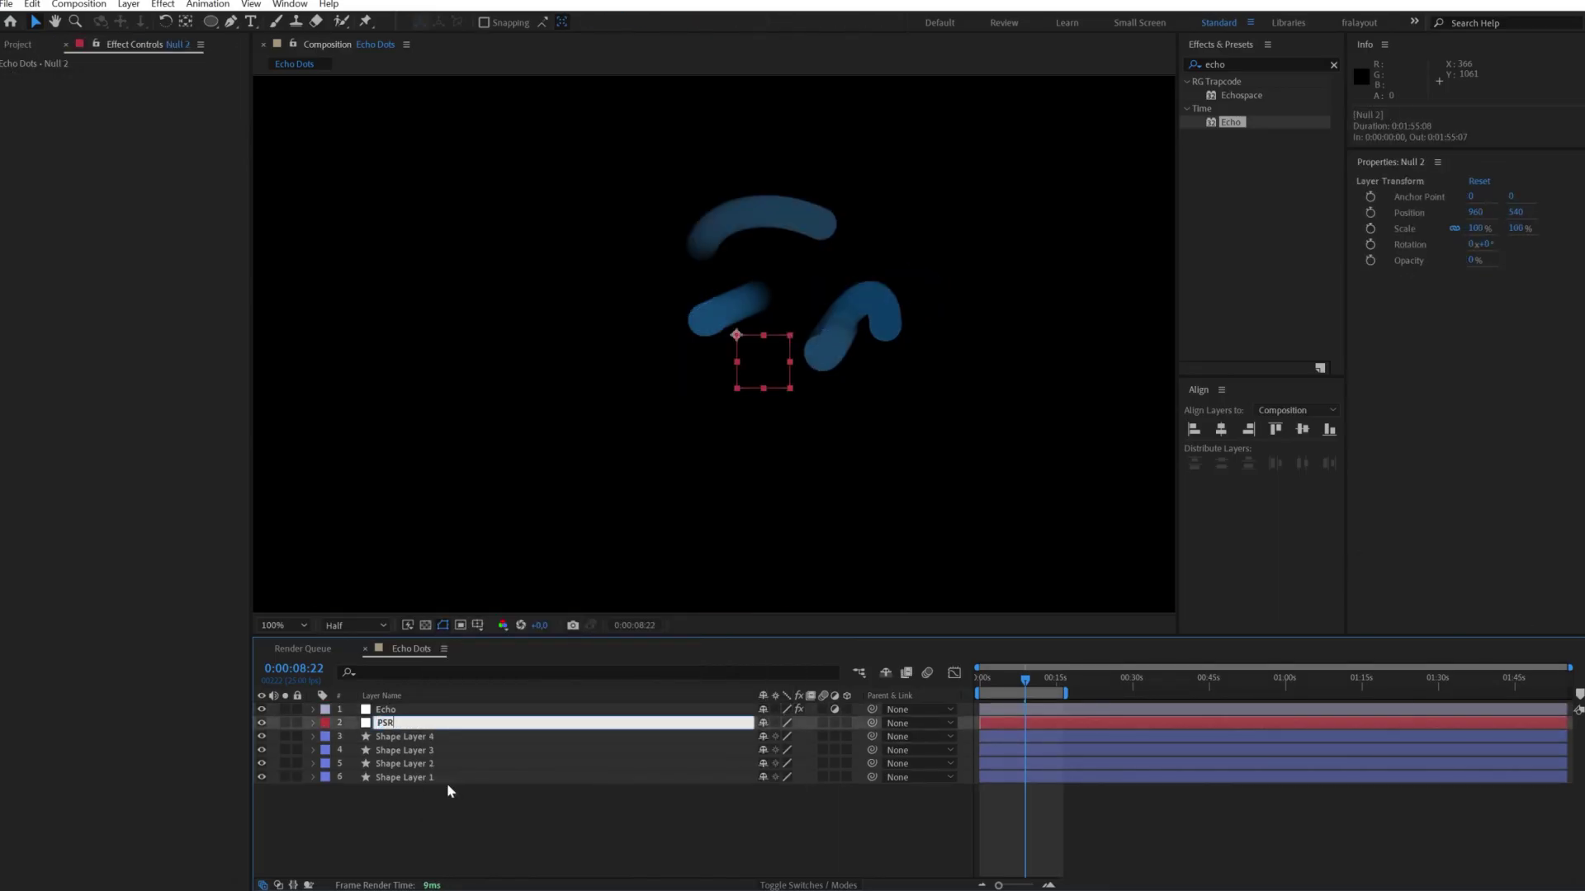
{"action": "key", "text": "Return"}
- Go to the start of the timeline and lock the Echo adjustment layer against accidental moves
{"action": "left_click_drag", "start_coordinate": [447, 784], "coordinate": [423, 745]}
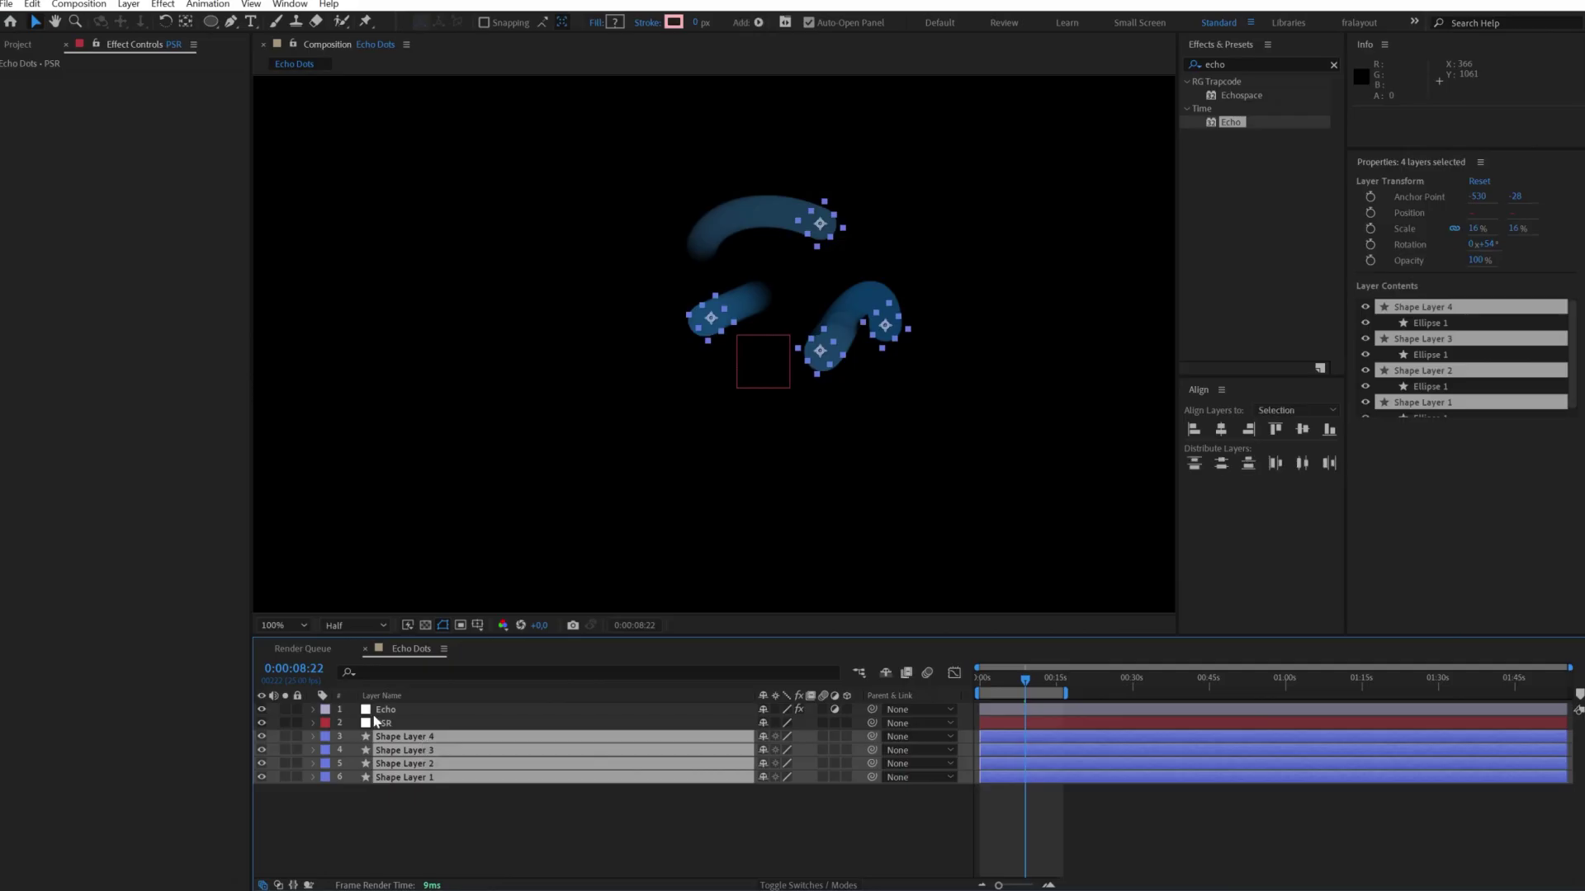
{"action": "left_click", "coordinate": [984, 682]}
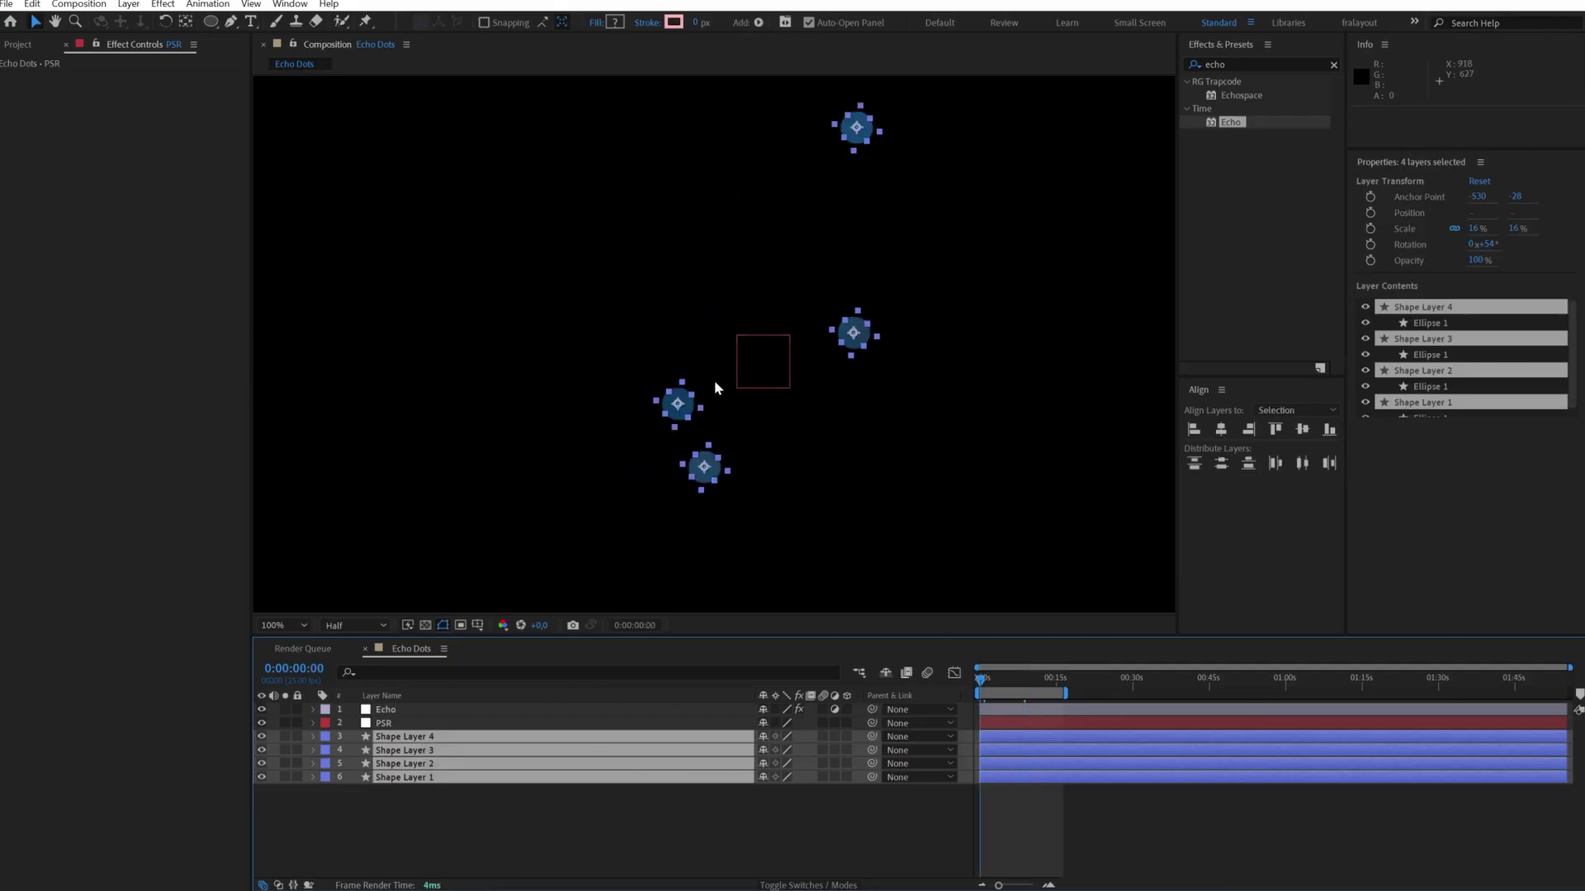
{"action": "left_click", "coordinate": [726, 844]}
{"action": "left_click", "coordinate": [775, 244]}
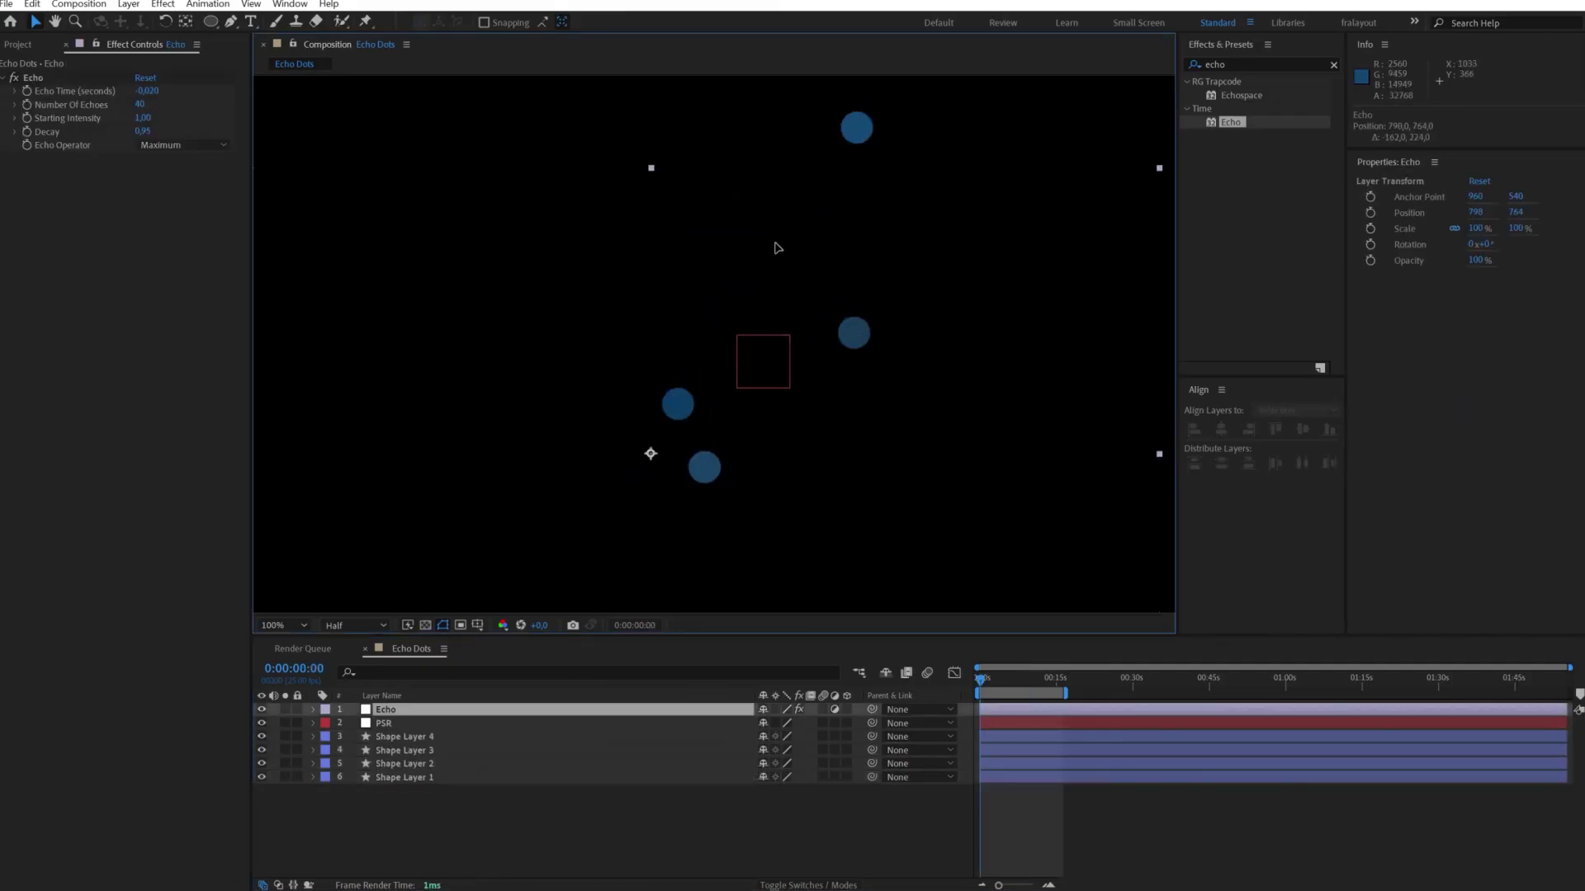
{"action": "left_click", "coordinate": [302, 711]}
{"action": "left_click", "coordinate": [298, 711]}
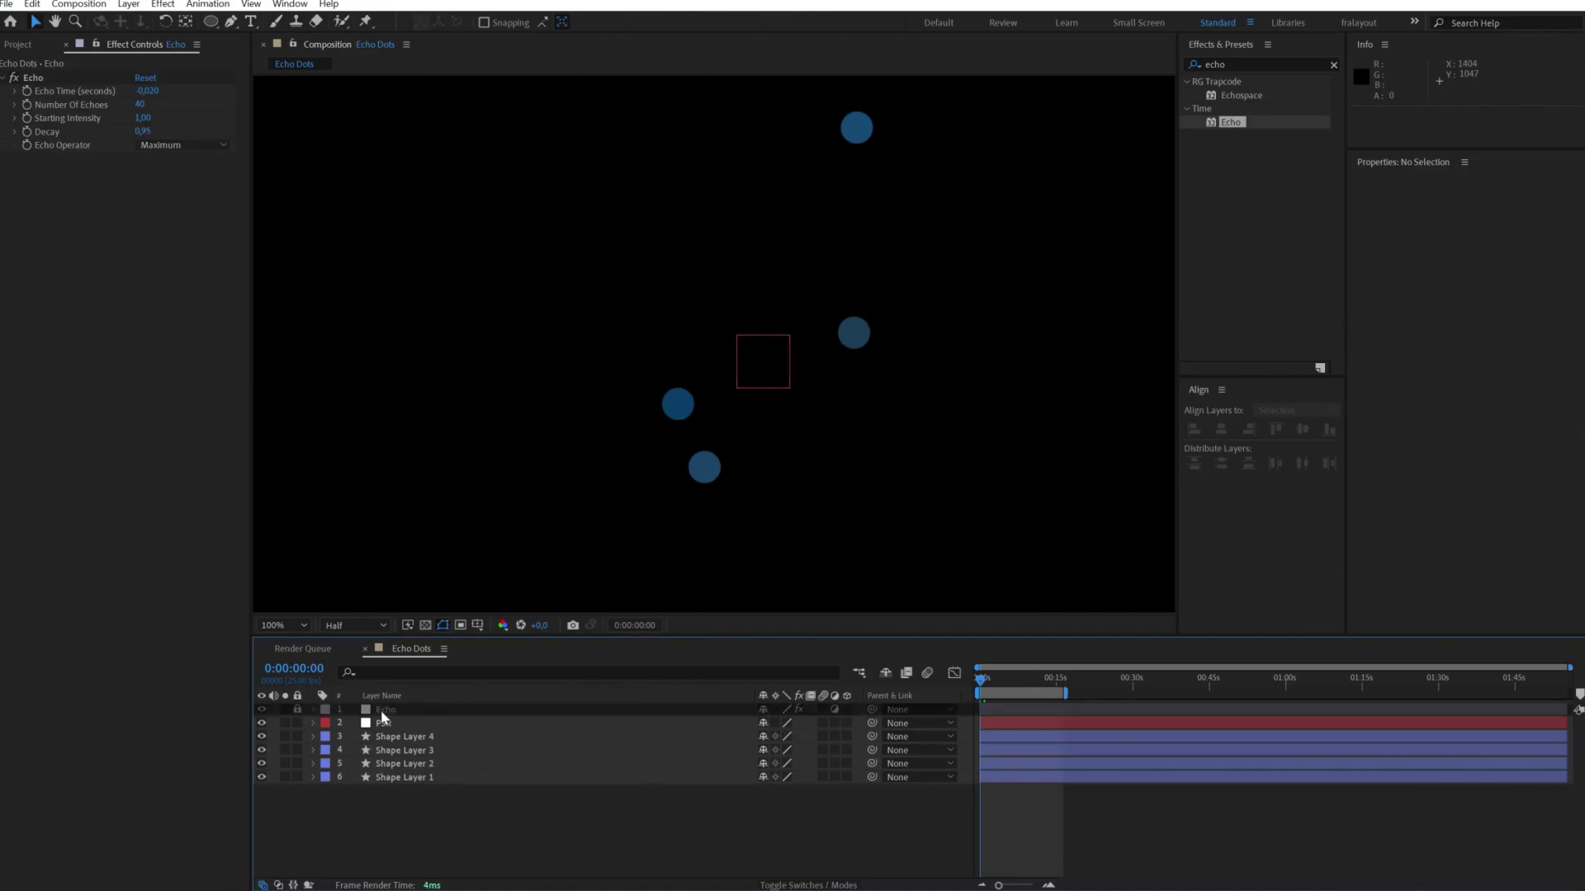
- Reposition the upper, left and lower circles so that the four dots surround the PSR null
{"action": "left_click_drag", "start_coordinate": [853, 128], "coordinate": [770, 242]}
{"action": "left_click_drag", "start_coordinate": [678, 404], "coordinate": [636, 378]}
{"action": "left_click", "coordinate": [708, 472]}
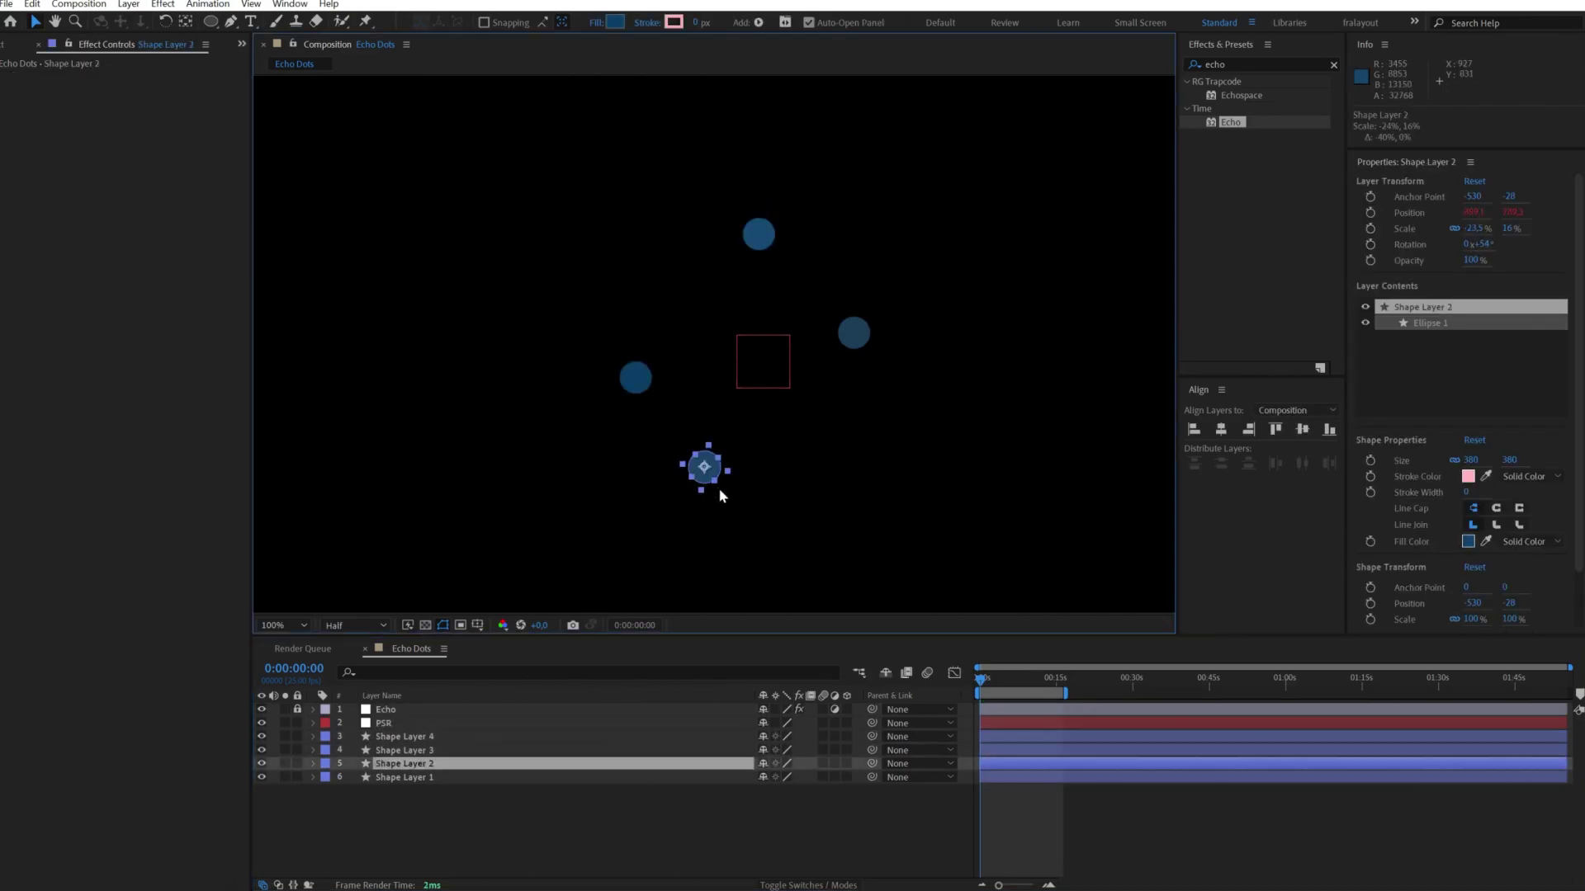
{"action": "left_click_drag", "start_coordinate": [725, 490], "coordinate": [716, 478]}
{"action": "key", "text": "ctrl+z"}
{"action": "left_click", "coordinate": [748, 354]}
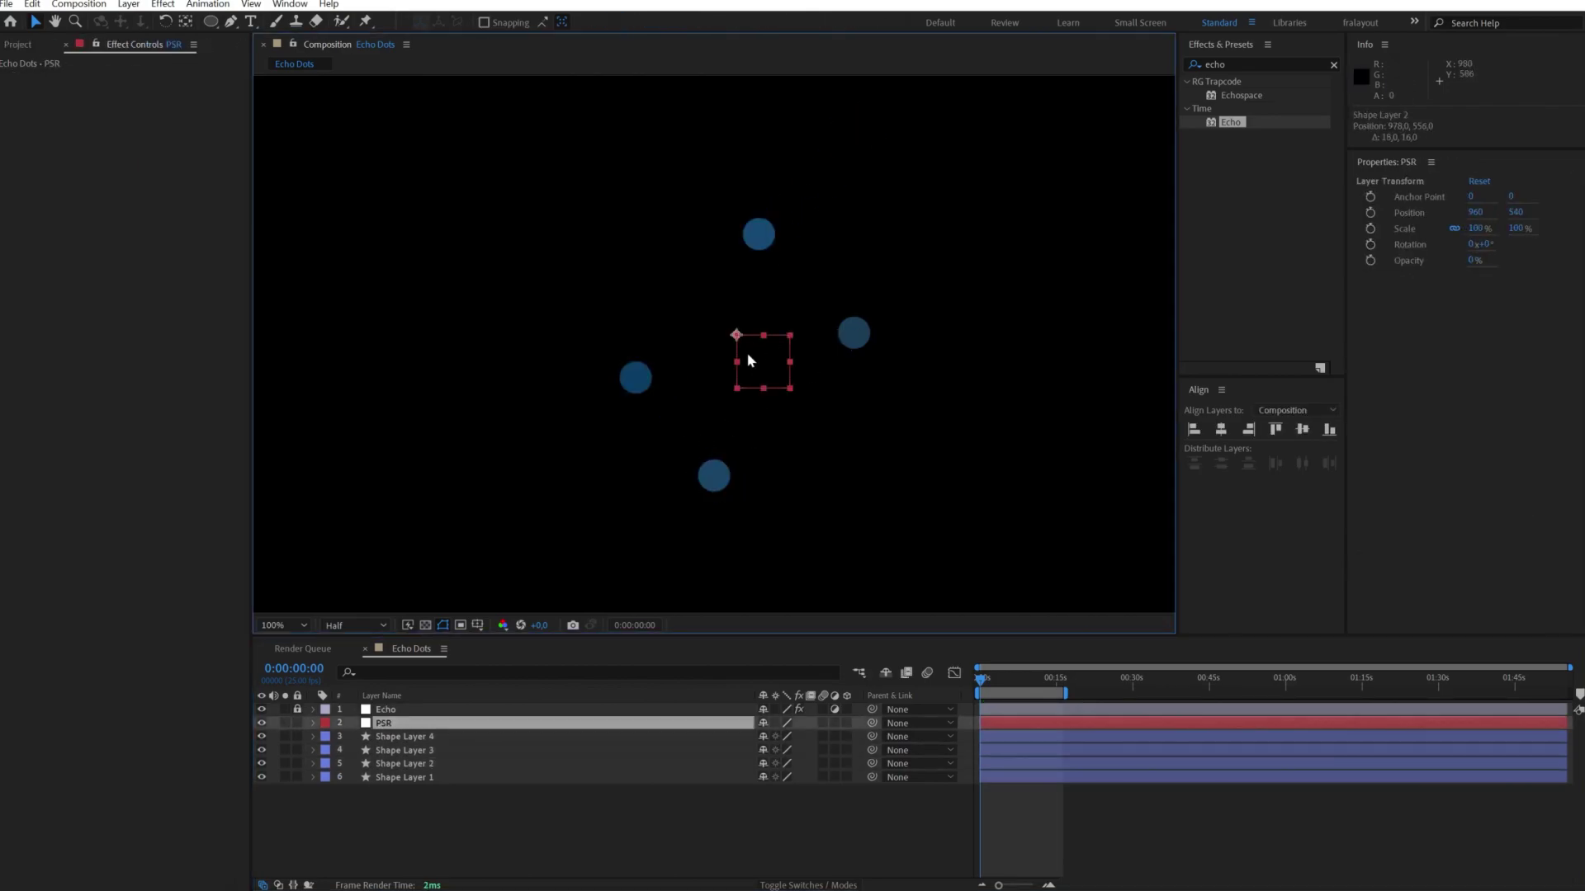
- Parent all four shape layers to the PSR null
{"action": "left_click", "coordinate": [410, 737]}
{"action": "left_click_drag", "start_coordinate": [413, 874], "coordinate": [847, 743]}
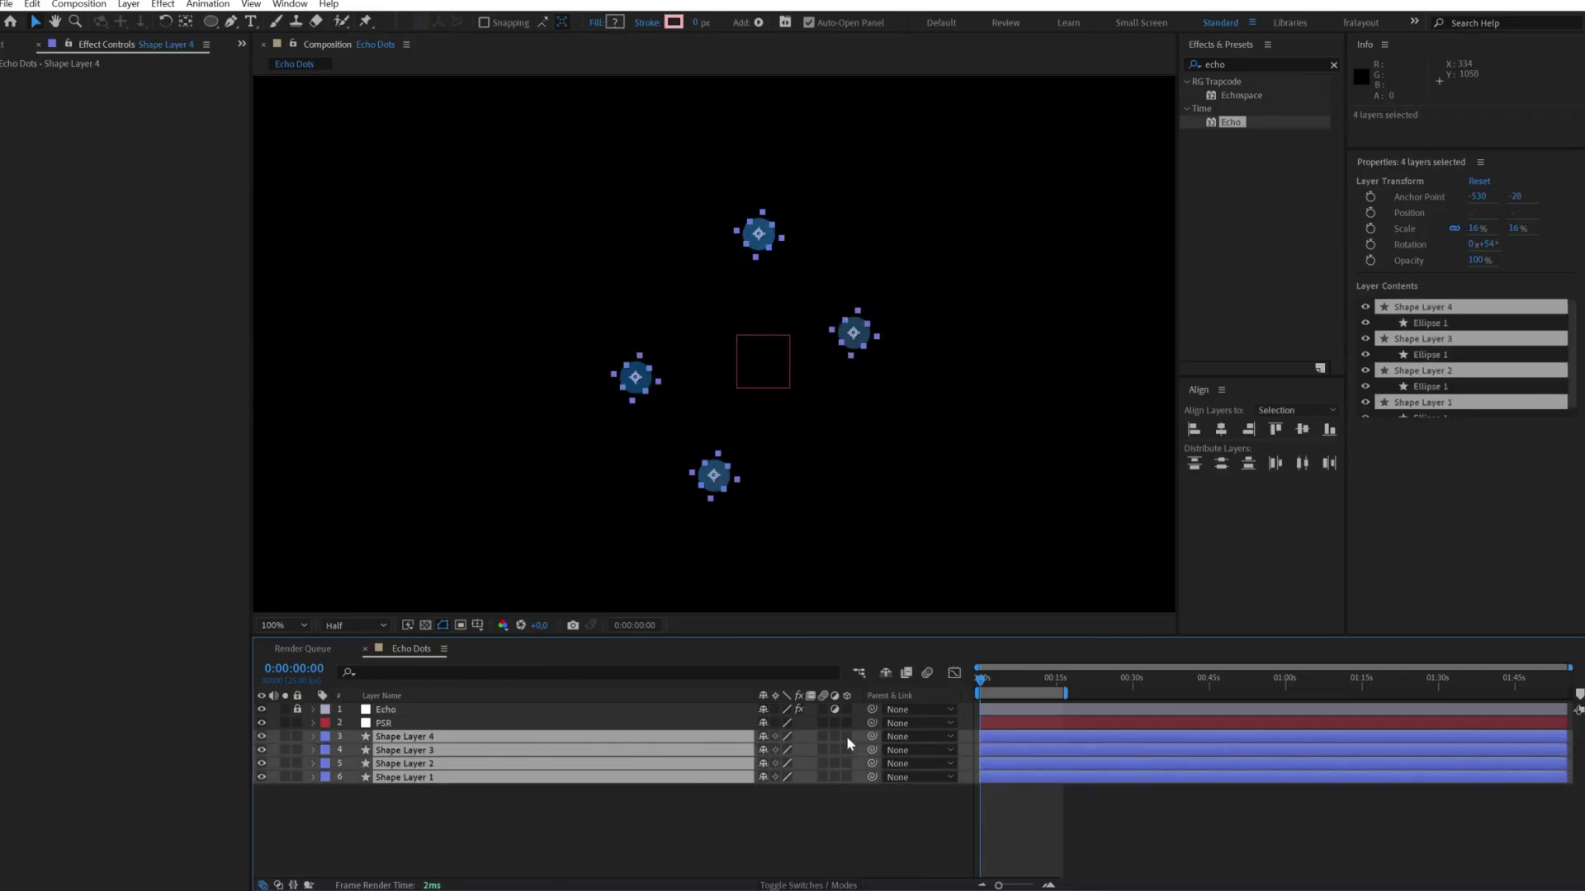
{"action": "left_click_drag", "start_coordinate": [688, 746], "coordinate": [391, 725]}
- Add the expression time*300 to the Rotation property of the PSR null
{"action": "left_click", "coordinate": [392, 724]}
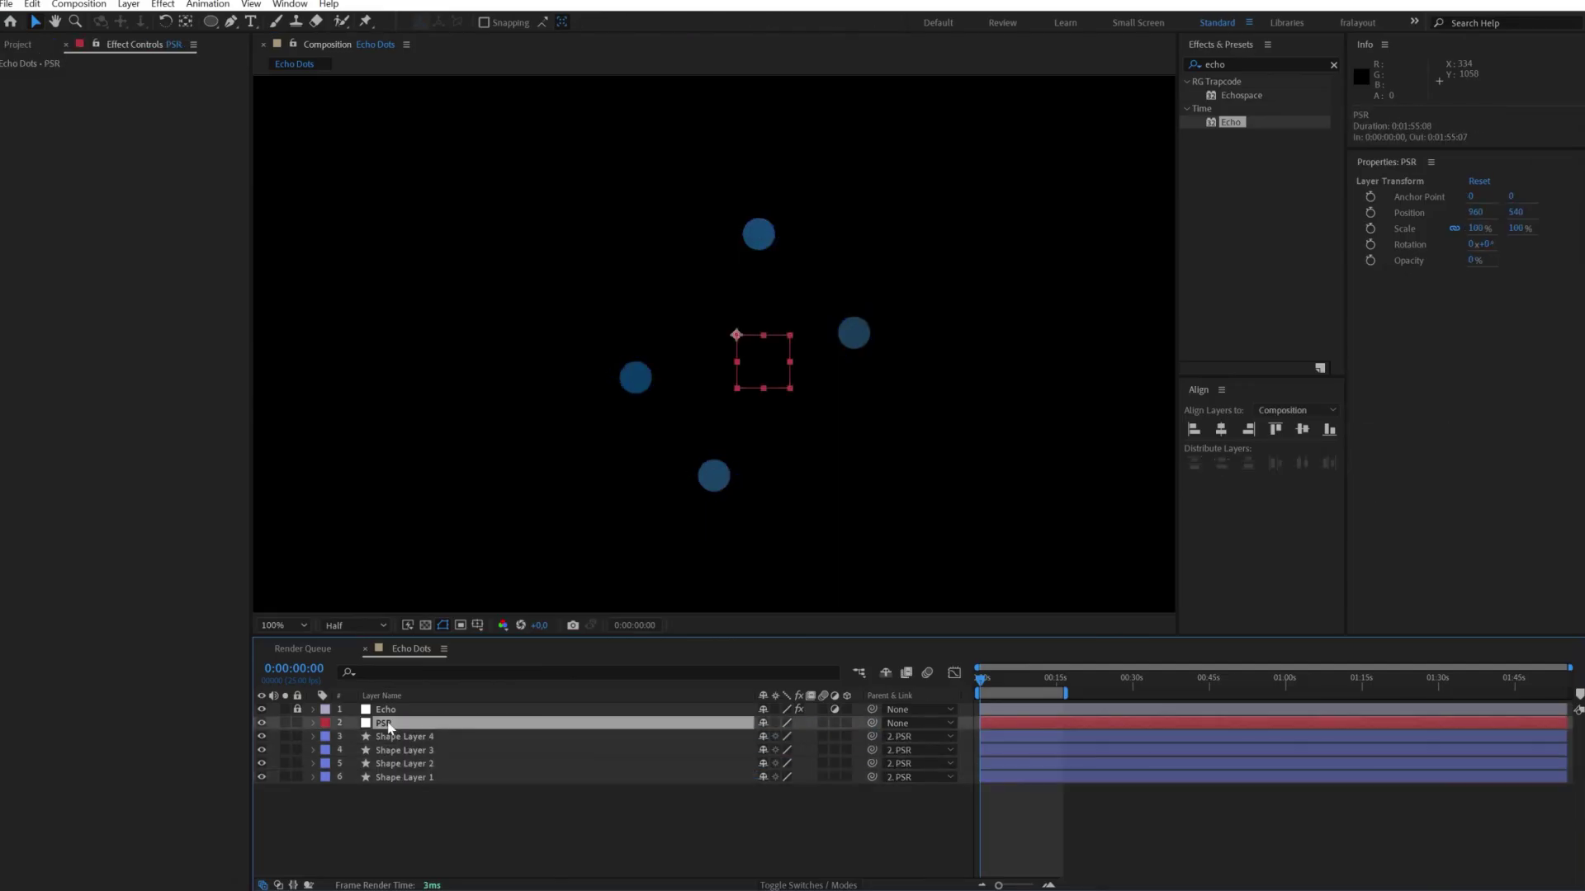
{"action": "key", "text": "r"}
{"action": "left_click", "coordinate": [314, 724]}
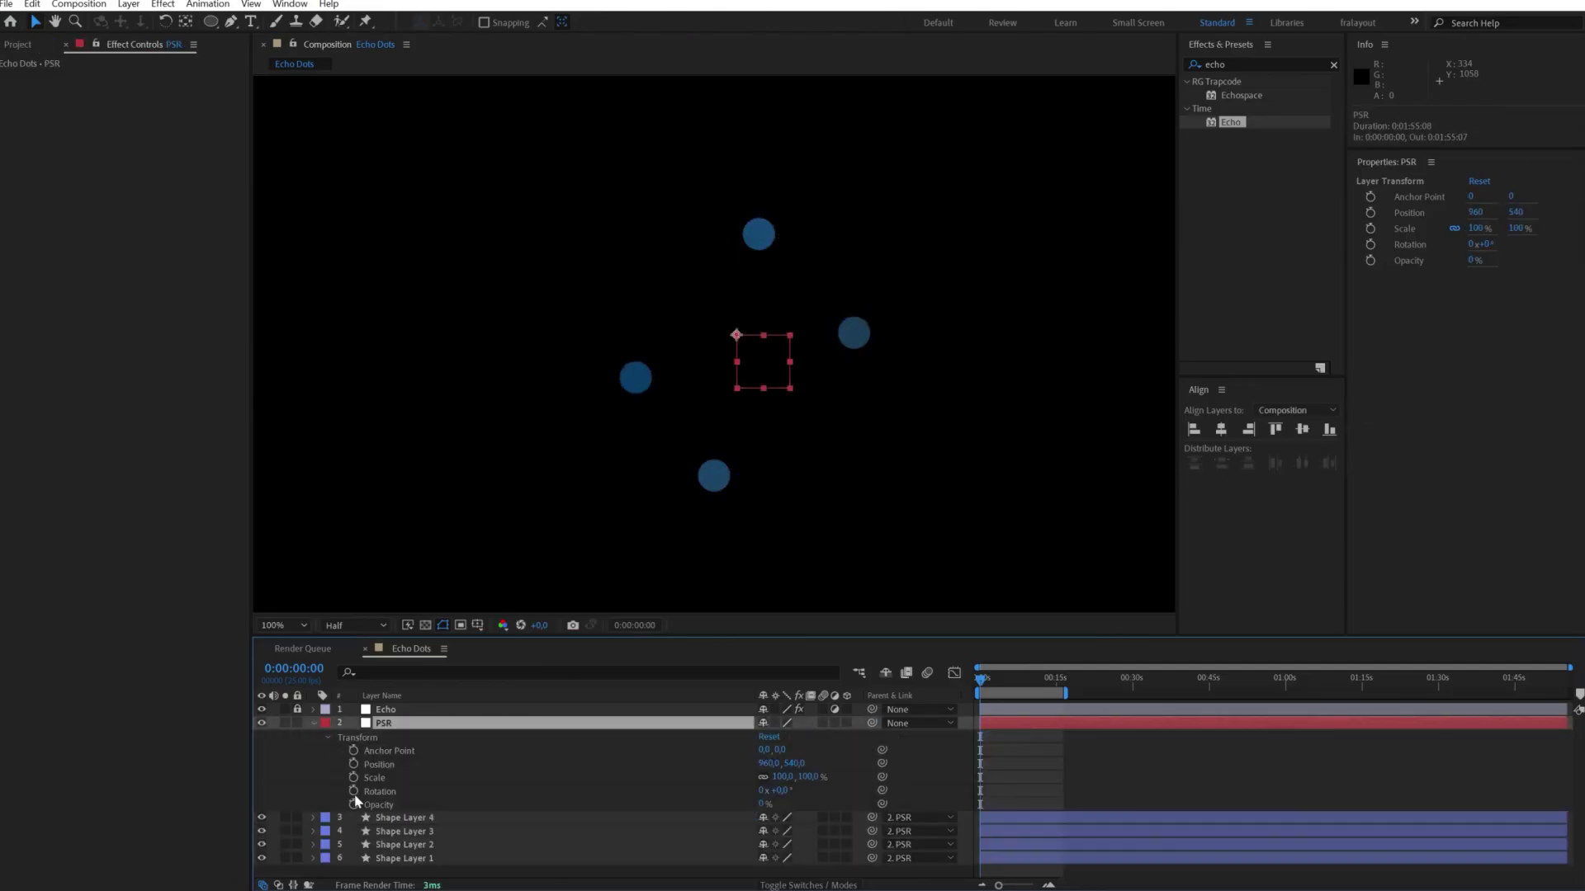
{"action": "left_click", "coordinate": [354, 792], "text": "alt"}
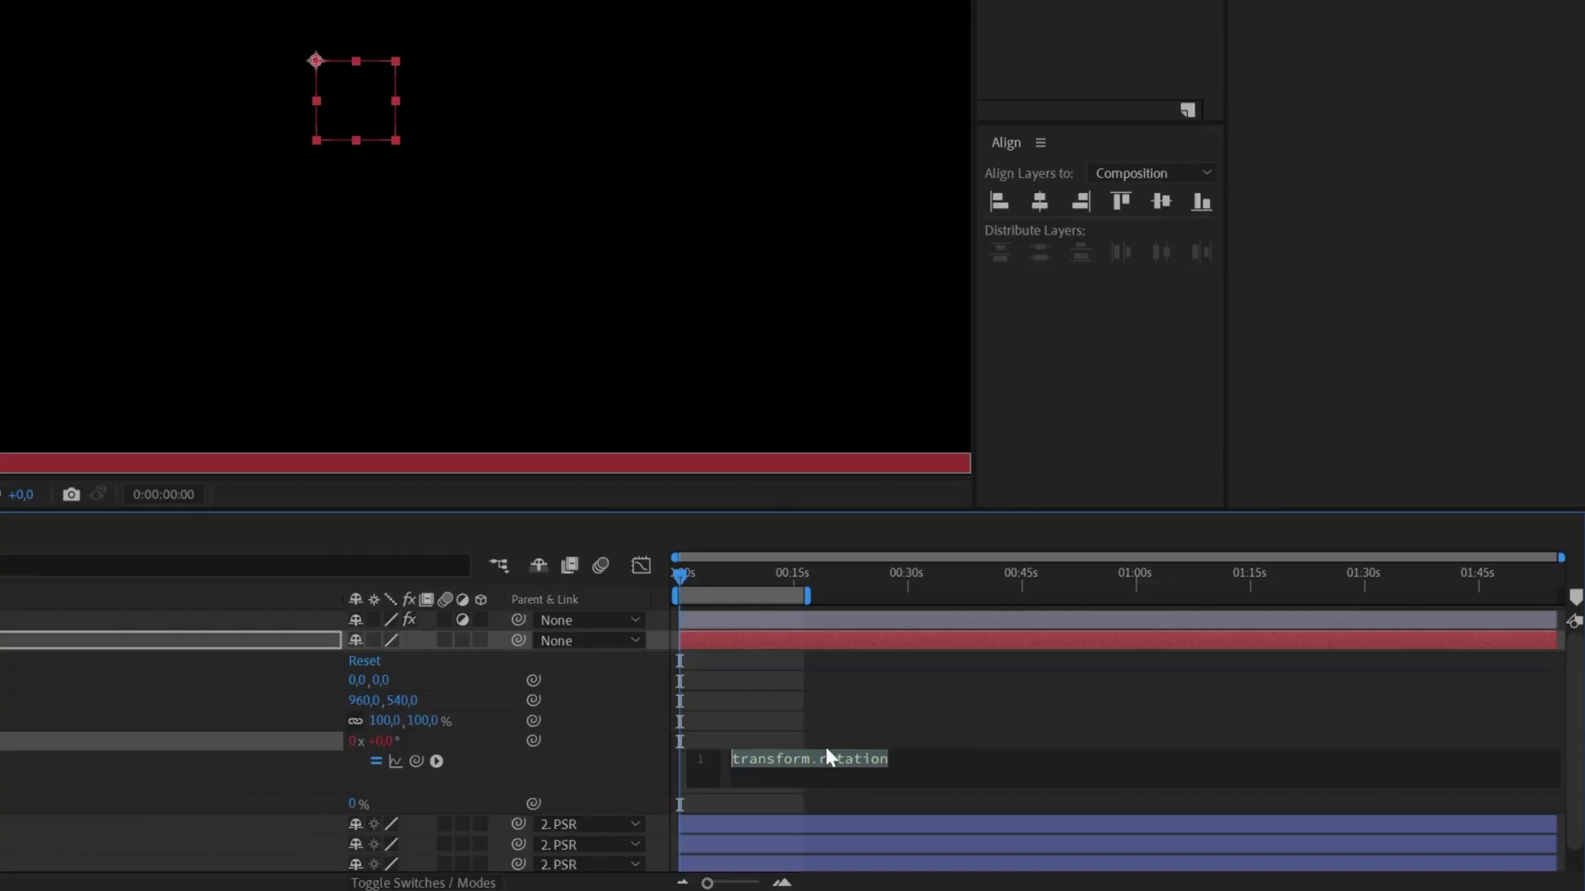
{"action": "type", "text": "tim"}
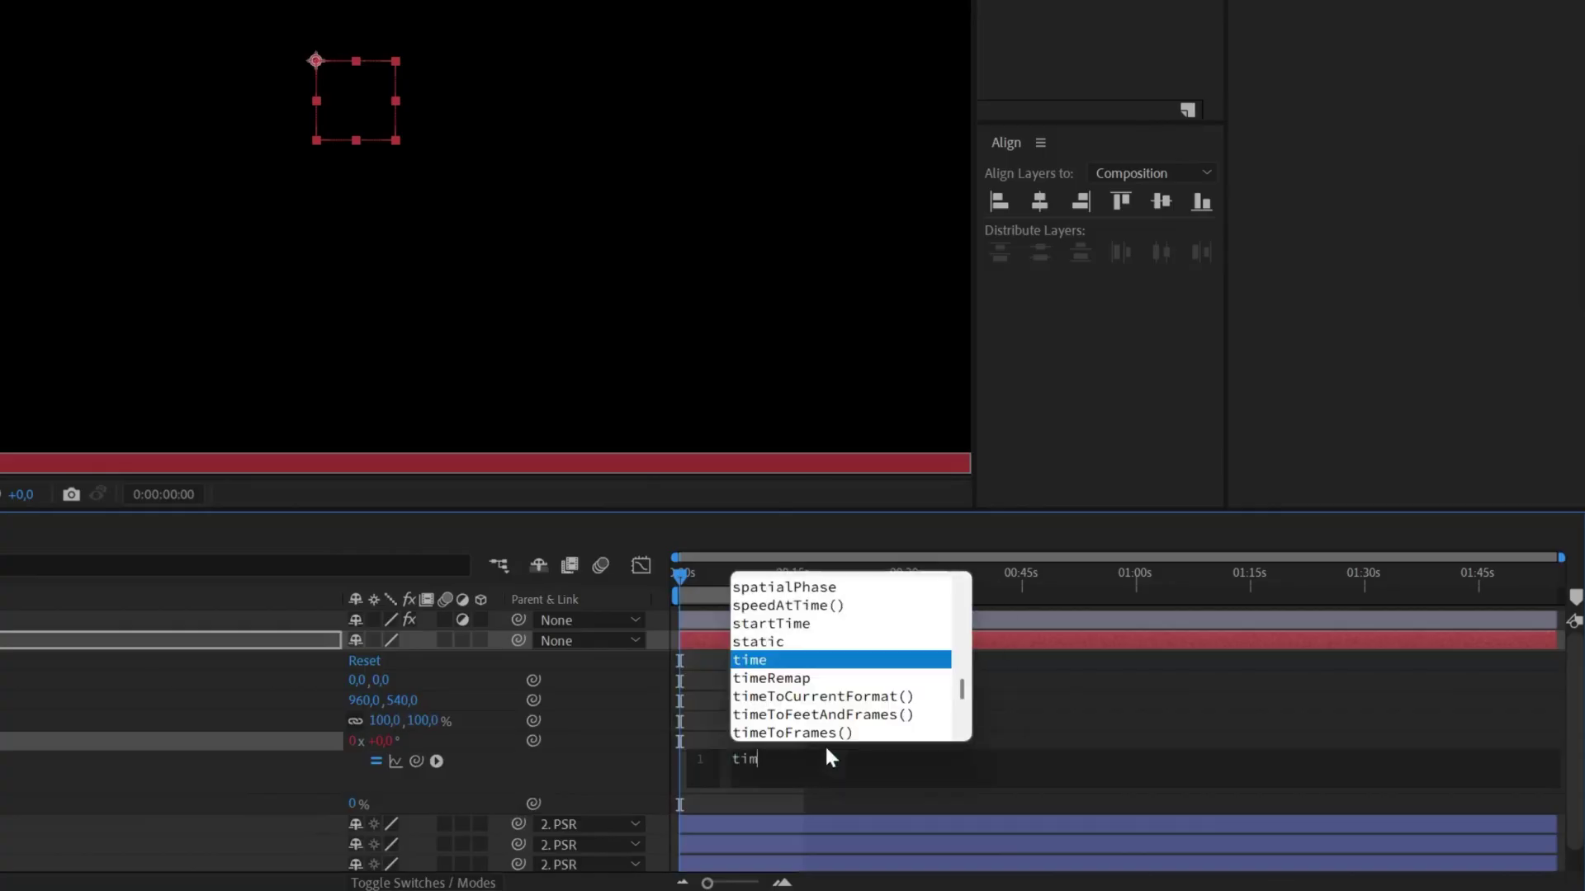
{"action": "type", "text": "e*300"}
{"action": "left_click", "coordinate": [824, 745]}
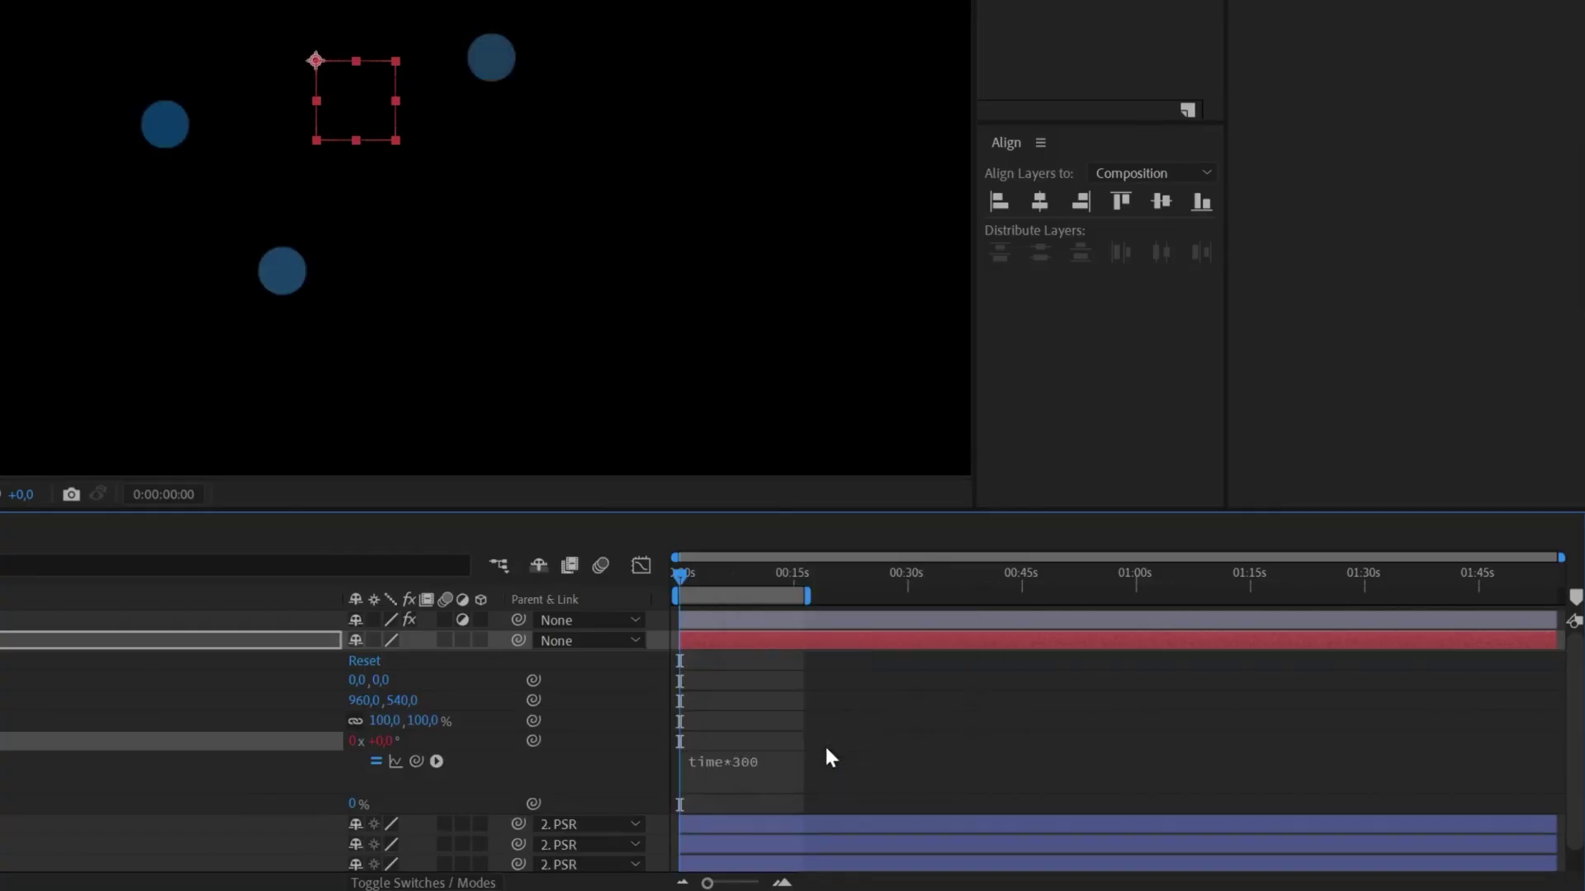
- Preview the rotation, change the PSR null's Rotation expression to time*150, and play the animation again
{"action": "key", "text": "space"}
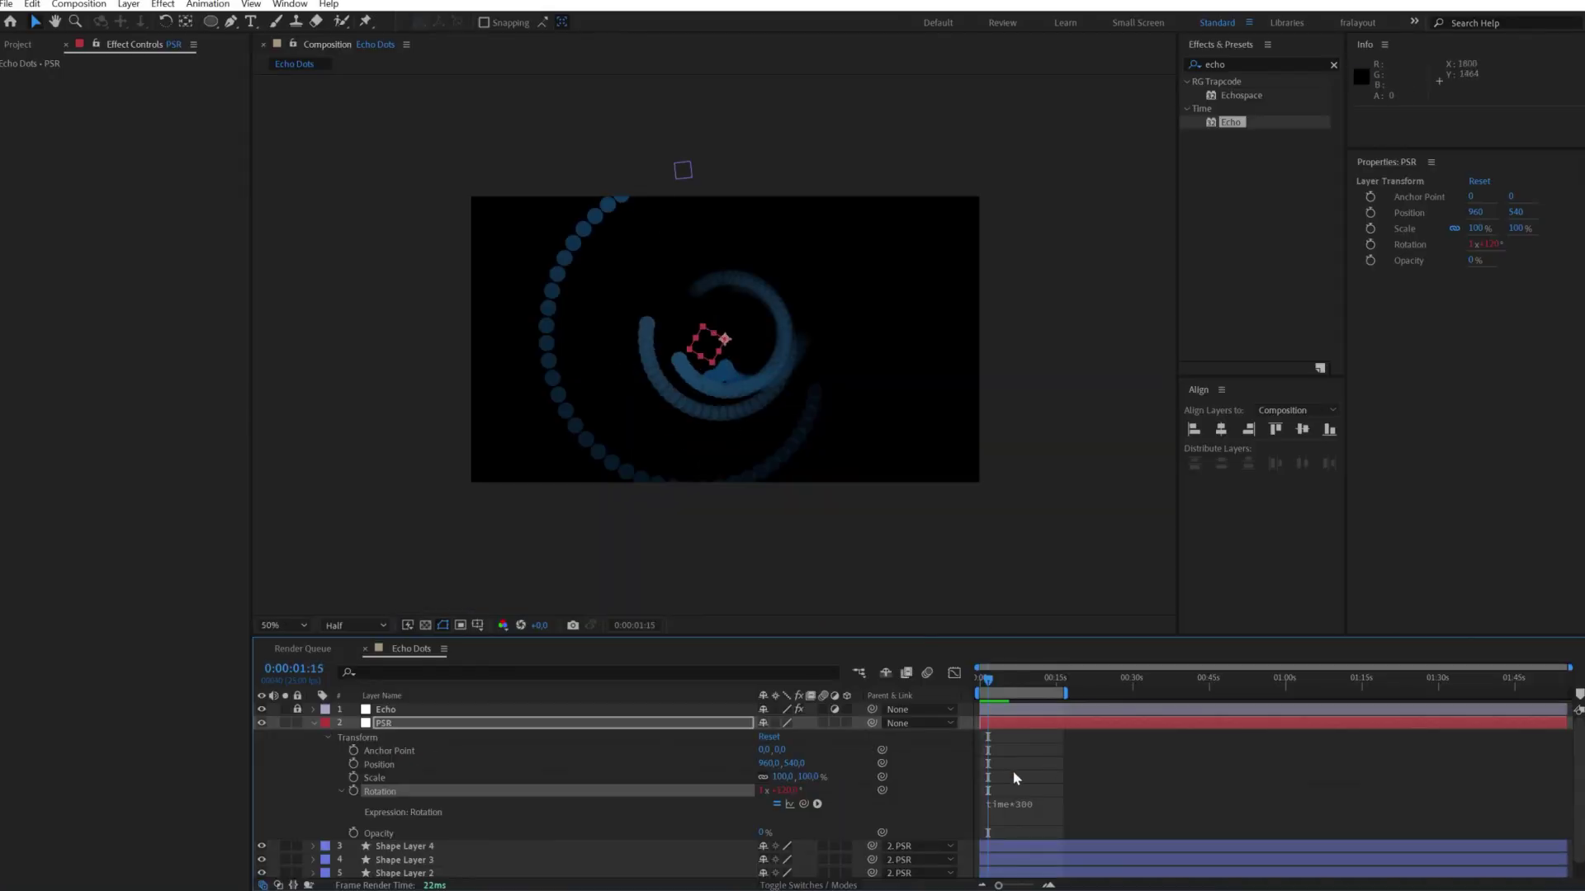
{"action": "left_click", "coordinate": [1037, 807]}
{"action": "double_click", "coordinate": [1051, 802]}
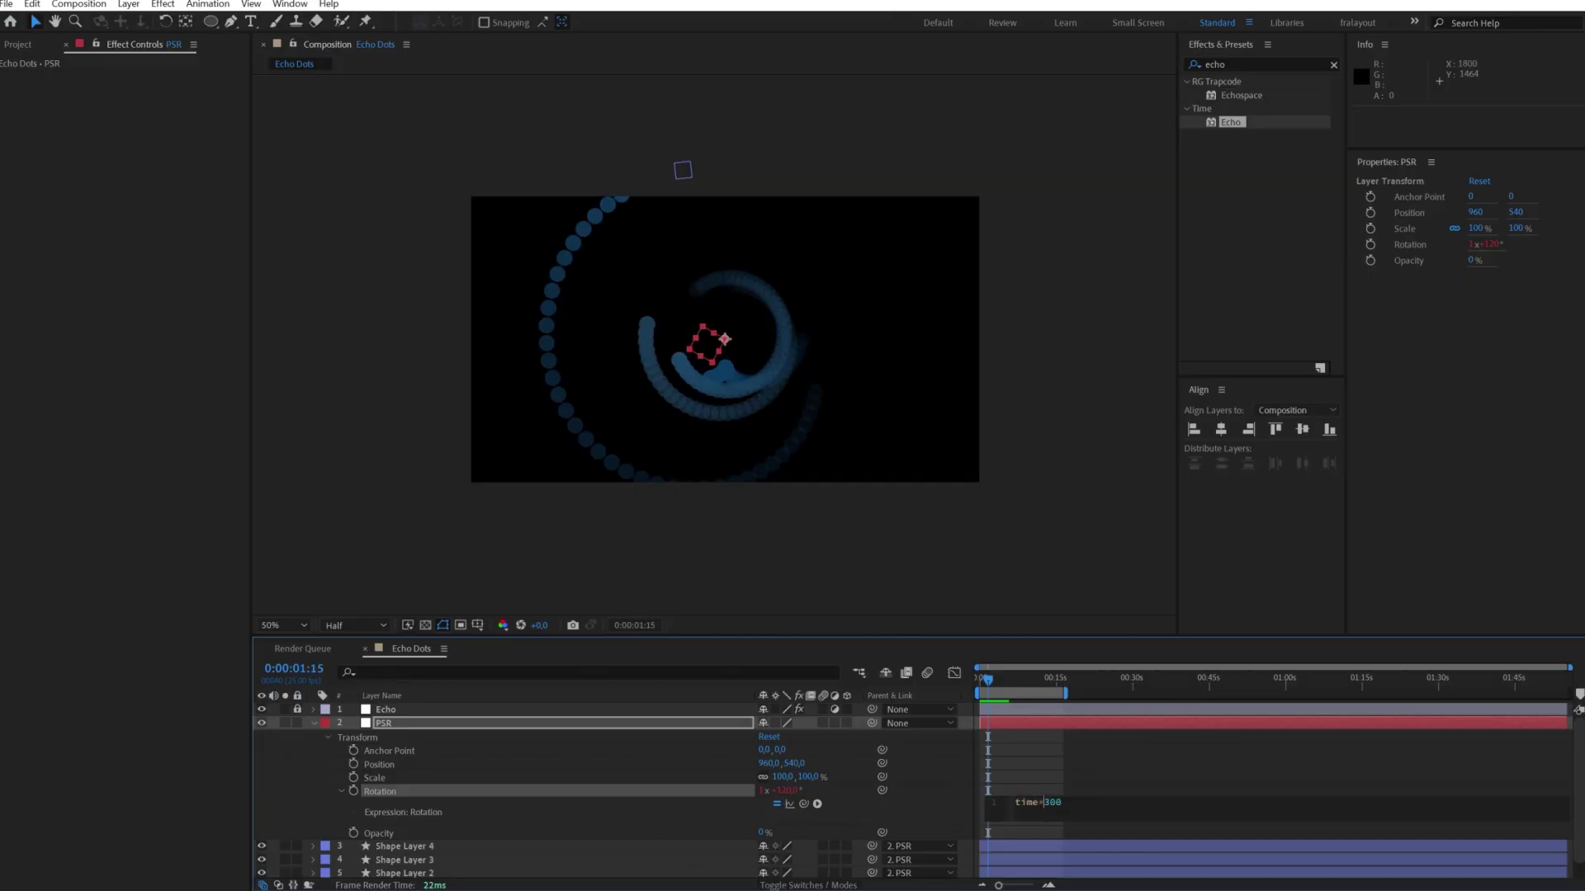
{"action": "type", "text": "150"}
{"action": "key", "text": "KP_Enter"}
{"action": "key", "text": "space"}
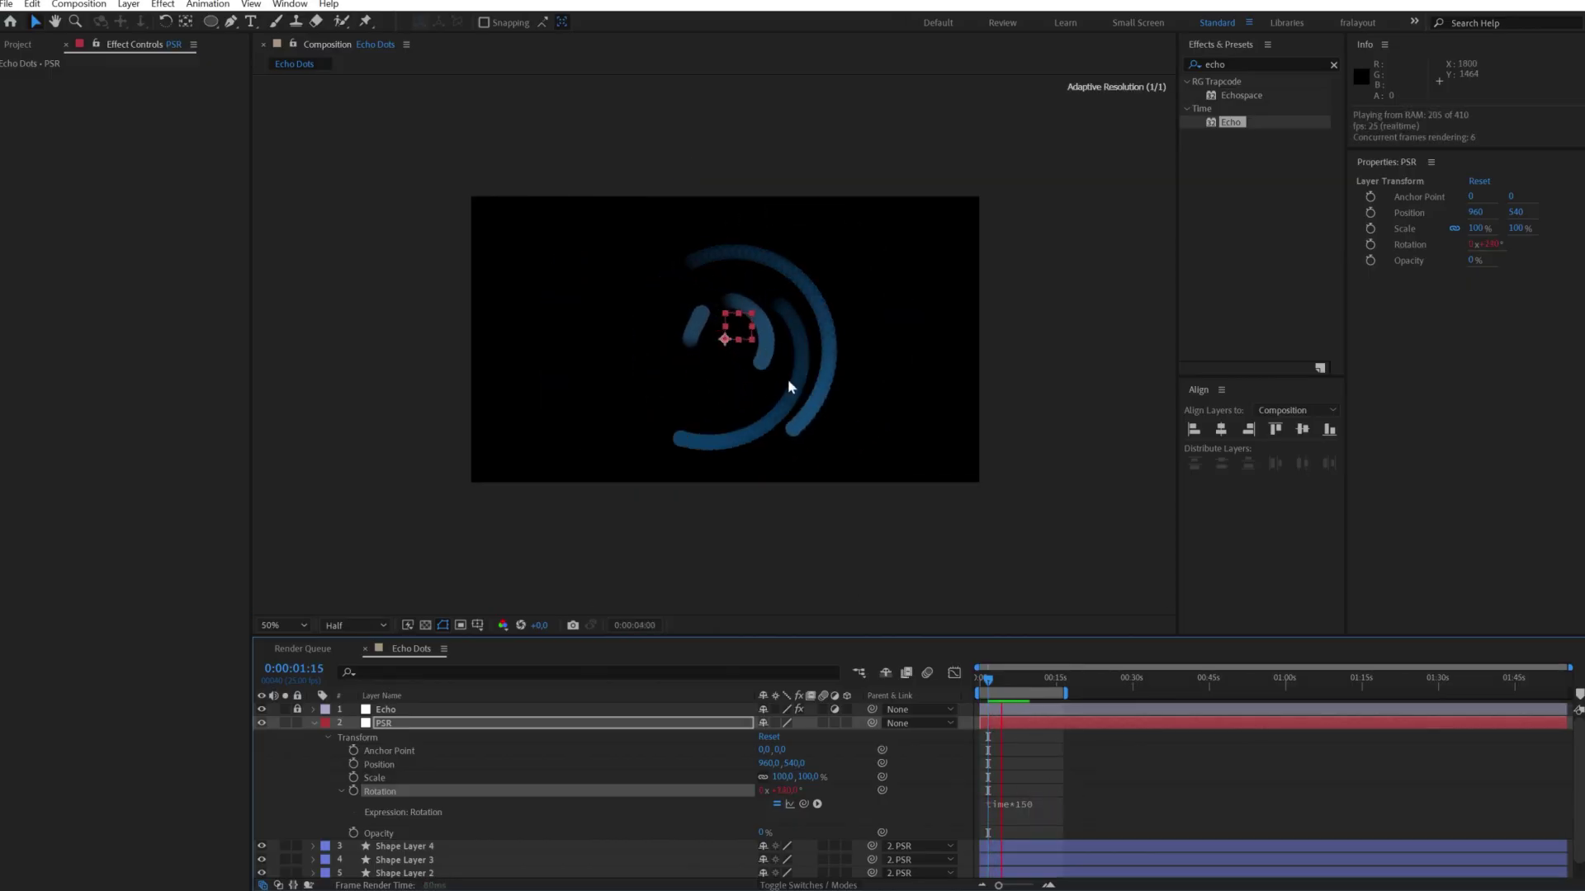
- Collapse the PSR null's properties and enable motion blur on all four shape layers
{"action": "left_click", "coordinate": [315, 723]}
{"action": "key", "text": "period"}
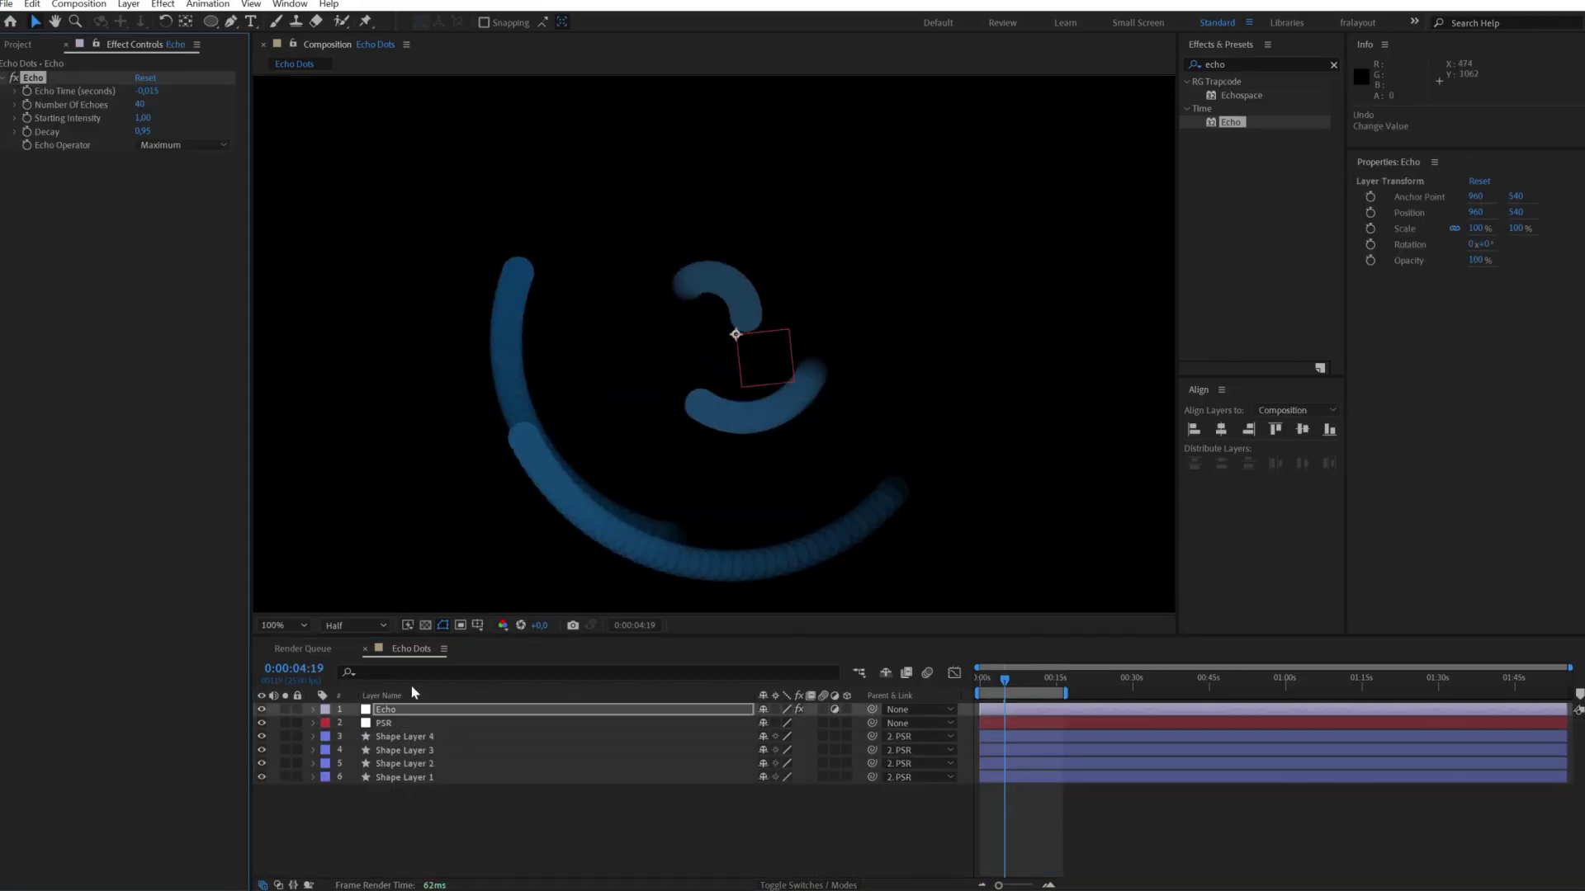
{"action": "left_click", "coordinate": [422, 737]}
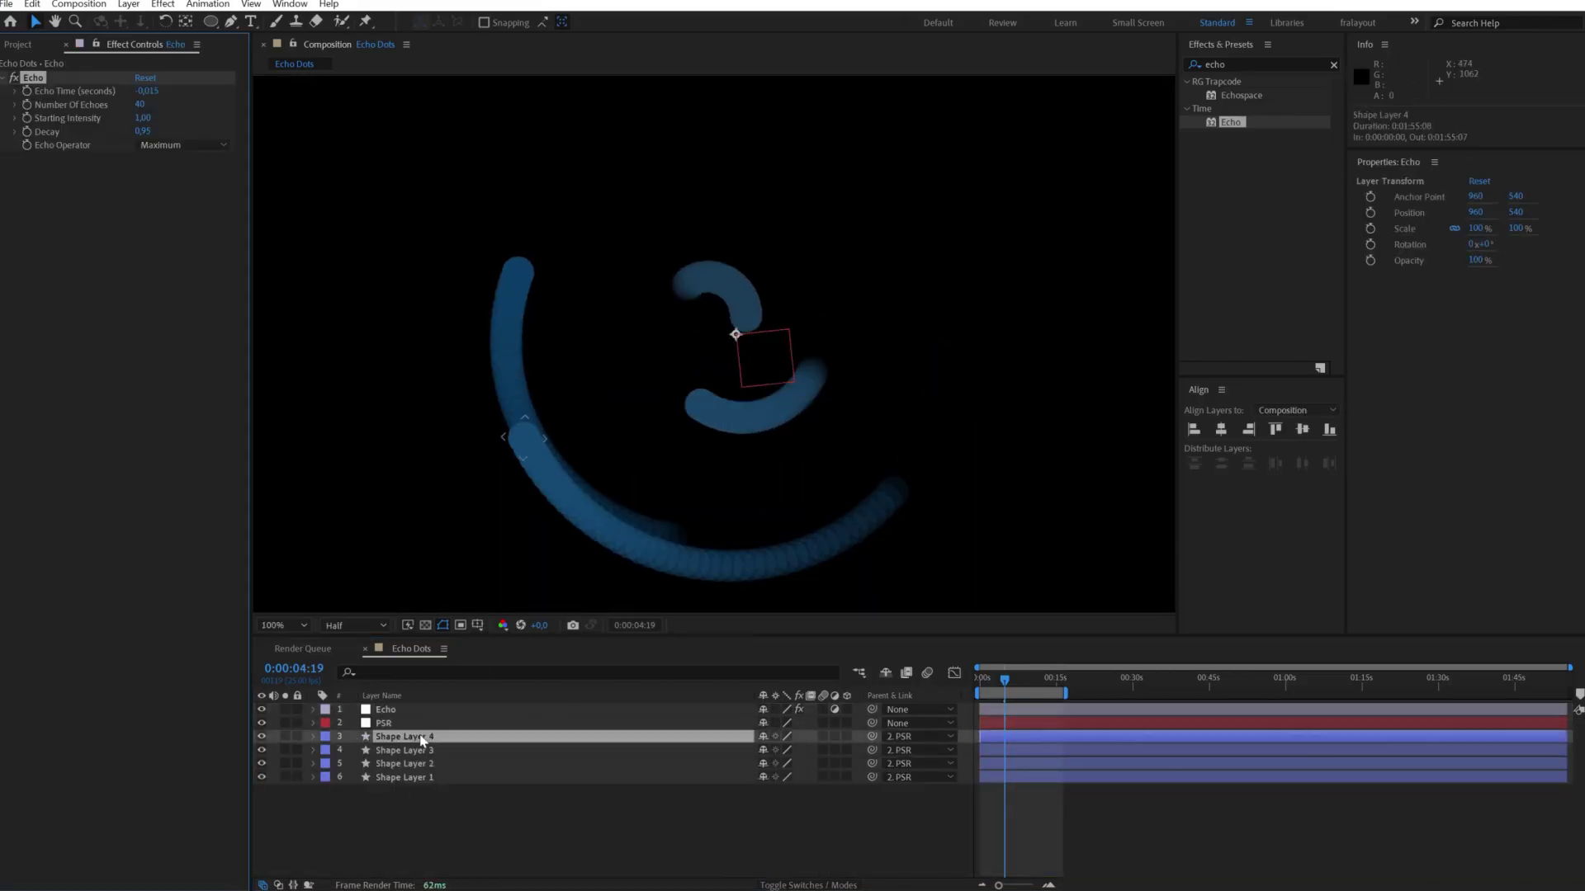
{"action": "left_click", "coordinate": [421, 778], "text": "shift"}
{"action": "left_click", "coordinate": [819, 740]}
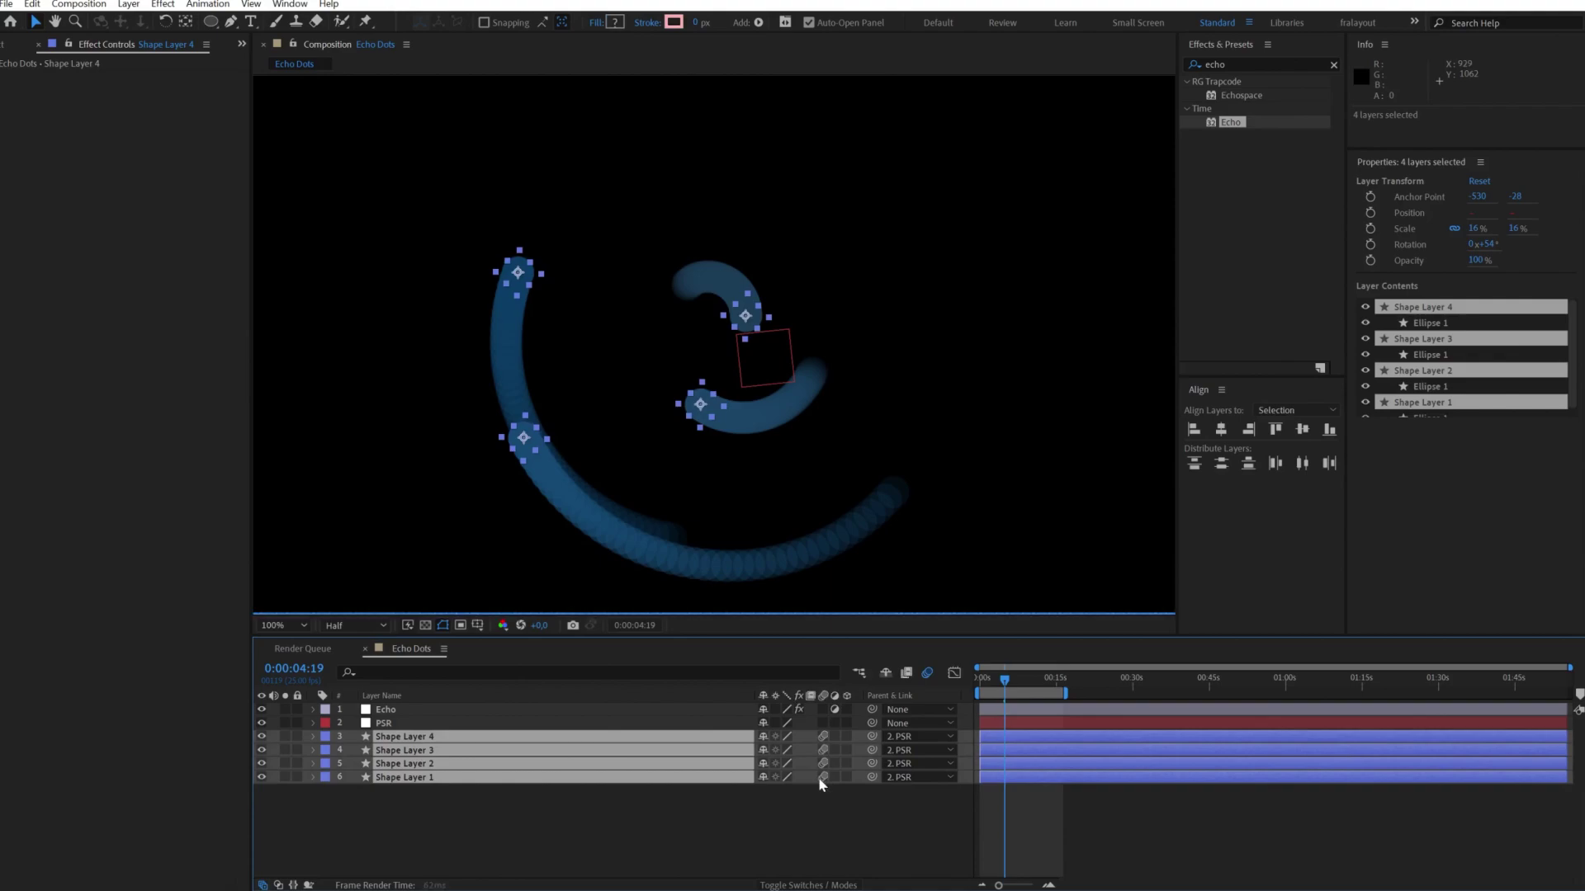
{"action": "left_click", "coordinate": [786, 825]}
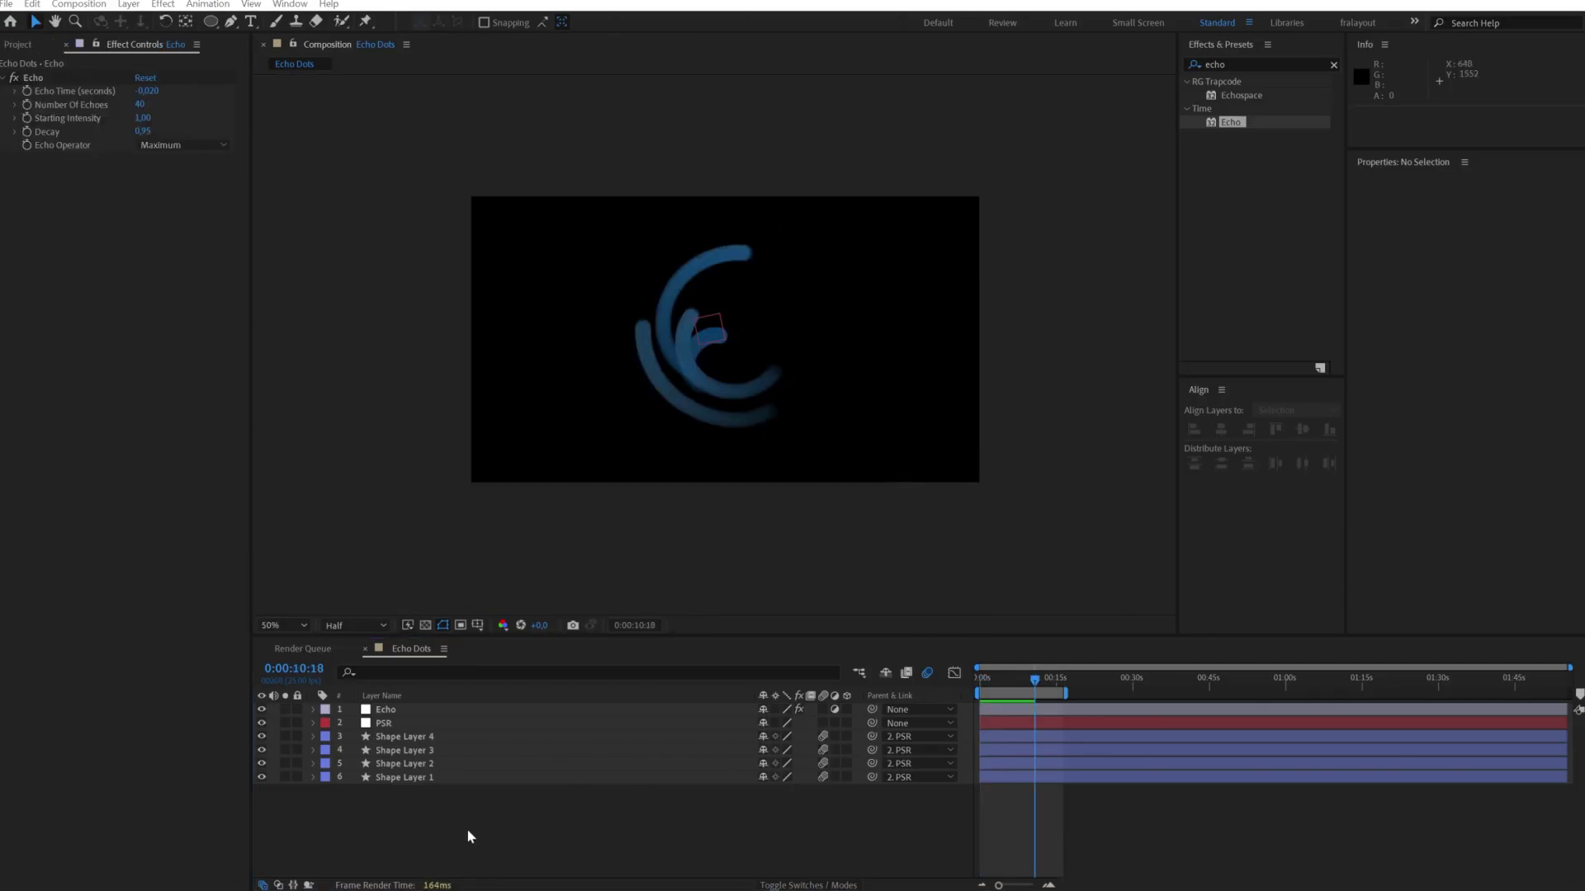
- Play the animation from the start of the timeline and check the motion-blurred trails up close
{"action": "left_click", "coordinate": [471, 836]}
{"action": "left_click_drag", "start_coordinate": [1032, 685], "coordinate": [980, 687]}
{"action": "key", "text": "space"}
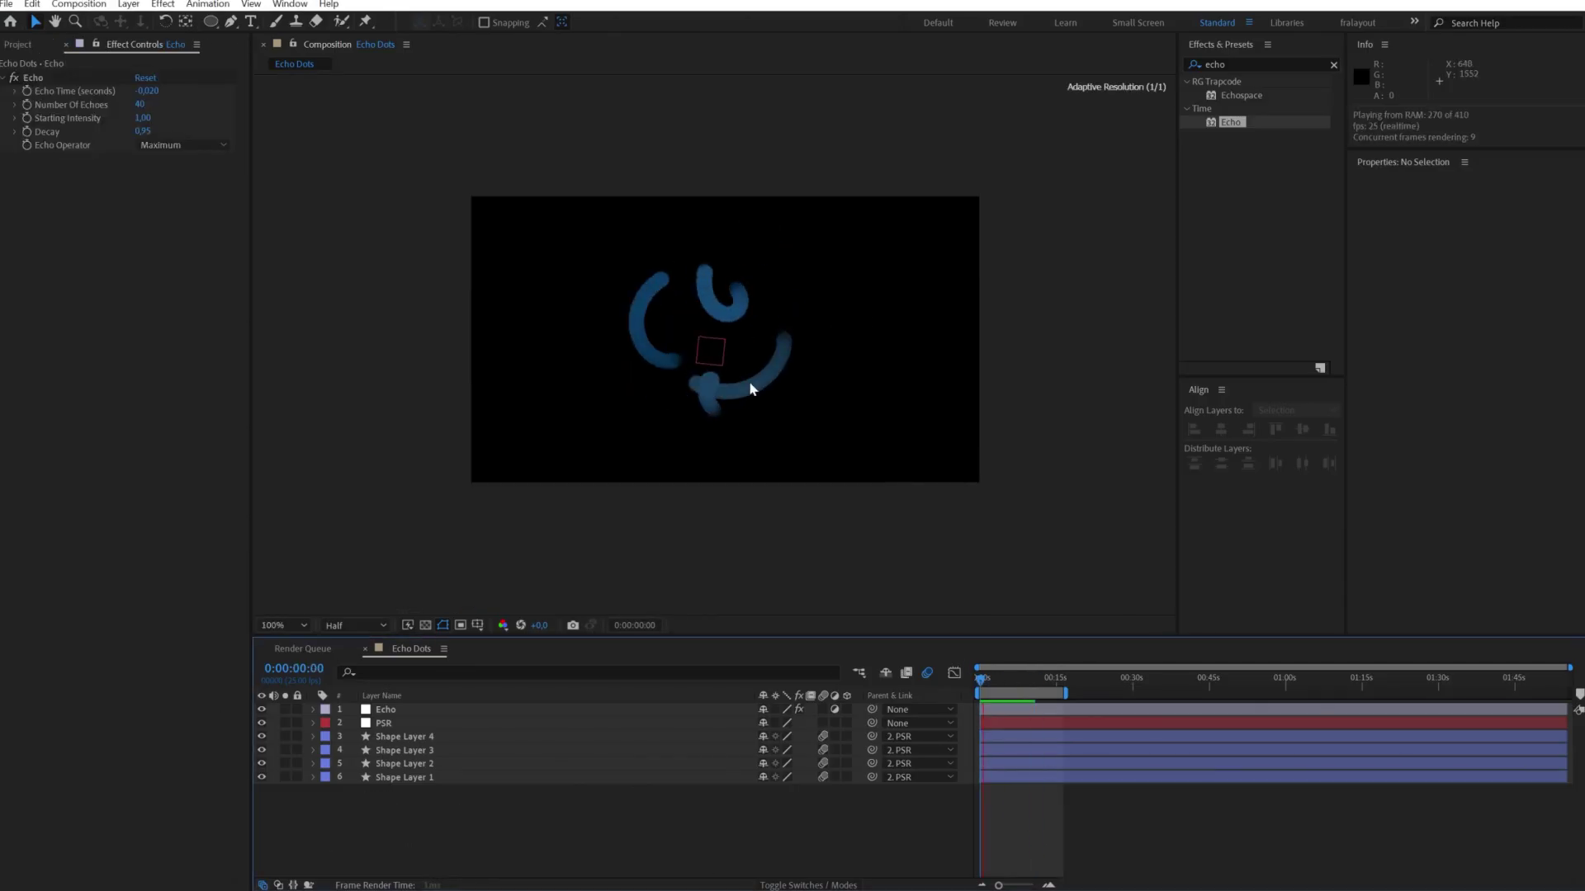
{"action": "scroll", "coordinate": [749, 385], "scroll_direction": "up", "scroll_amount": 1}
{"action": "left_click_drag", "start_coordinate": [748, 382], "coordinate": [736, 412]}
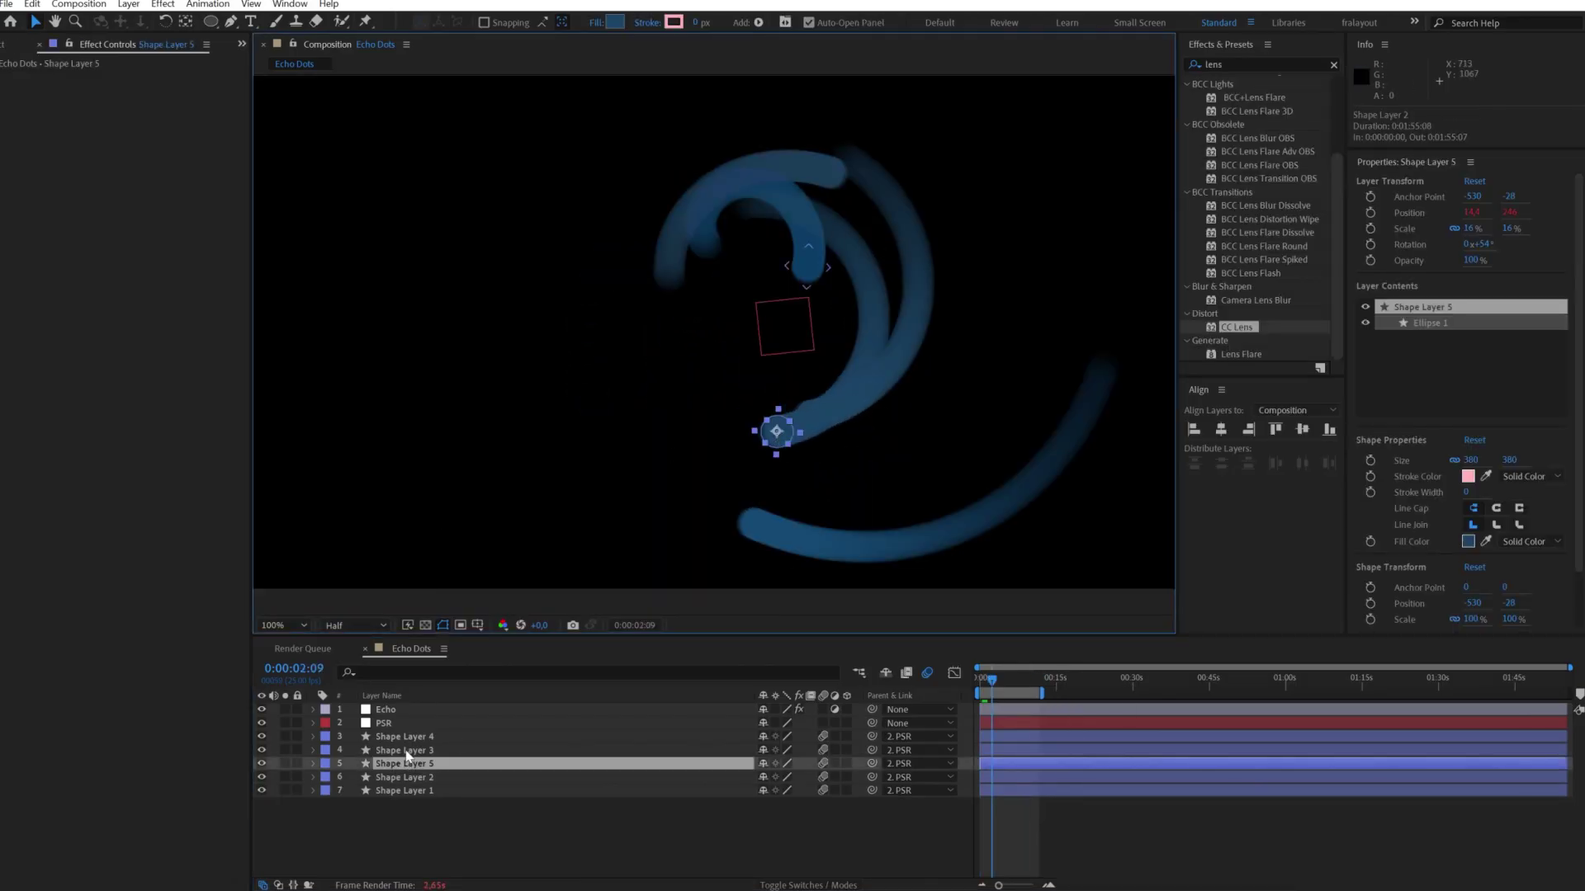
- Try a much smaller Scale on Shape Layer 5 and set the composition preview resolution to Quarter
{"action": "key", "text": "s"}
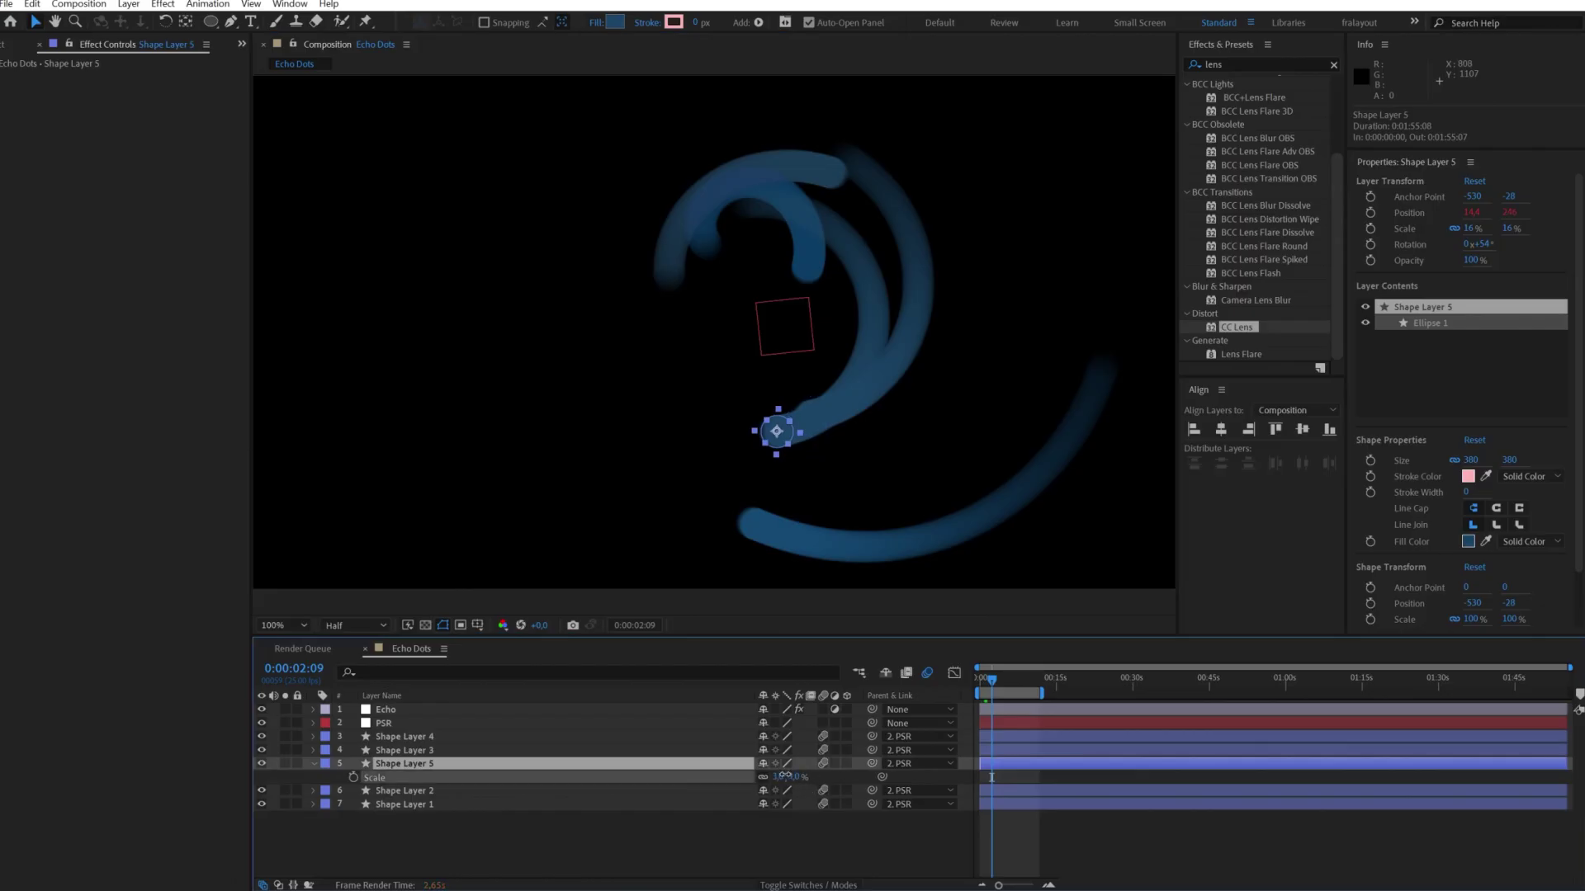
{"action": "left_click_drag", "start_coordinate": [788, 777], "coordinate": [793, 777]}
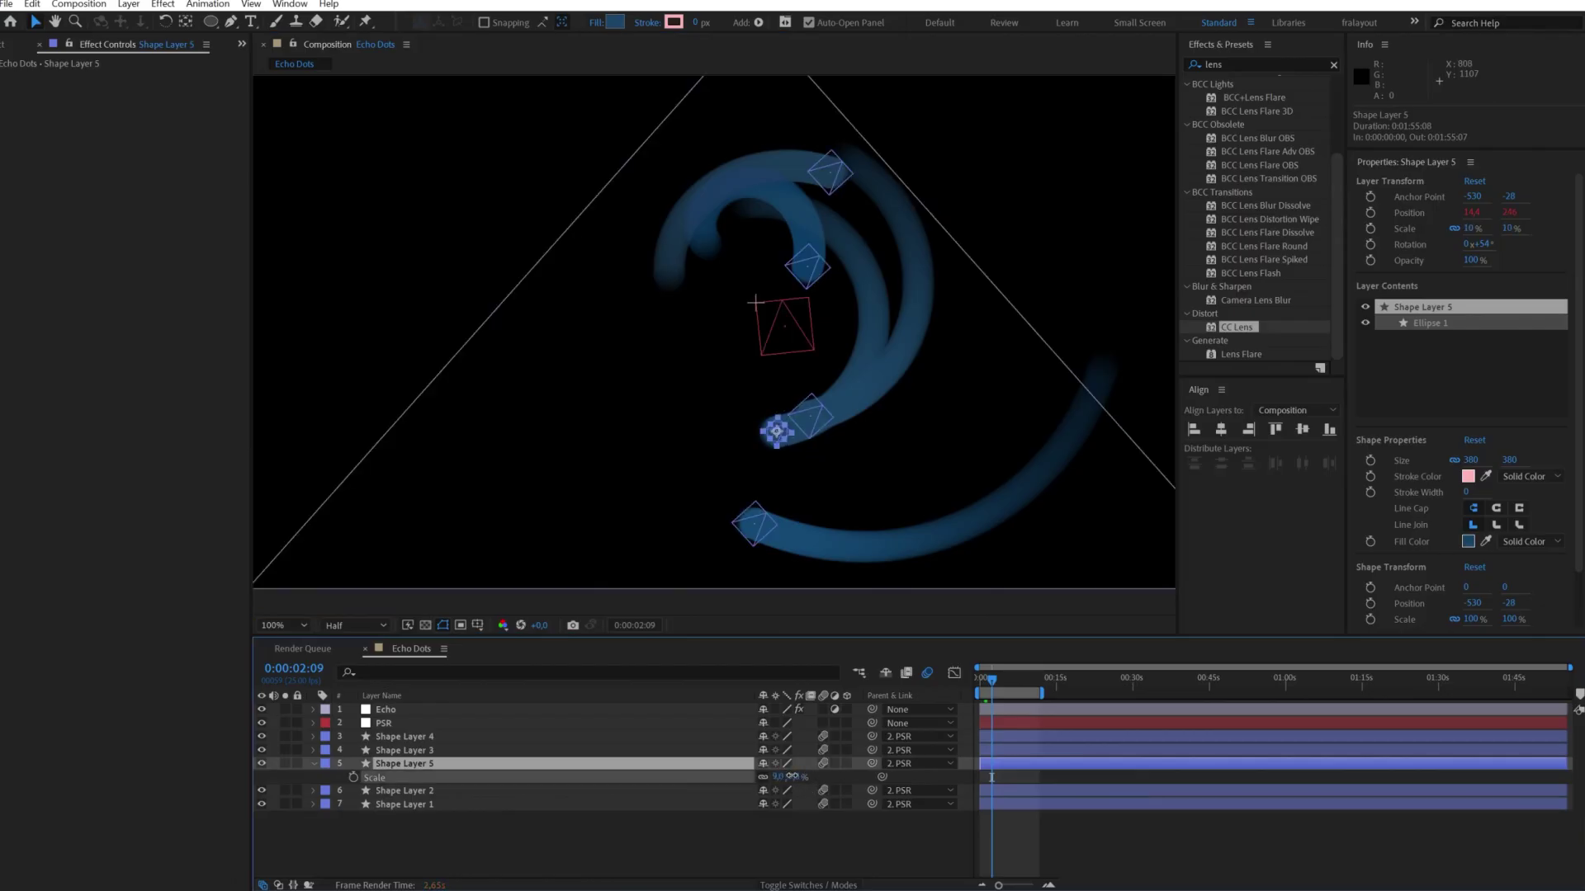
{"action": "left_click", "coordinate": [612, 843]}
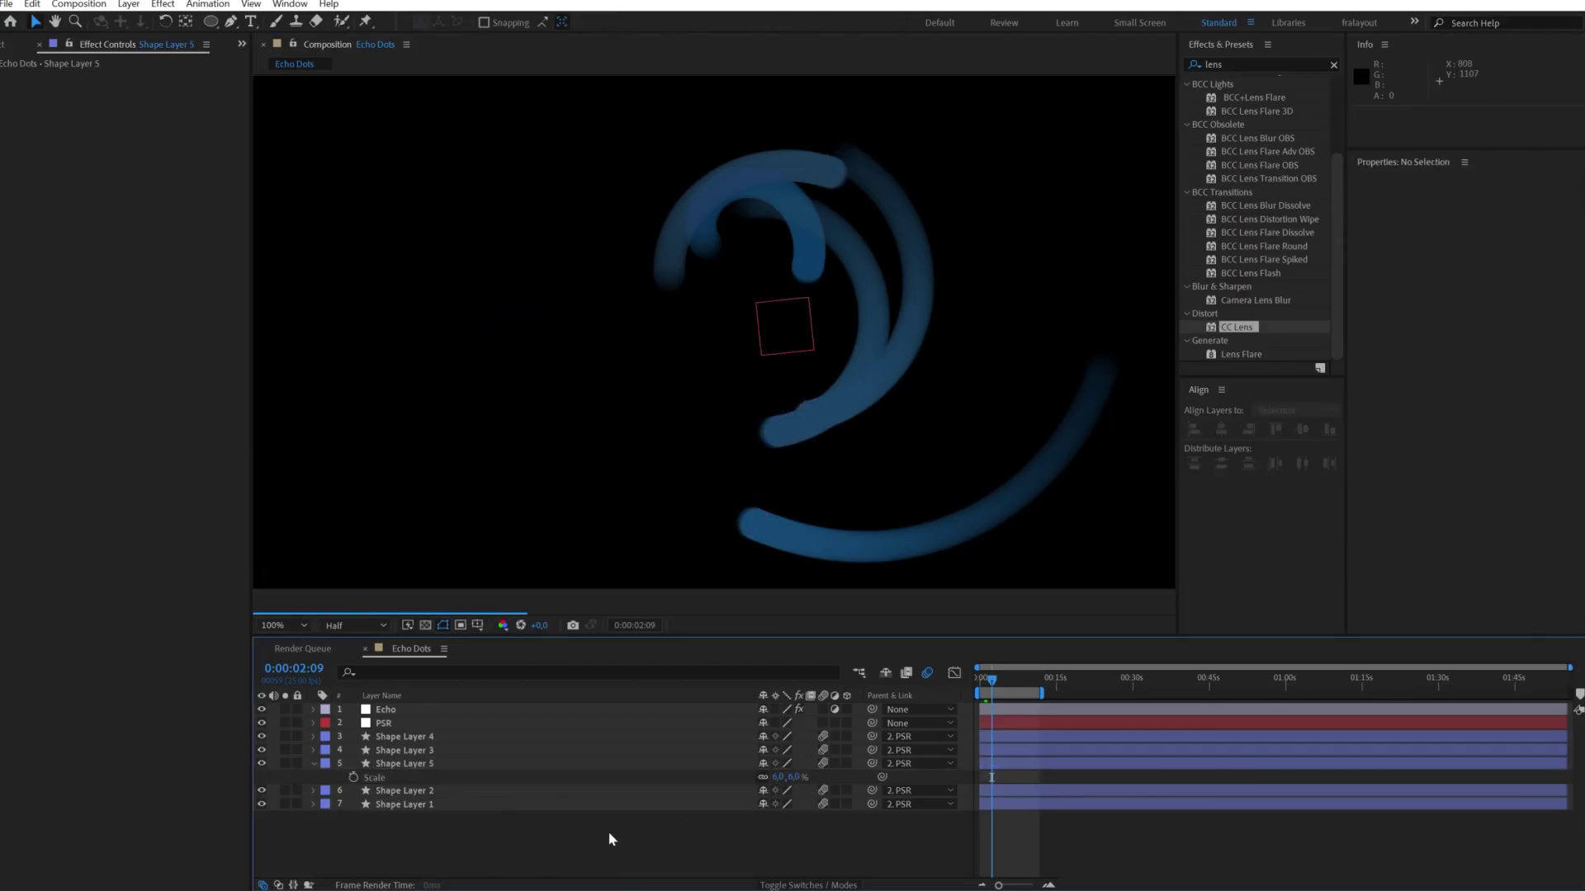
{"action": "left_click", "coordinate": [352, 626]}
{"action": "left_click", "coordinate": [356, 725]}
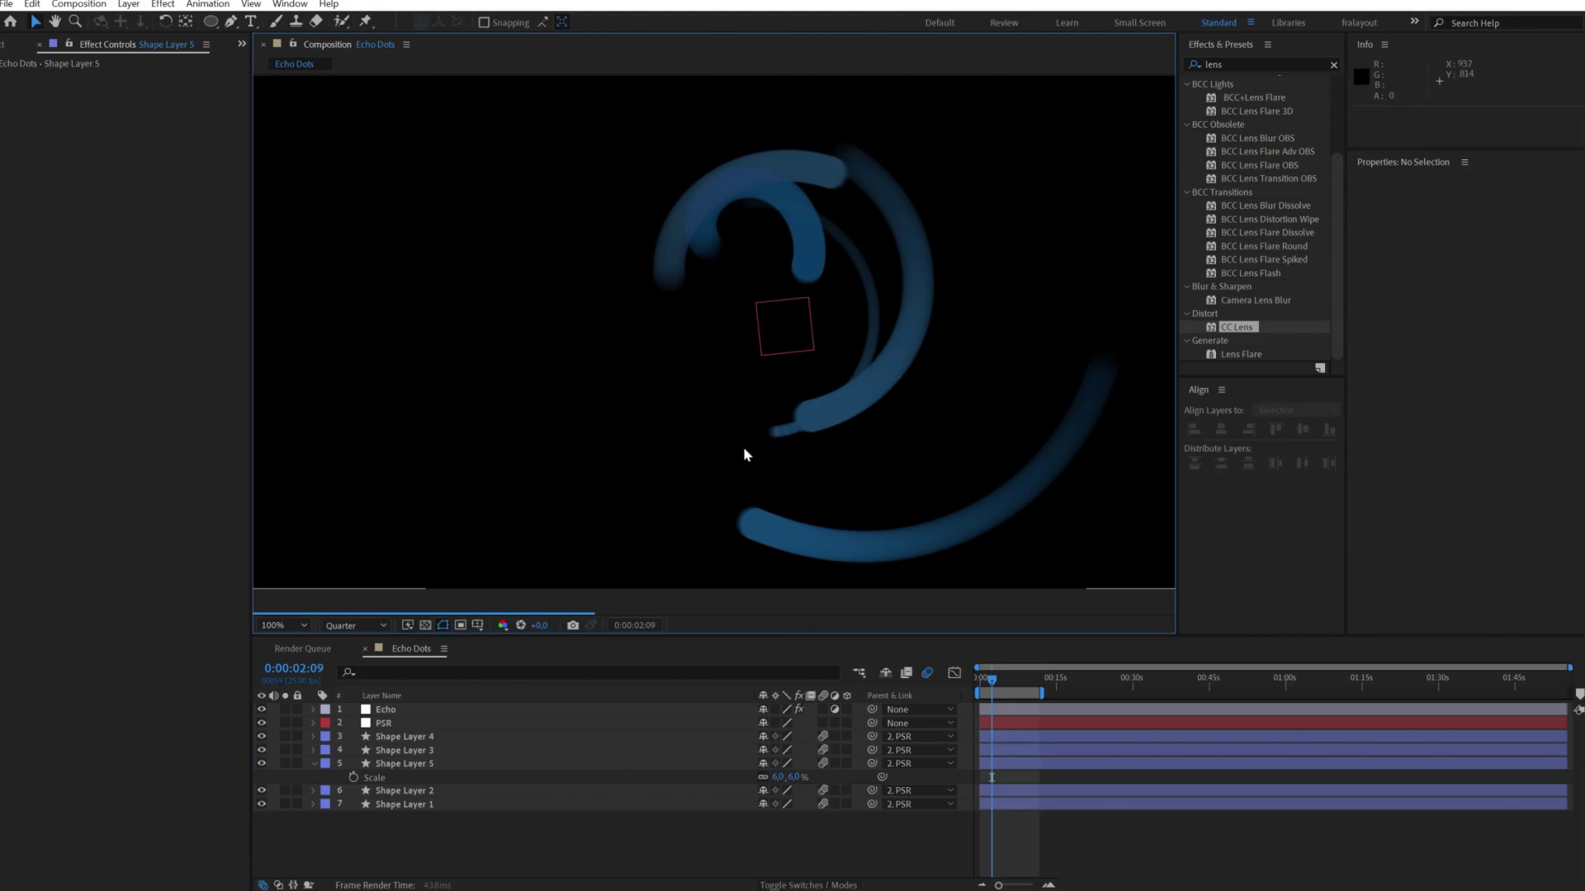
- Set the Scale of Shape Layer 5 to 10% and move its circle slightly closer to the PSR null
{"action": "left_click", "coordinate": [793, 777]}
{"action": "type", "text": "10"}
{"action": "key", "text": "Return"}
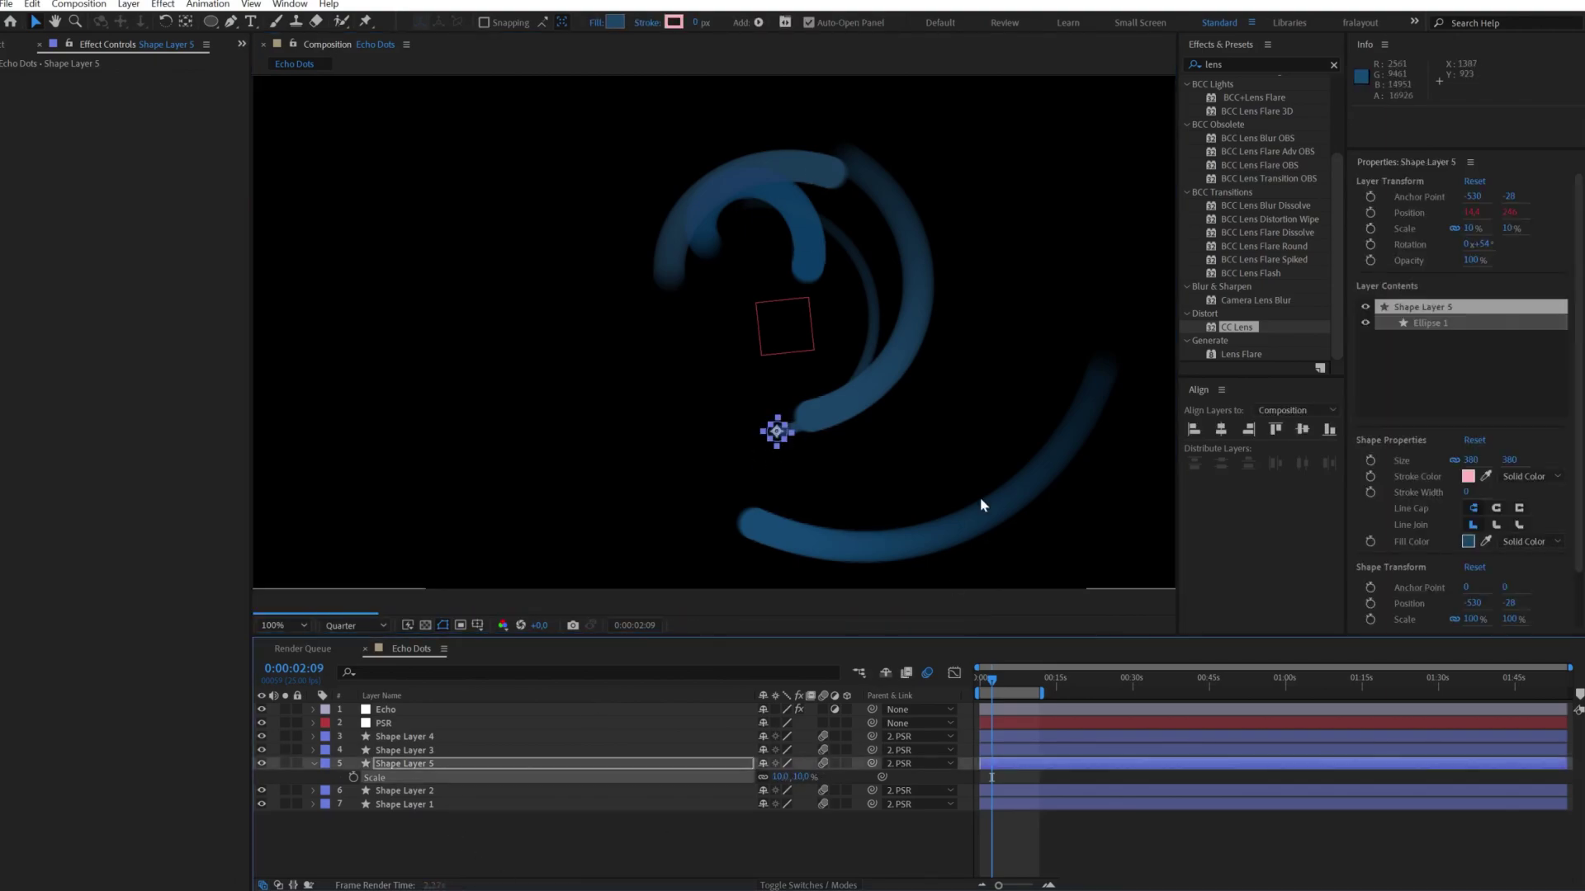
{"action": "left_click_drag", "start_coordinate": [777, 436], "coordinate": [766, 411]}
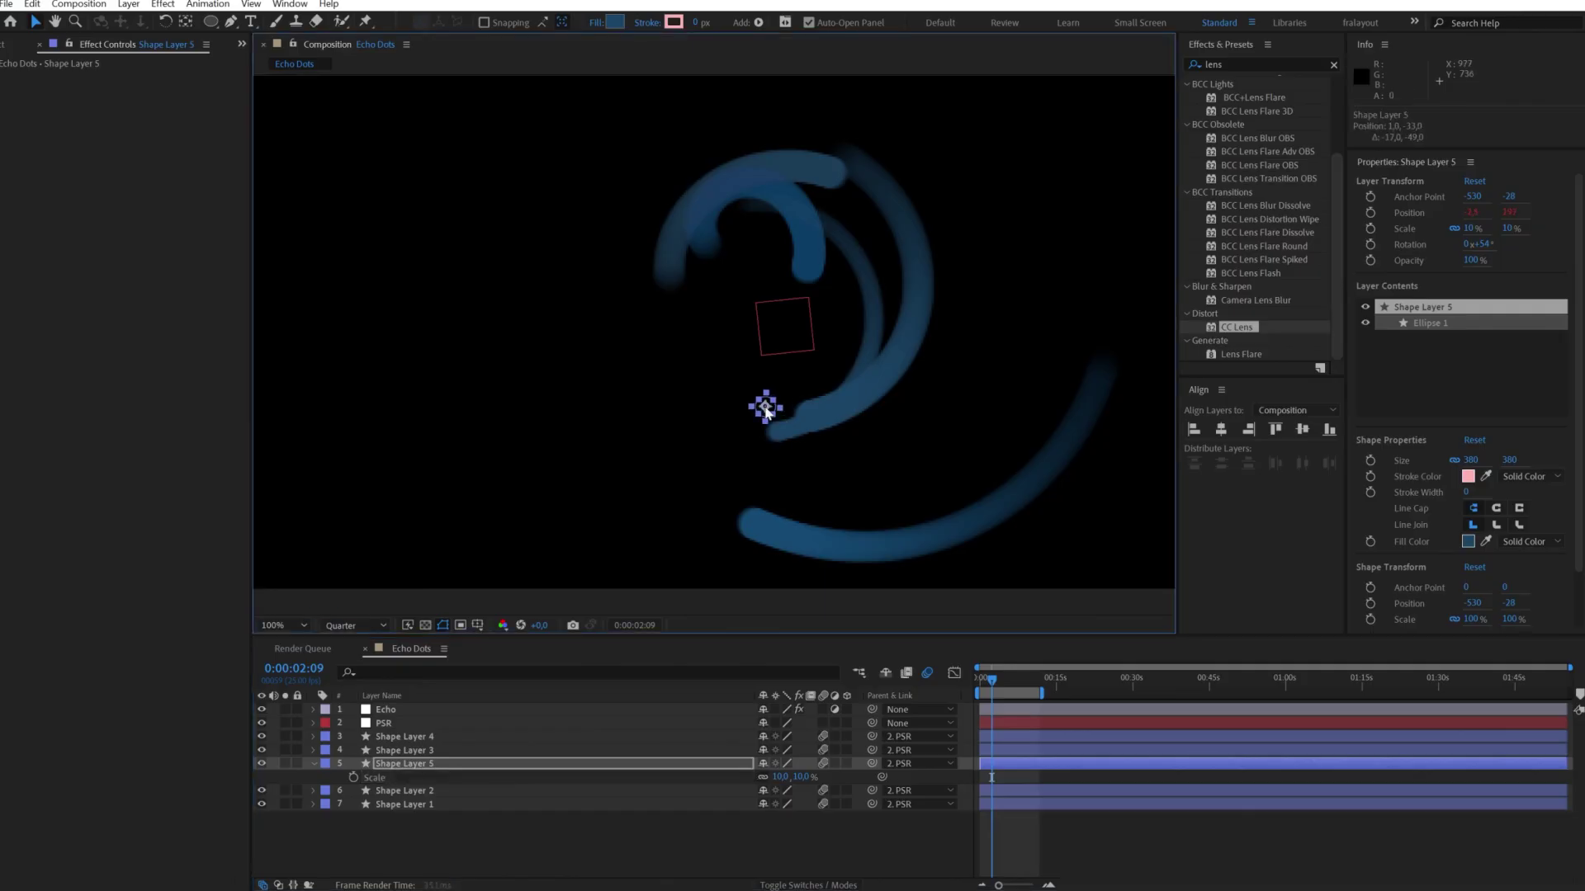
{"action": "left_click", "coordinate": [611, 844]}
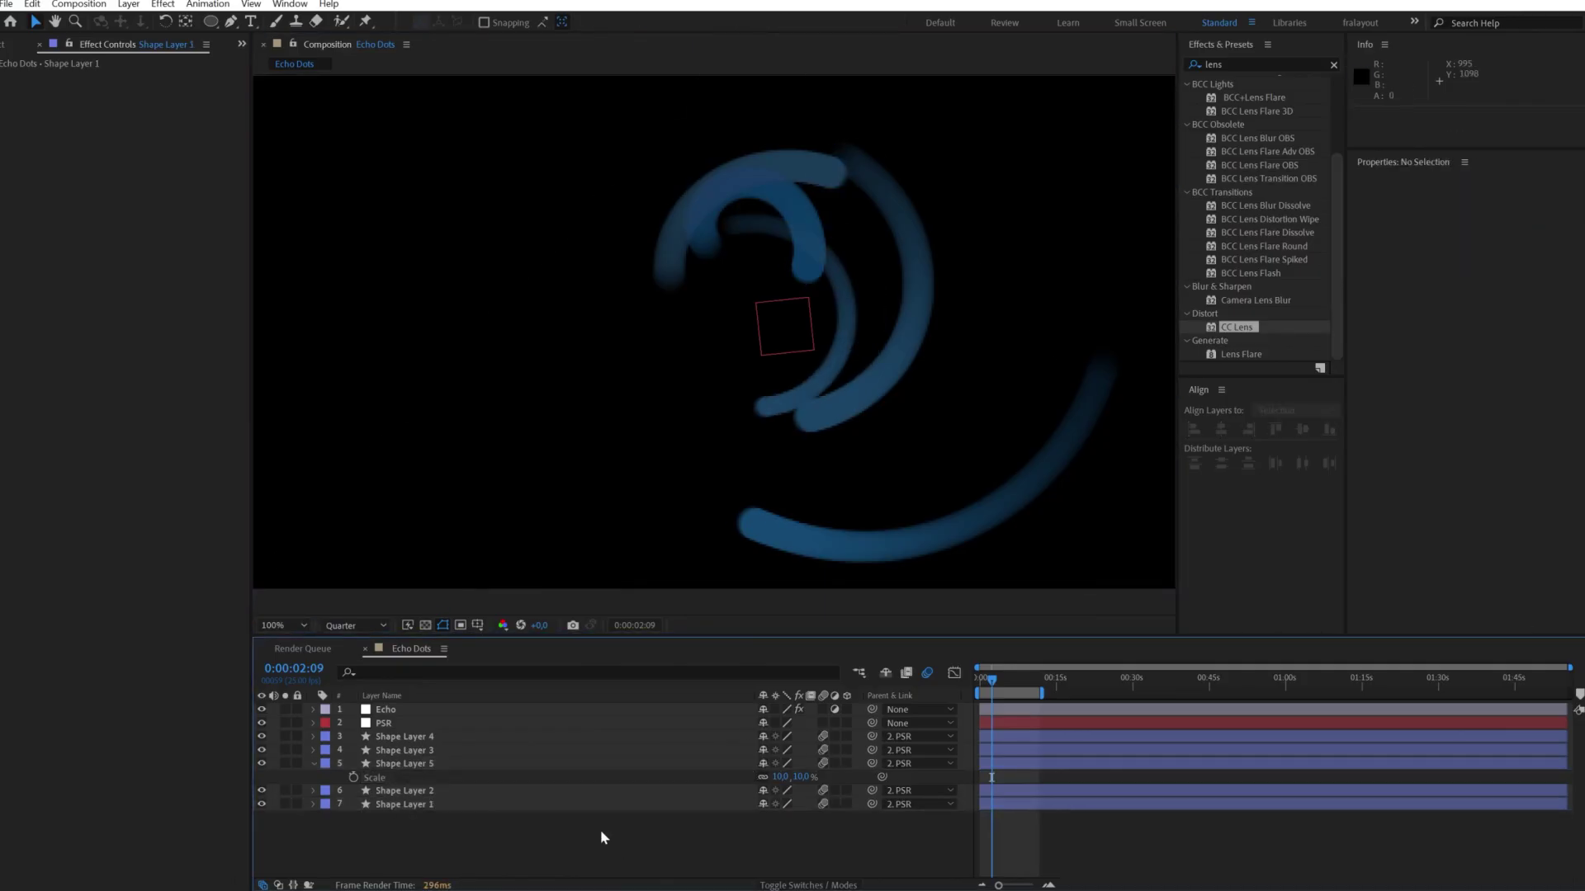
- Duplicate Shape Layer 5, place the copy beside the original circle below the PSR null, and reduce its Scale to 5%
{"action": "left_click", "coordinate": [387, 776]}
{"action": "key", "text": "ctrl+d"}
{"action": "left_click_drag", "start_coordinate": [400, 766], "coordinate": [397, 805]}
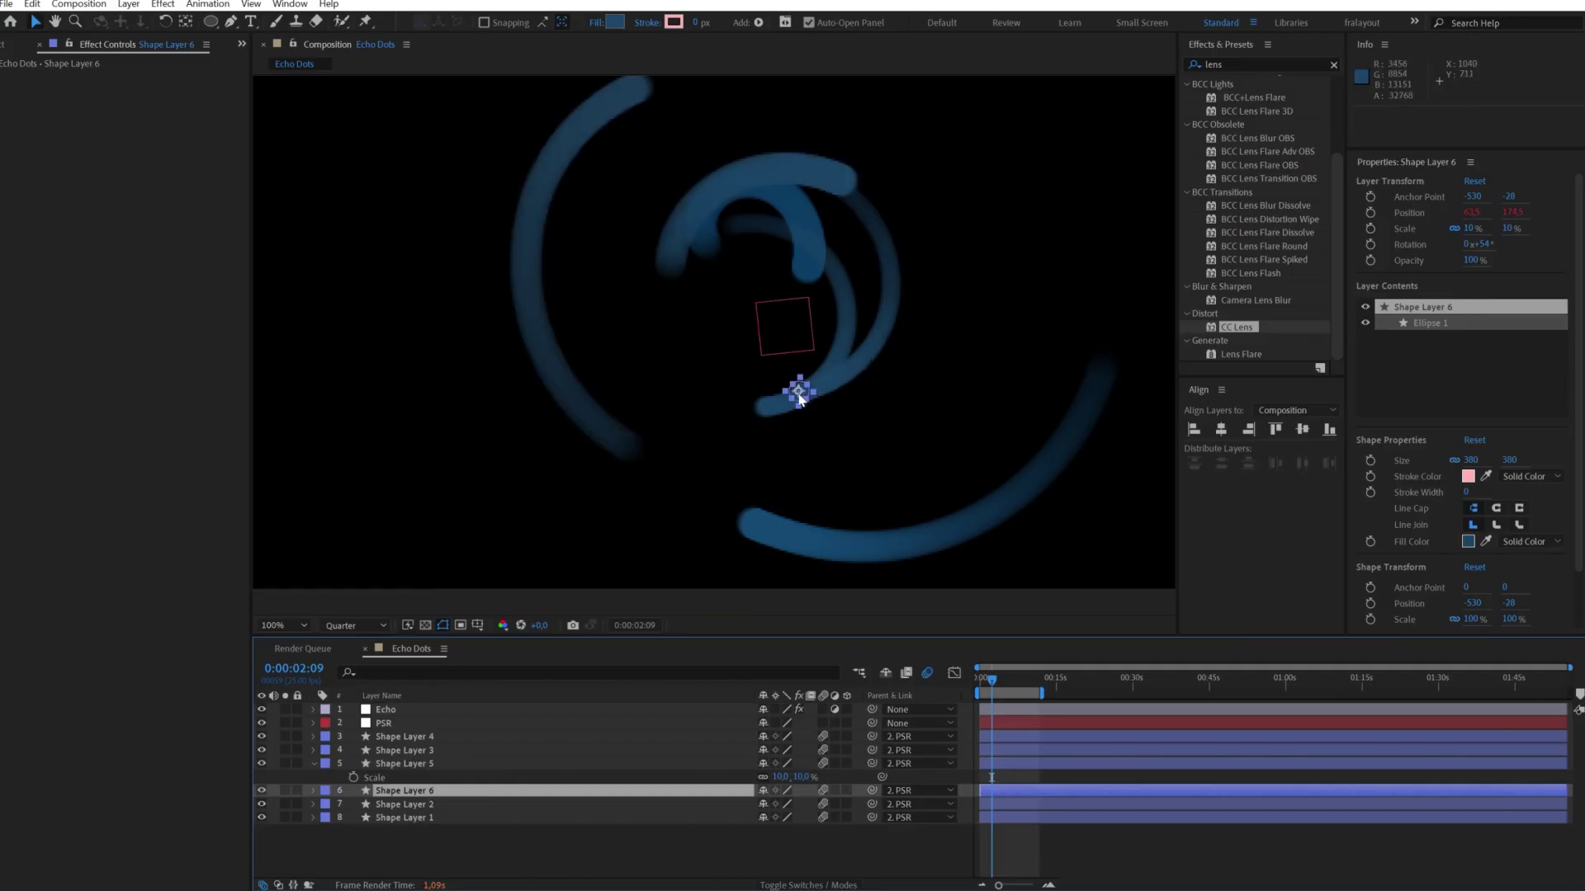
{"action": "key", "text": "alt+KP_Subtract"}
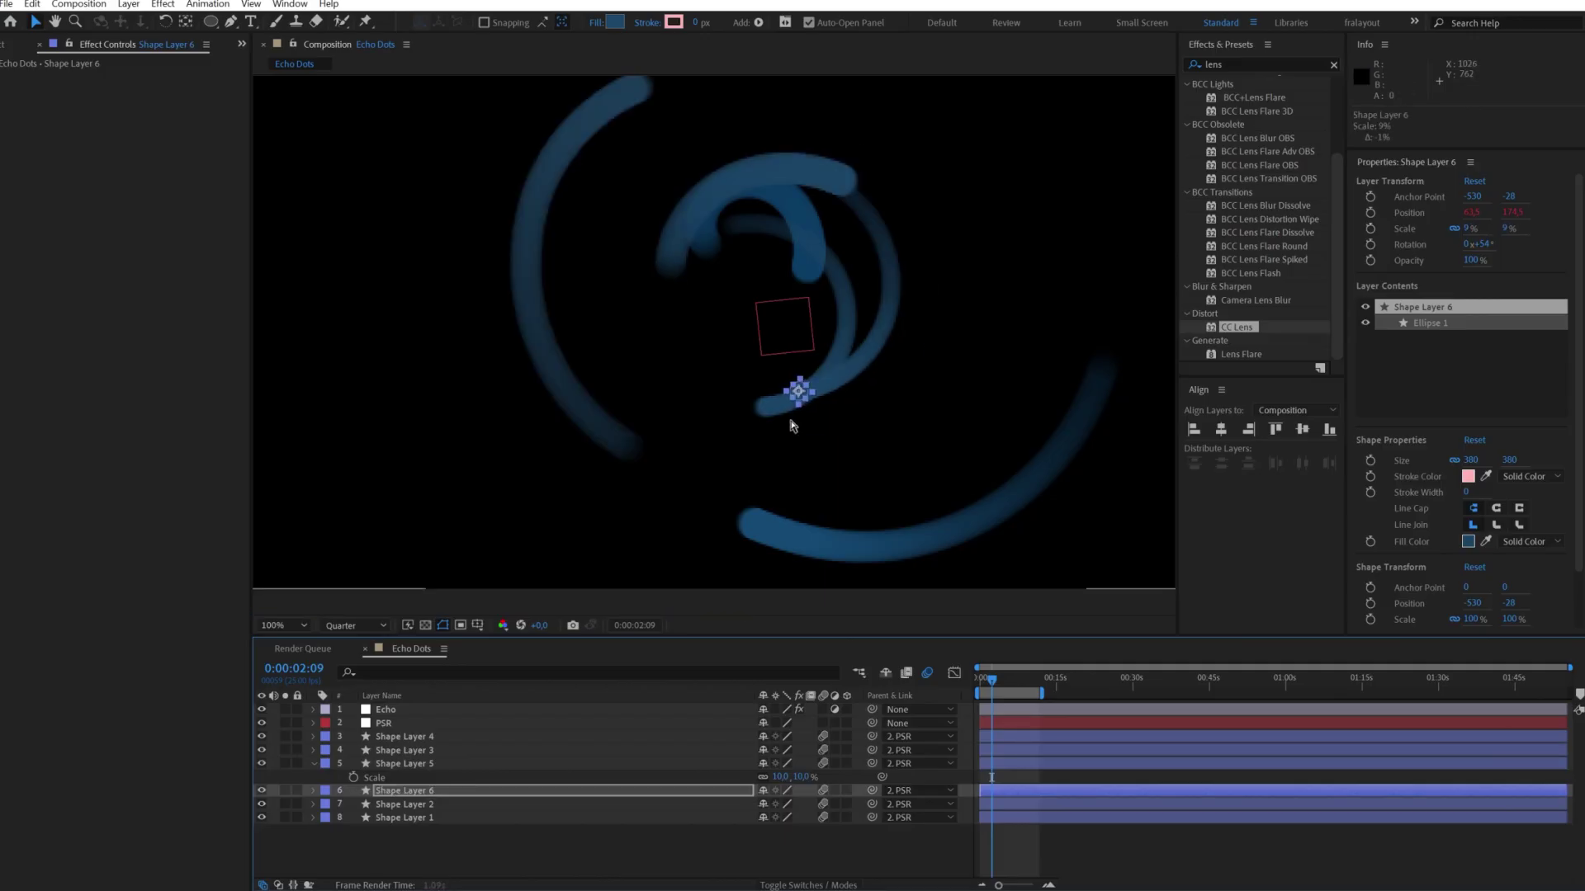
{"action": "key", "text": "s"}
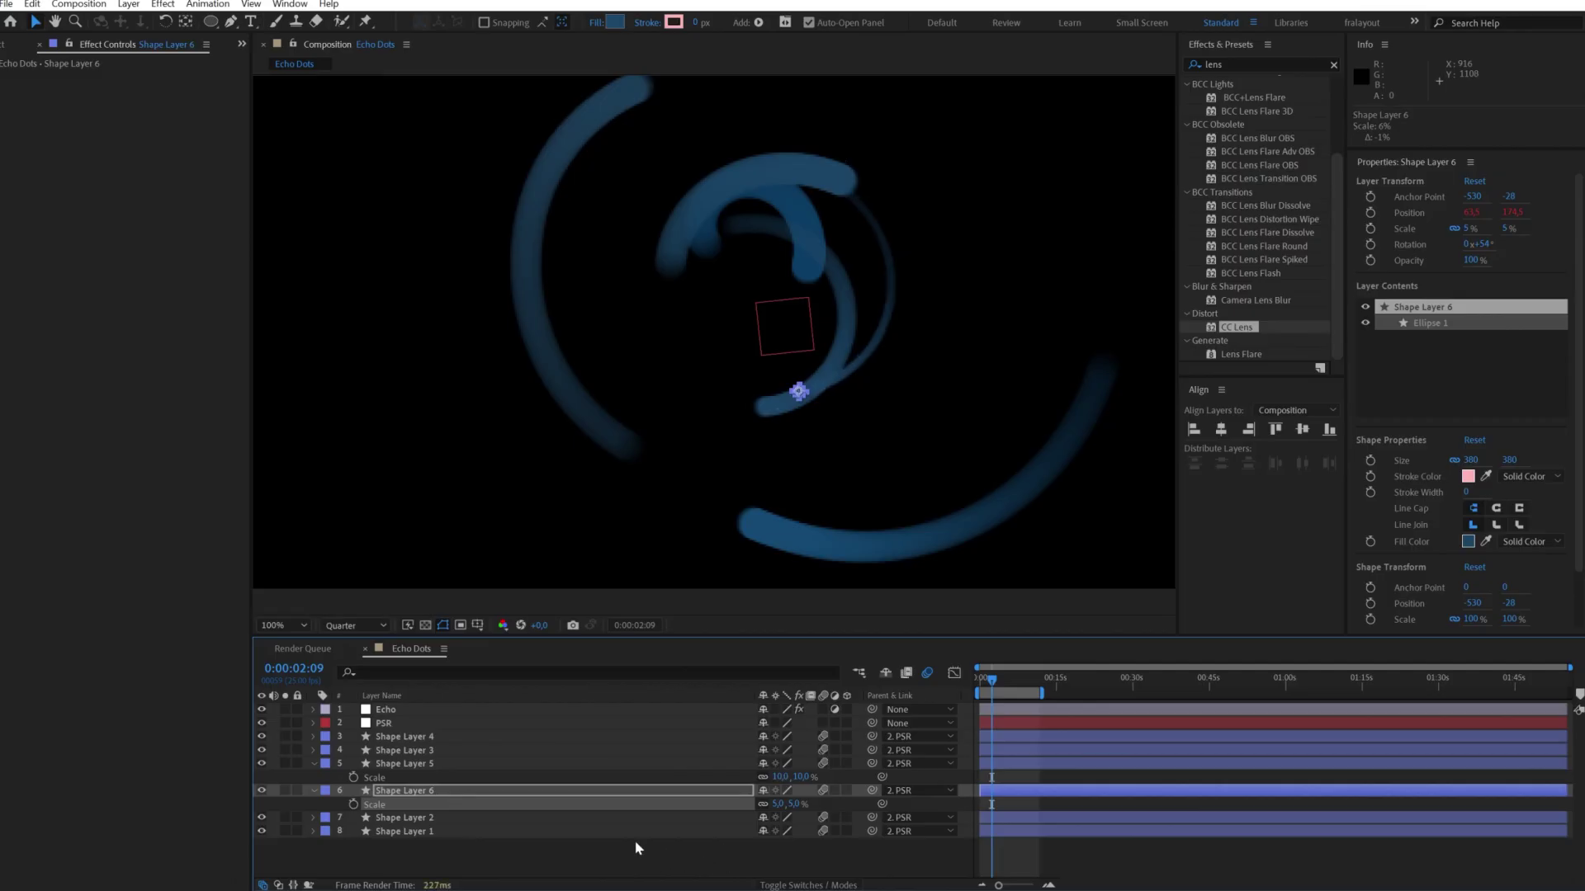
{"action": "left_click", "coordinate": [665, 444]}
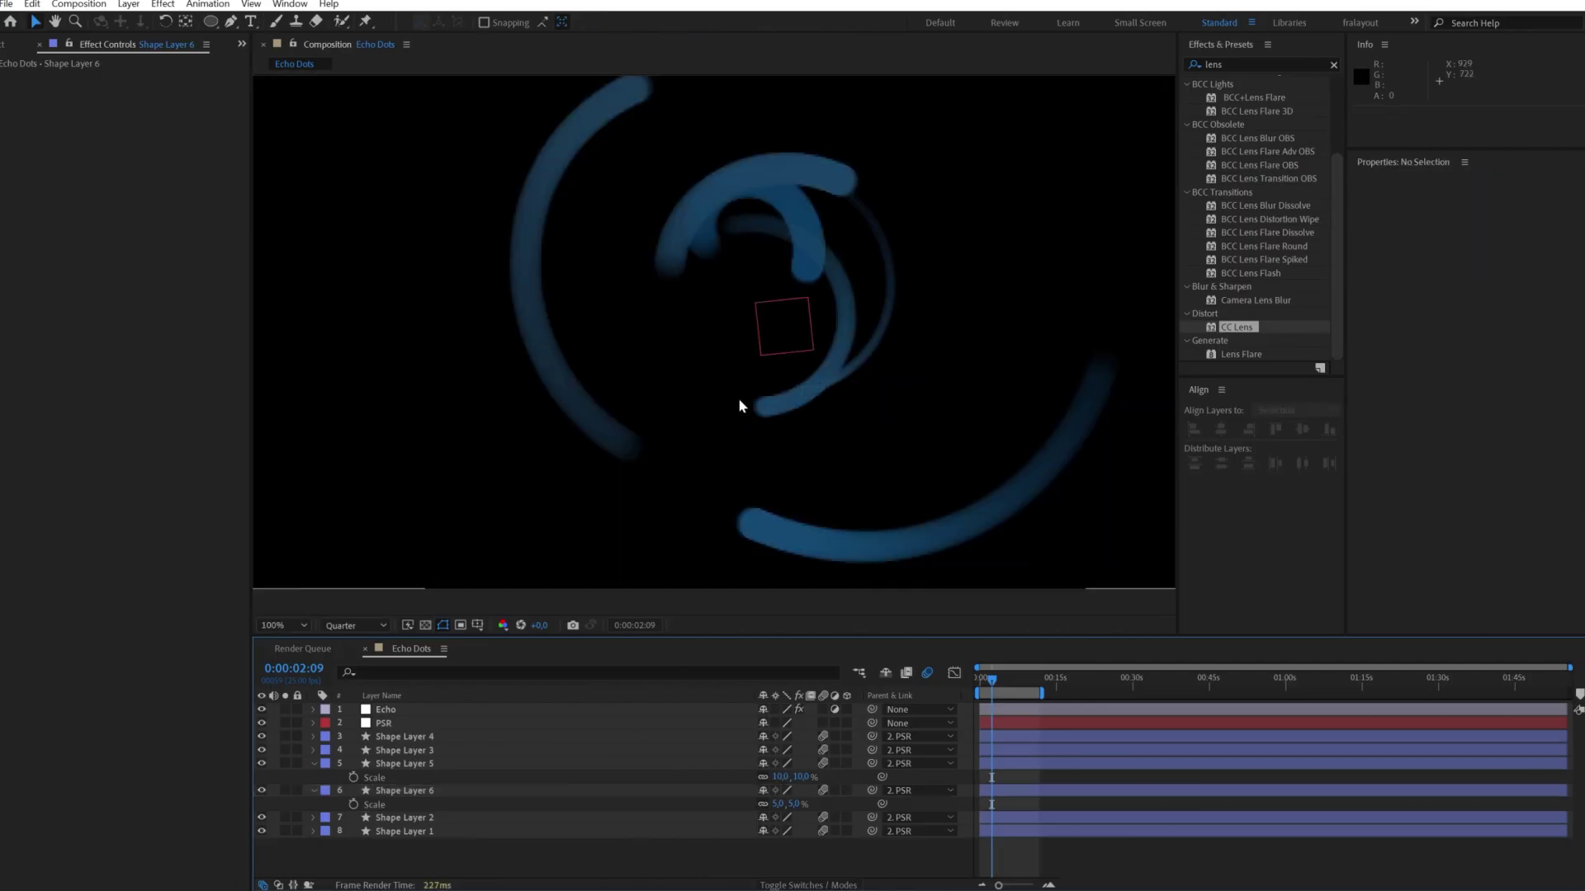
{"action": "left_click", "coordinate": [313, 763]}
{"action": "left_click", "coordinate": [313, 777]}
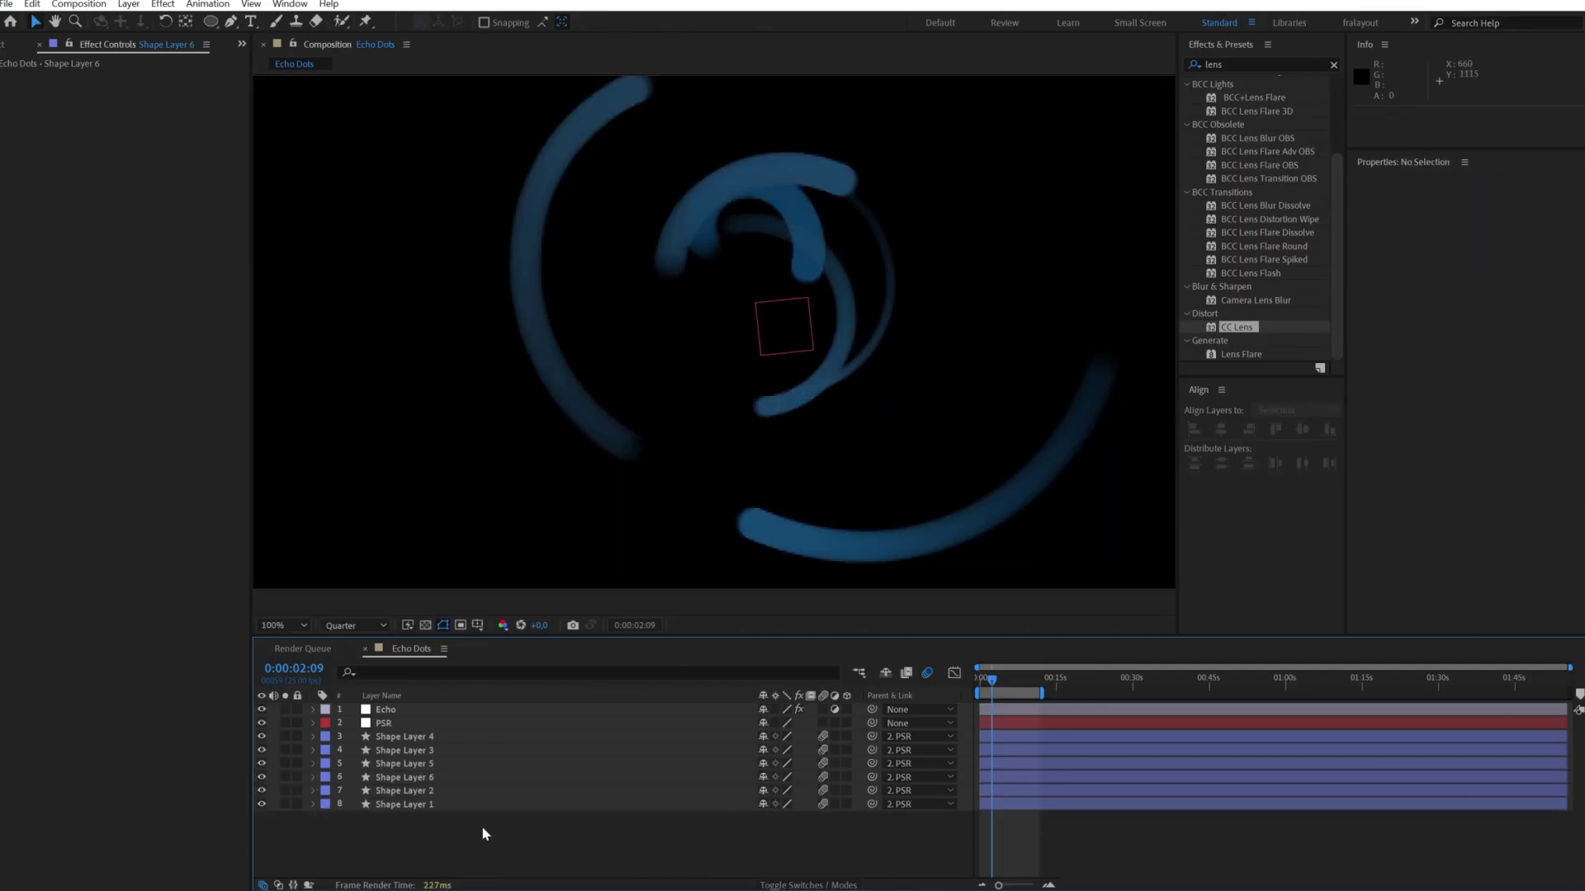
- Animate the PSR null's Scale from 0% at the start of the timeline to 100% at 0:00:02:03
{"action": "left_click", "coordinate": [385, 726]}
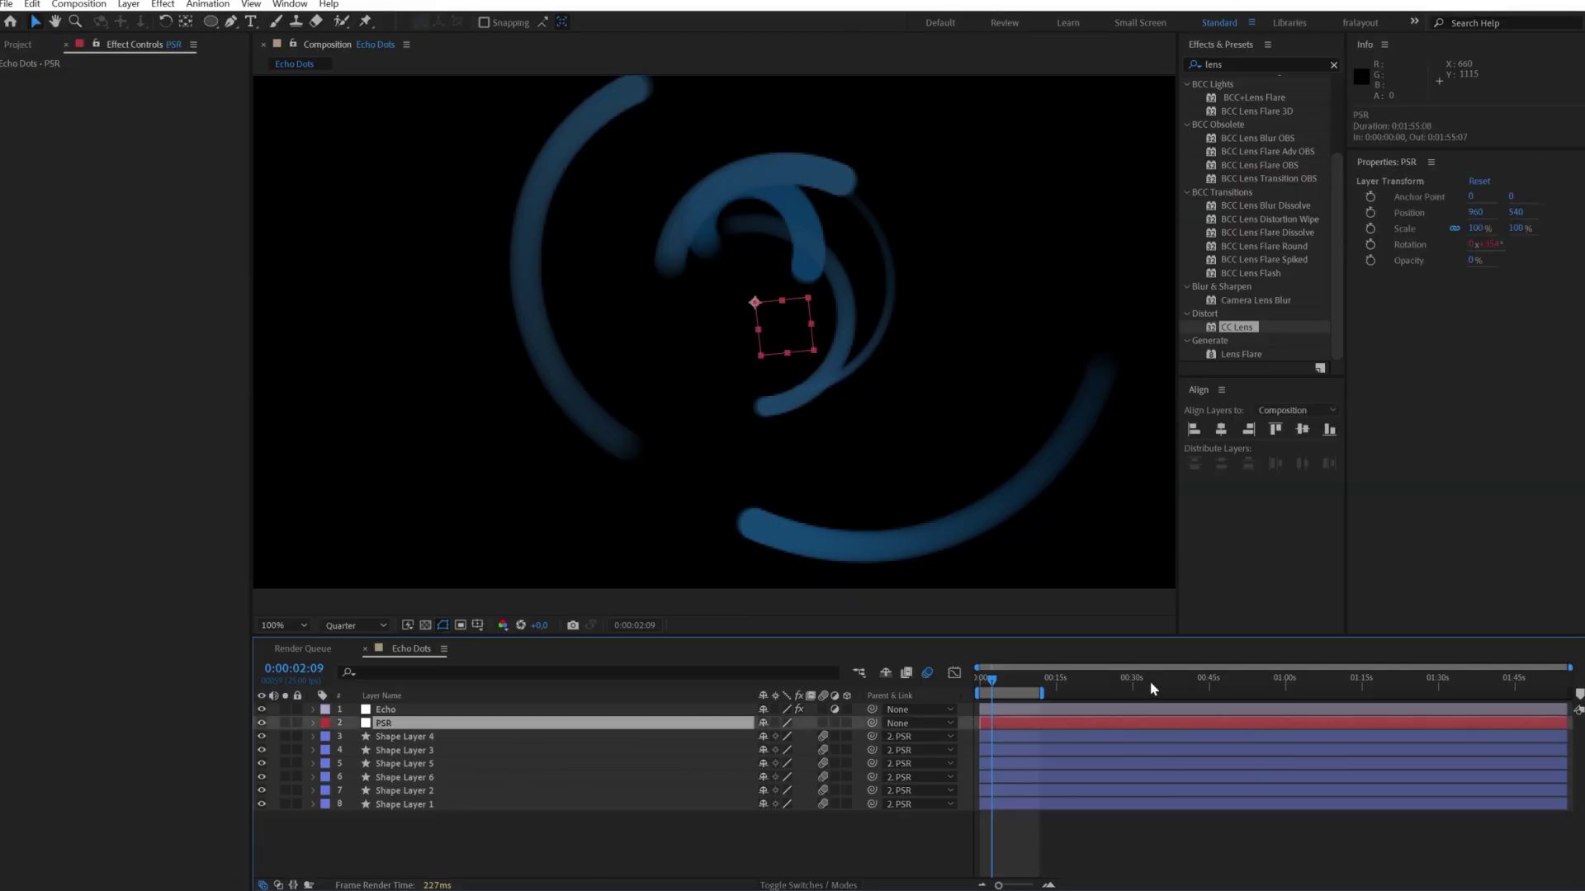
{"action": "key", "text": "s"}
{"action": "scroll", "coordinate": [1059, 745], "scroll_direction": "up", "scroll_amount": 5}
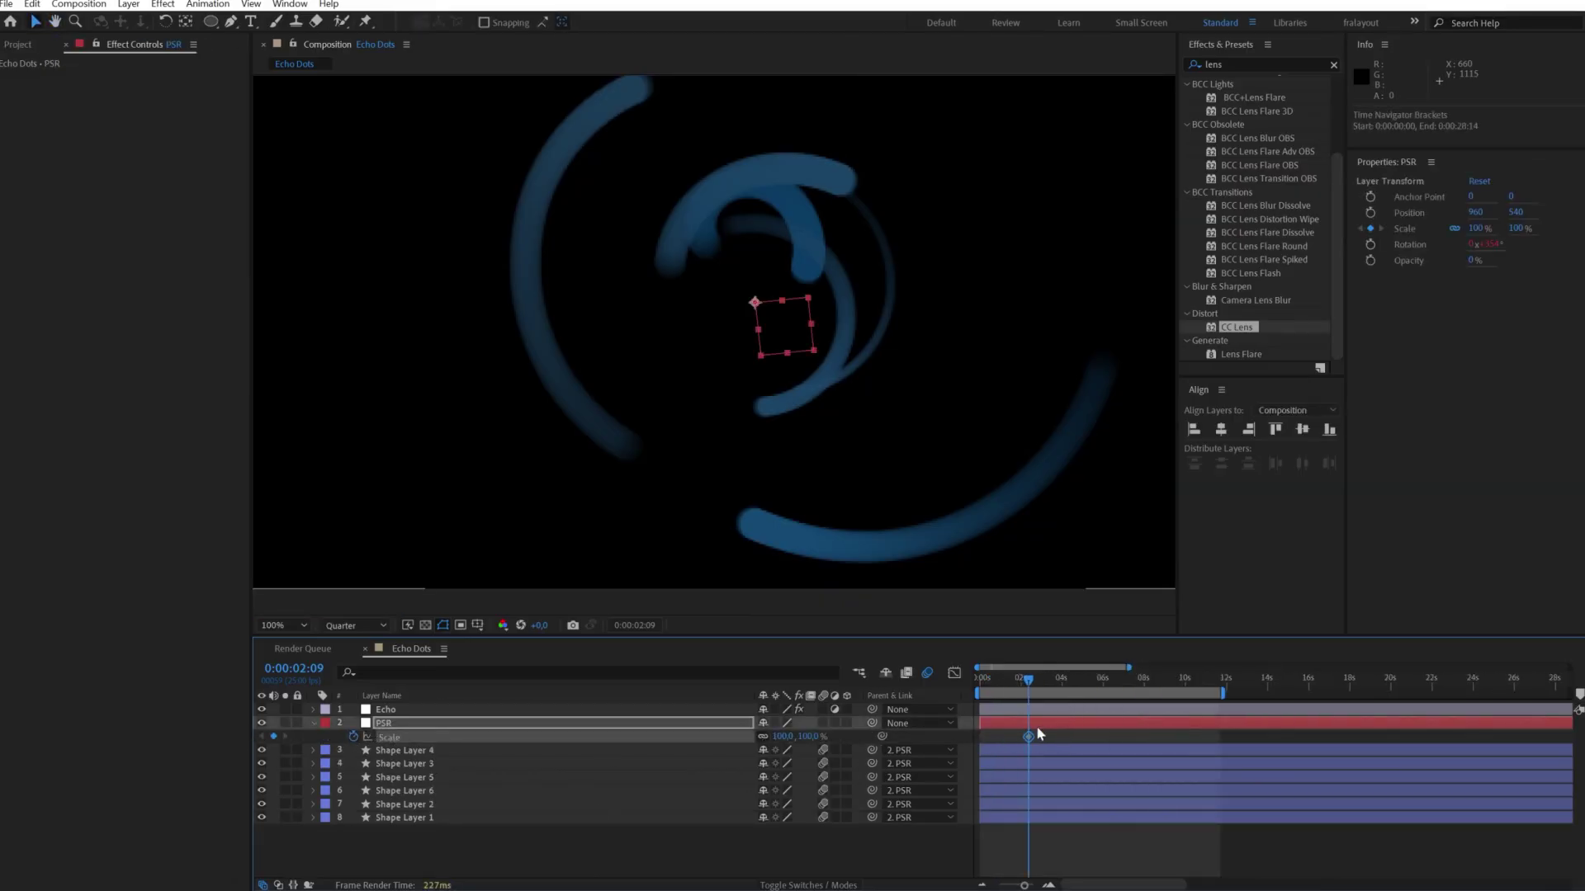
{"action": "left_click_drag", "start_coordinate": [1028, 679], "coordinate": [981, 679]}
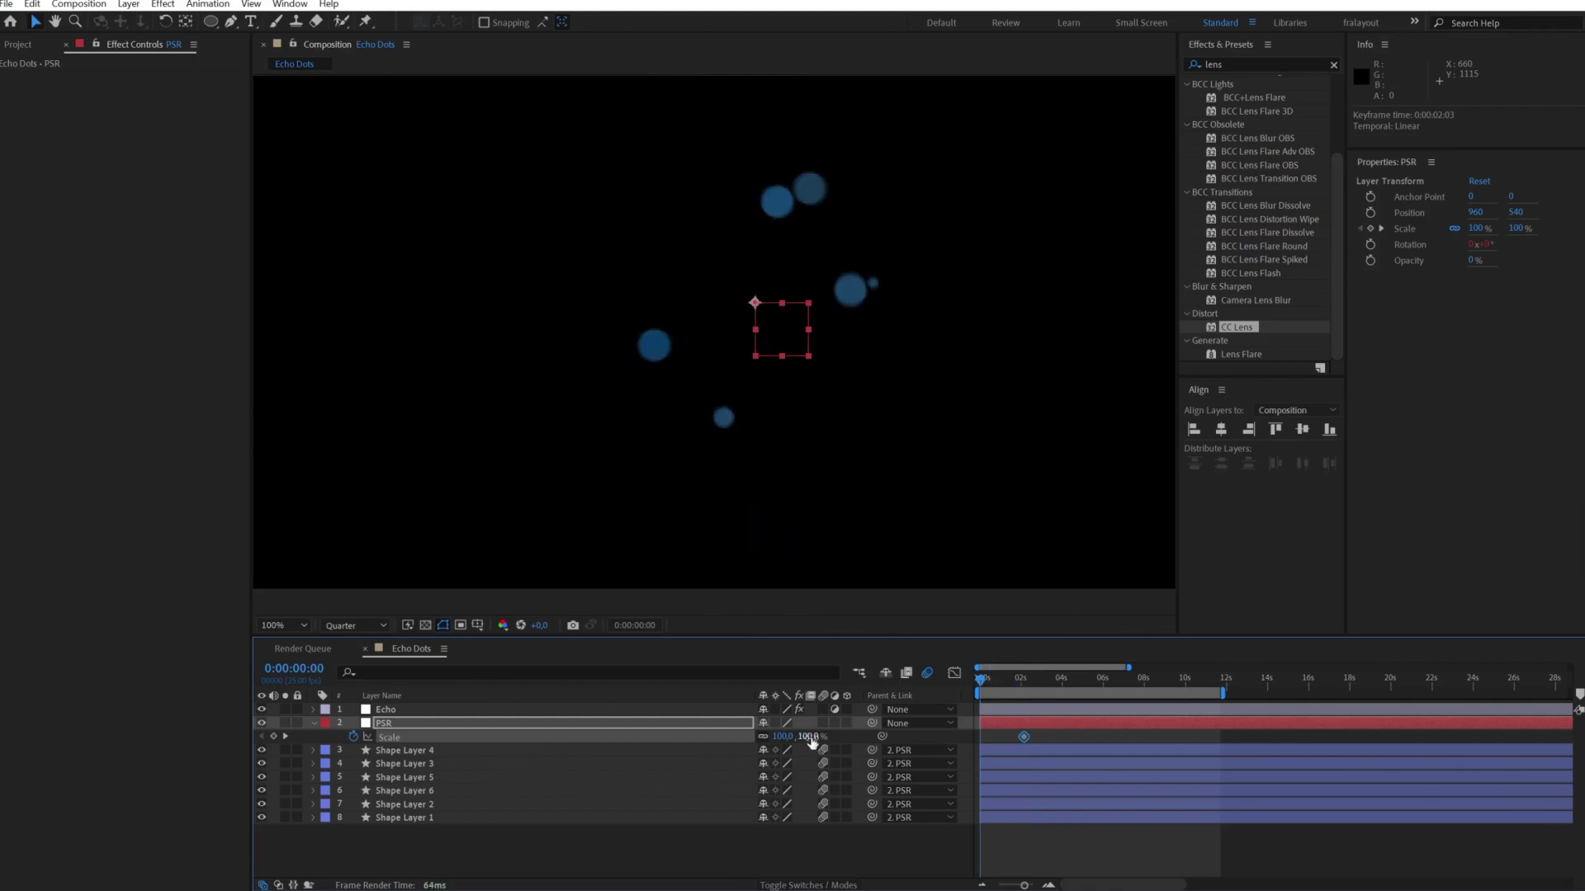
{"action": "type", "text": "0"}
{"action": "key", "text": "Return"}
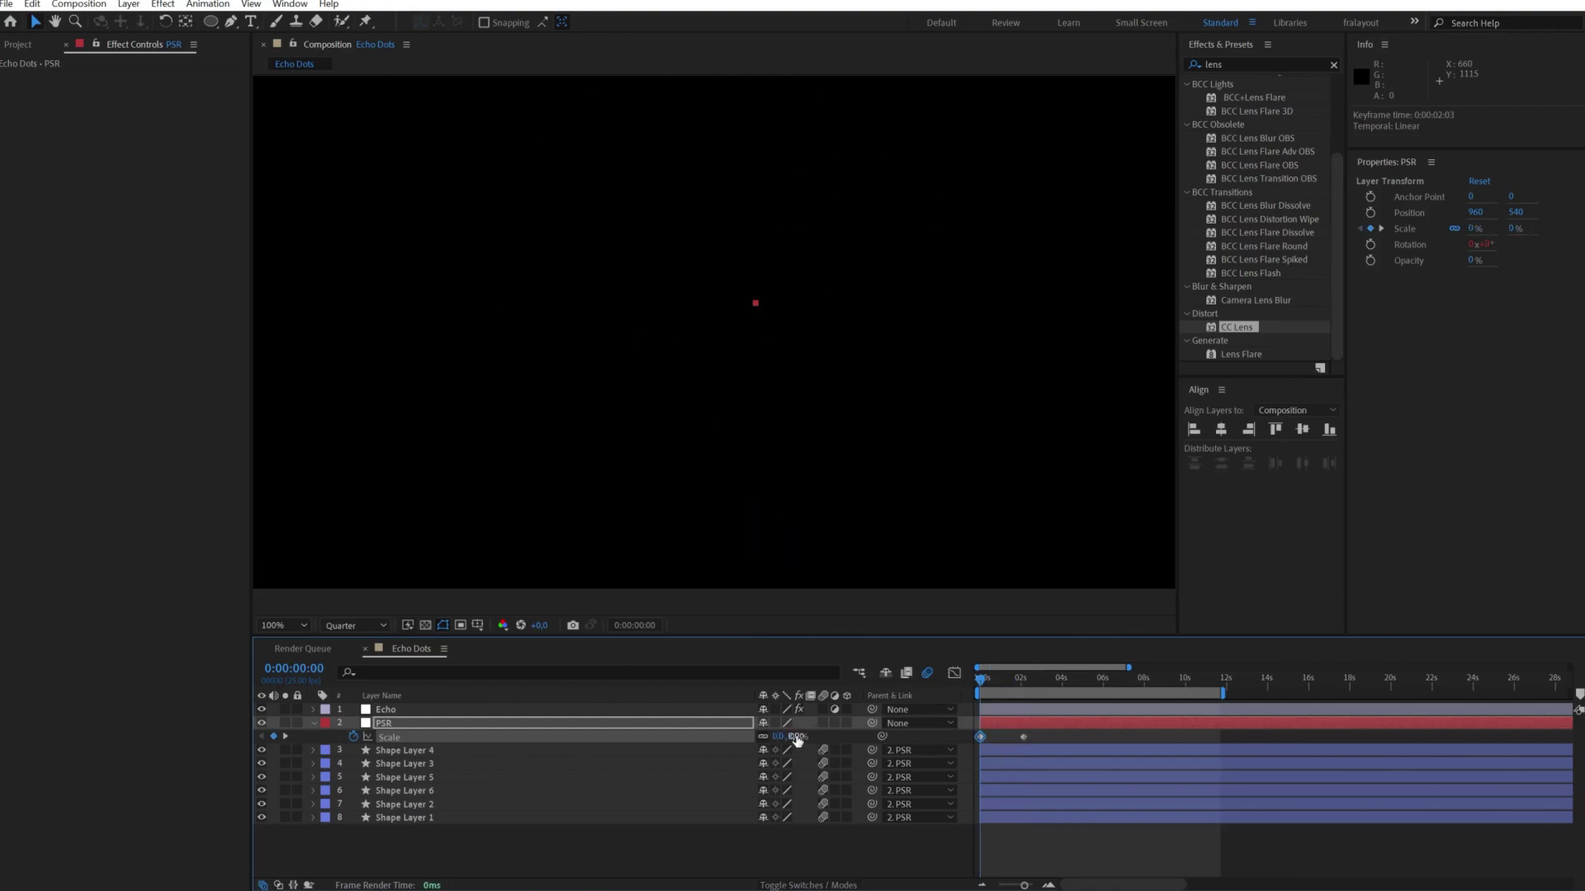
- Apply Easy Ease to the PSR null's 100% Scale keyframe at 0:00:02:03 and check its speed graph
{"action": "left_click_drag", "start_coordinate": [994, 681], "coordinate": [1024, 709]}
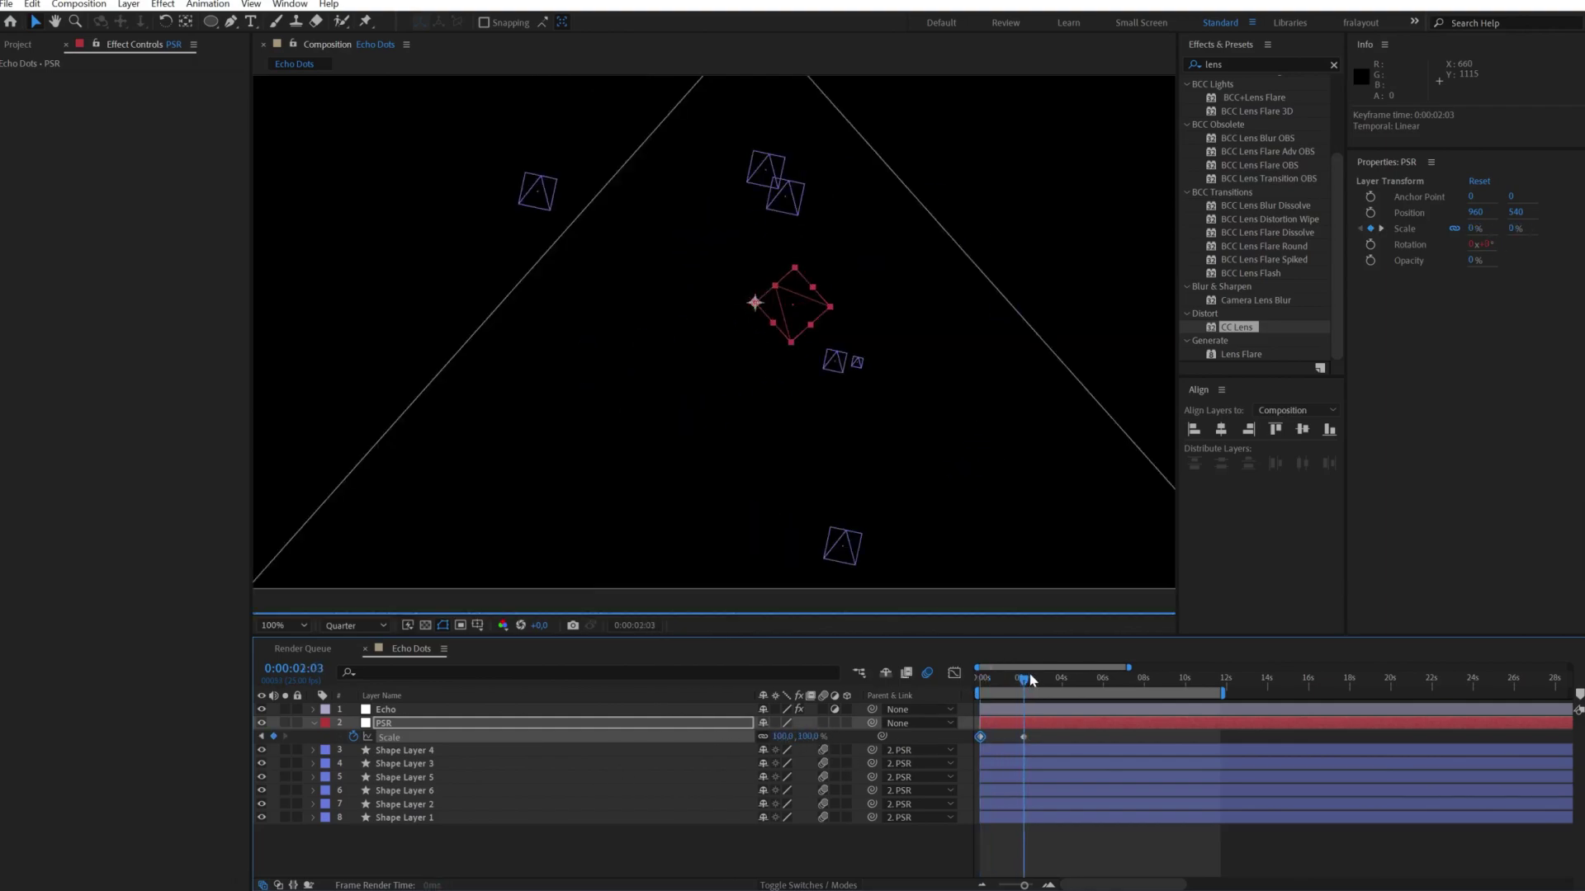
{"action": "right_click", "coordinate": [1024, 737]}
{"action": "mouse_move", "coordinate": [1081, 723]}
{"action": "left_click", "coordinate": [1286, 788]}
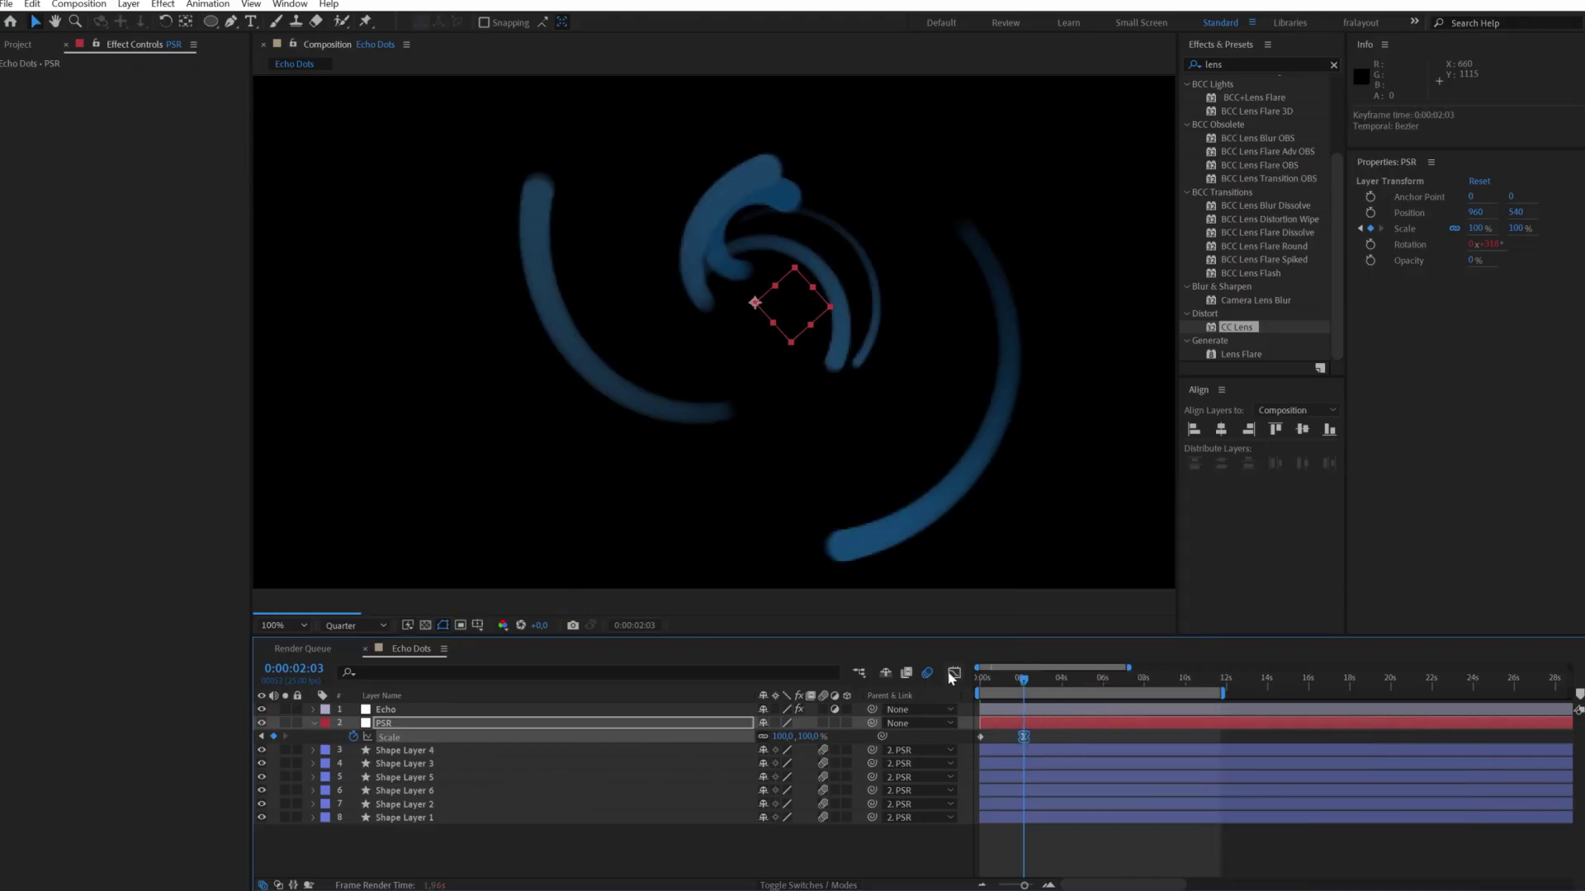
{"action": "left_click", "coordinate": [953, 674]}
{"action": "left_click", "coordinate": [953, 674]}
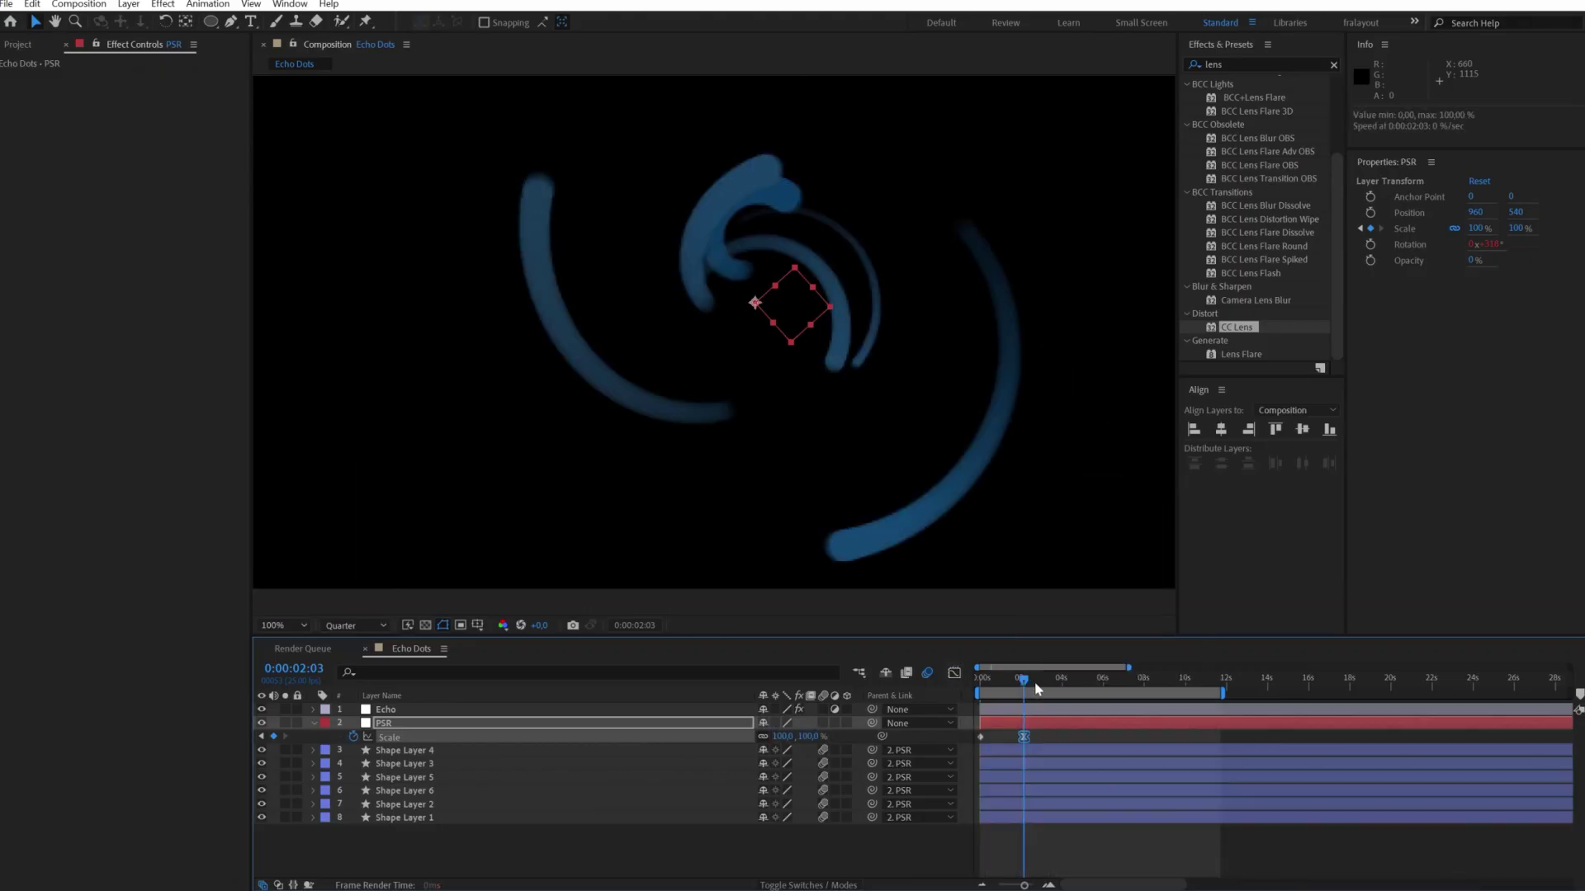
- Preview the eased scale-in of the dots from the start of the timeline
{"action": "key", "text": "Home"}
{"action": "left_click", "coordinate": [1015, 842]}
{"action": "key", "text": "space"}
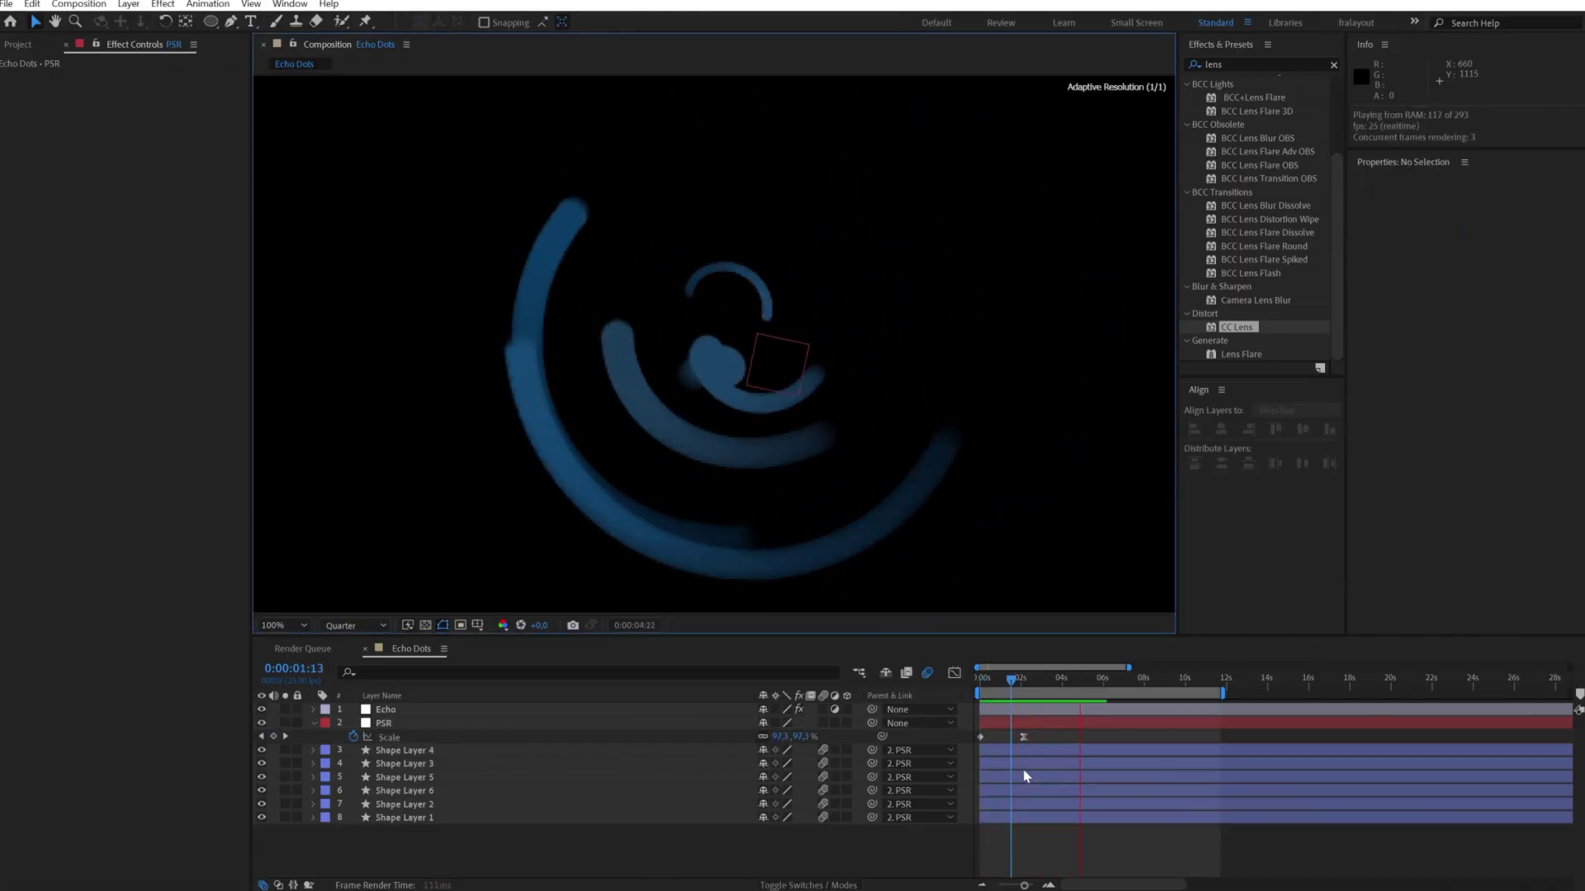
- Add a 100% Scale keyframe to the PSR null at 0:00:05:01
{"action": "left_click", "coordinate": [1057, 680]}
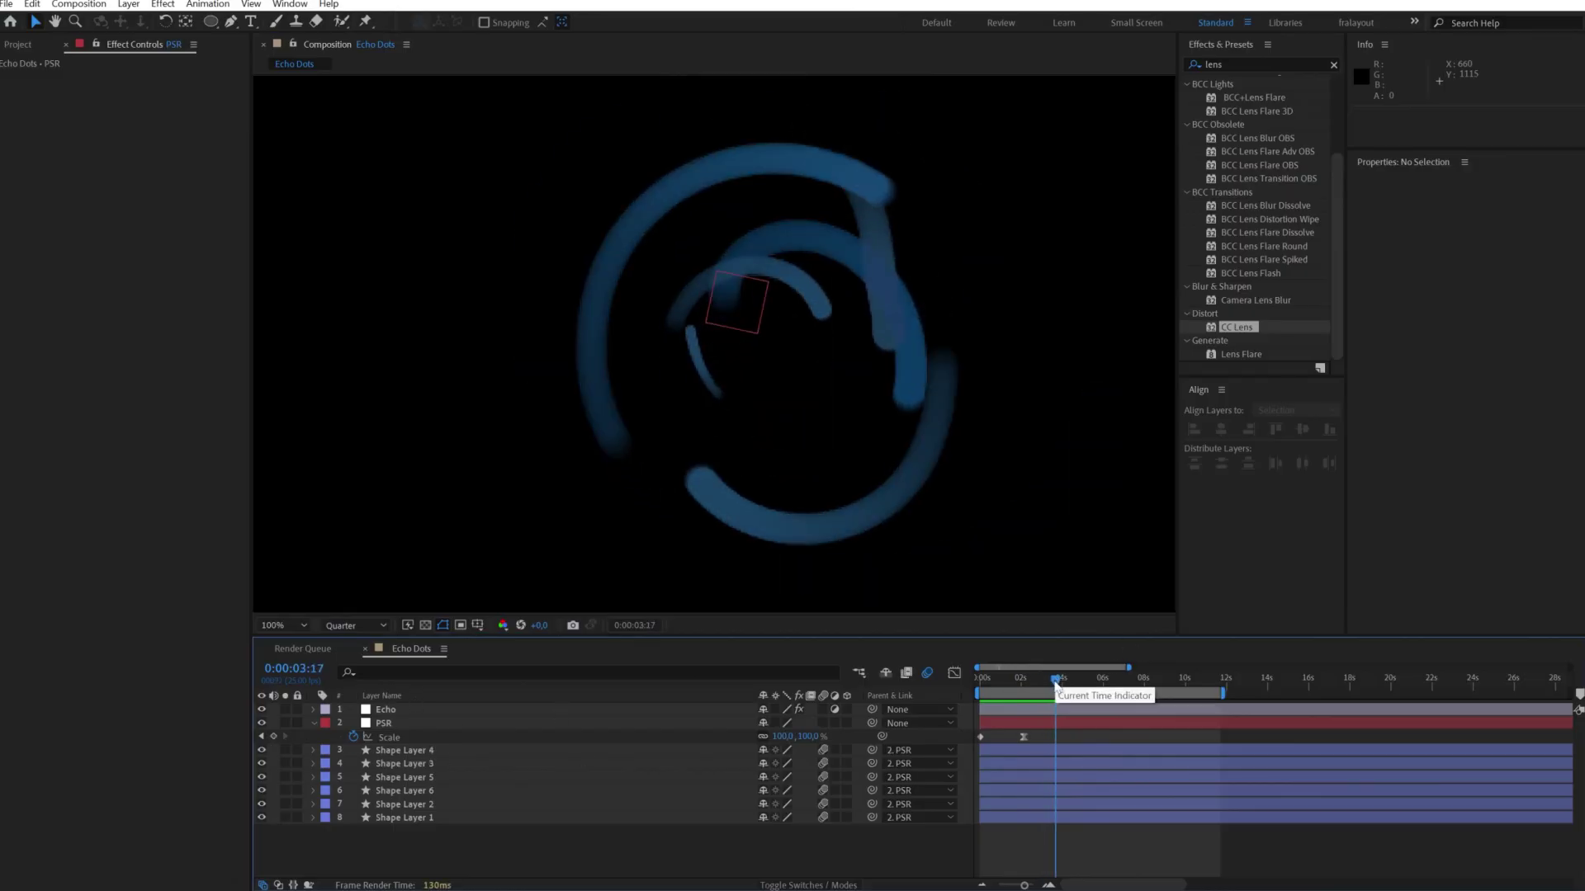
{"action": "left_click_drag", "start_coordinate": [1056, 679], "coordinate": [1194, 692]}
{"action": "left_click", "coordinate": [274, 736]}
{"action": "scroll", "coordinate": [1097, 734], "scroll_direction": "up", "scroll_amount": 2}
- Enlarge the PSR null's Scale to about 1300% at 0:00:08:00 and preview the scale-out from 0:00:05:01
{"action": "left_click", "coordinate": [1114, 688]}
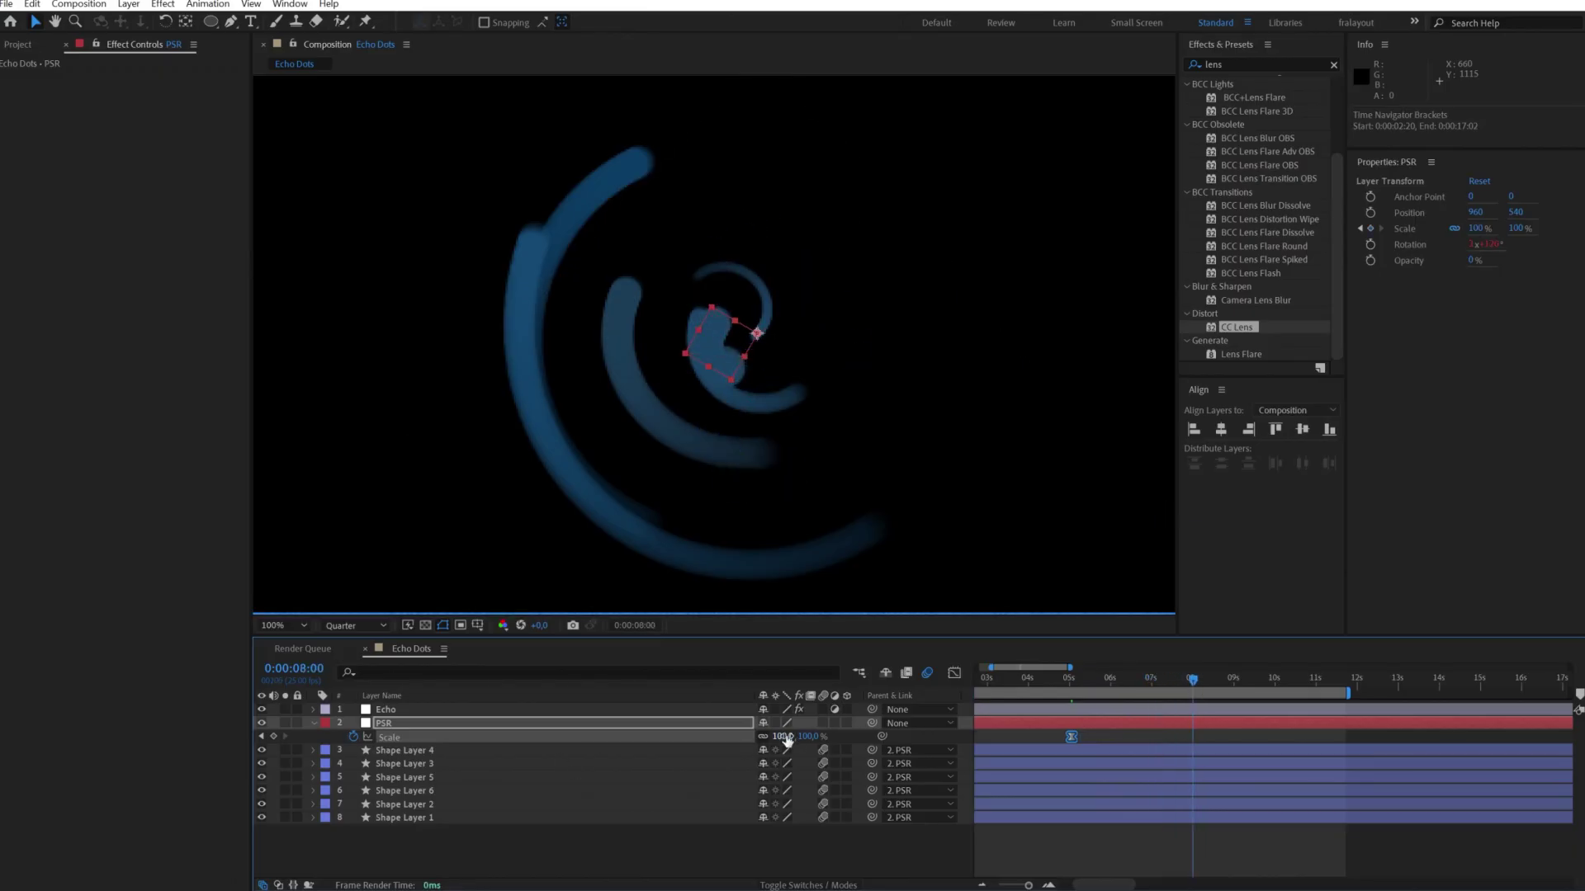
{"action": "scroll", "coordinate": [767, 519], "scroll_direction": "down", "scroll_amount": 1}
{"action": "left_click_drag", "start_coordinate": [789, 736], "coordinate": [916, 736]}
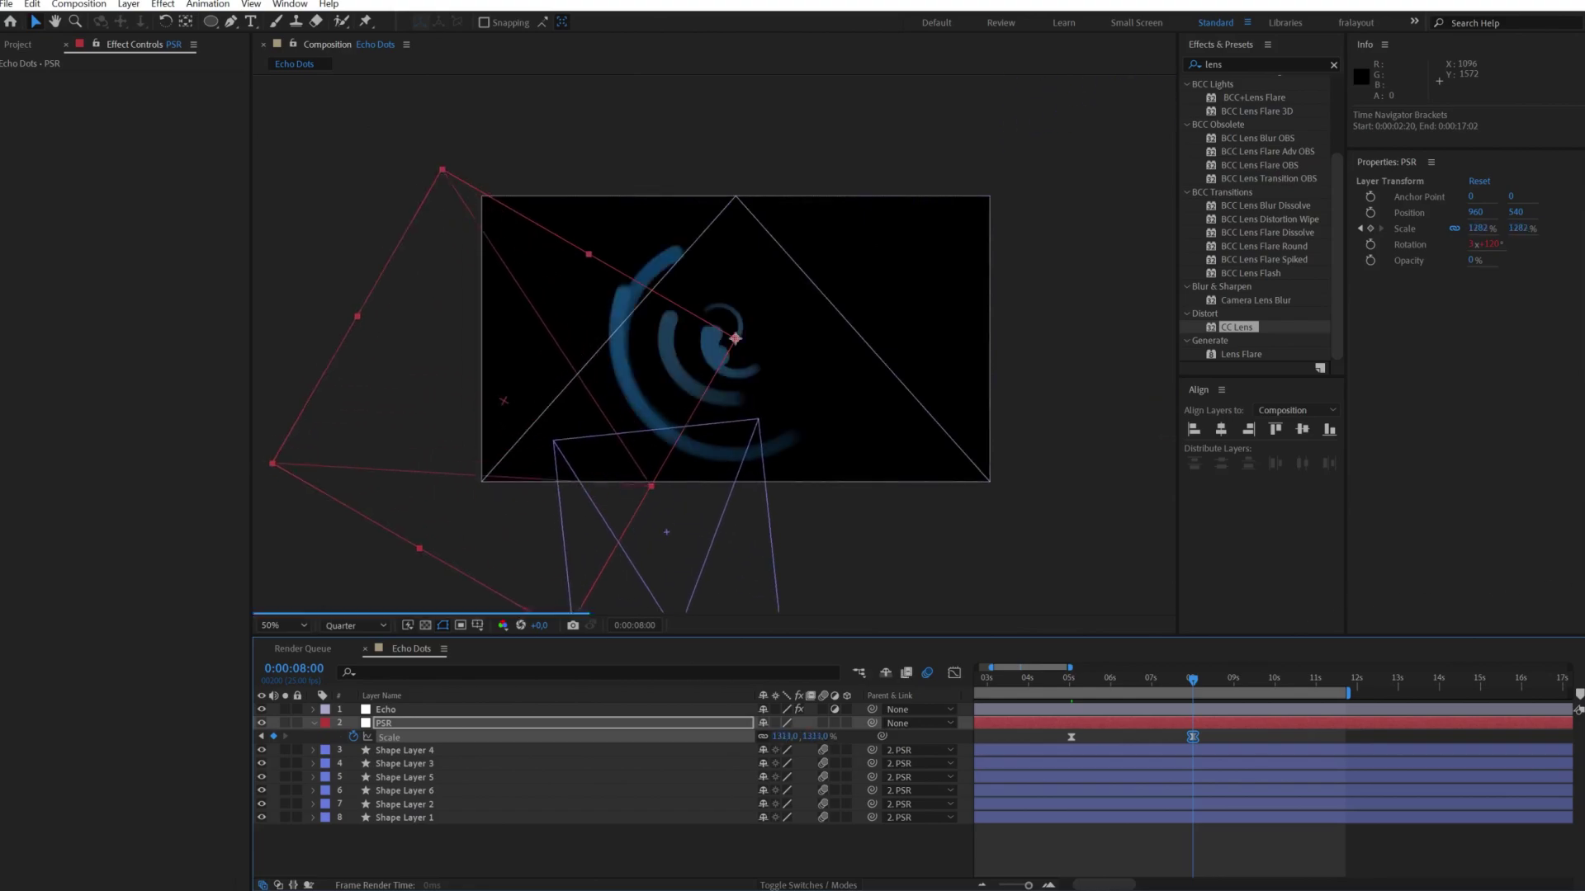
{"action": "left_click", "coordinate": [1070, 678]}
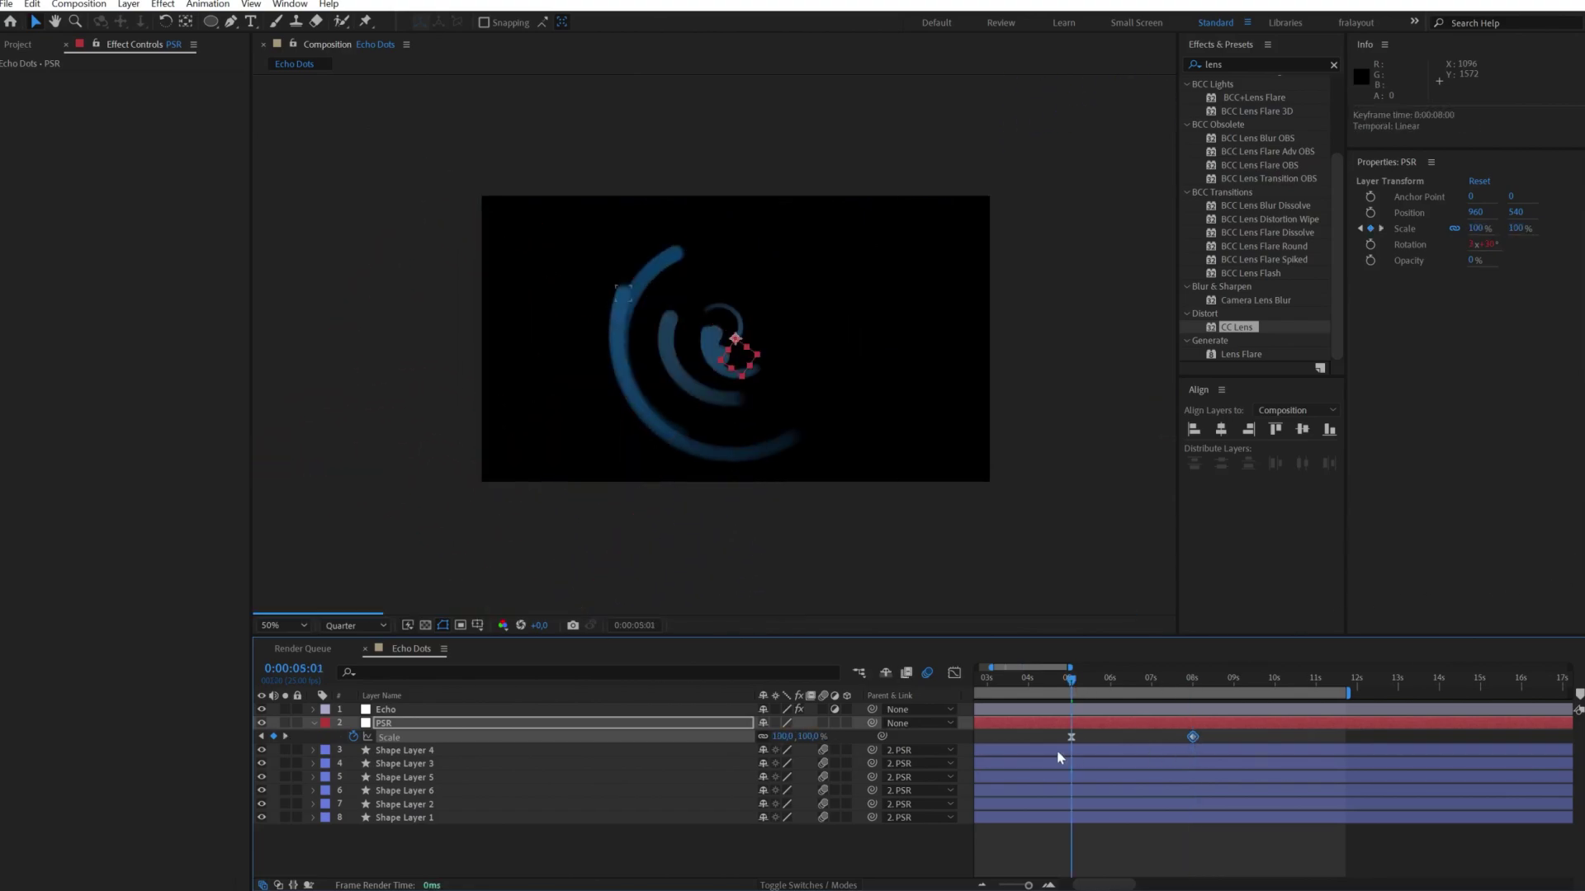
{"action": "key", "text": "space"}
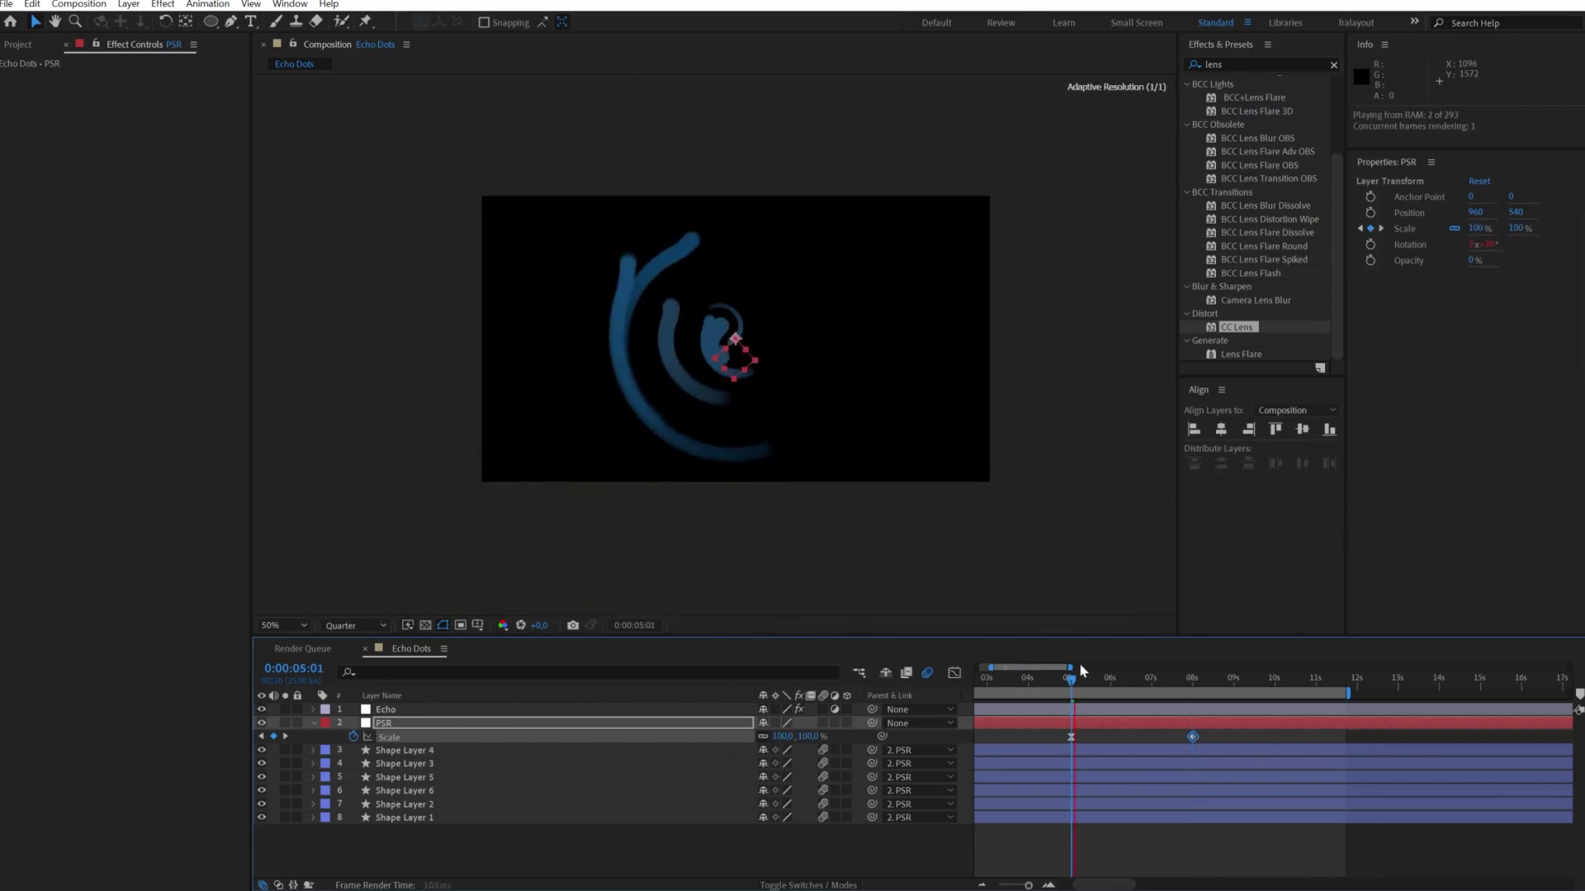